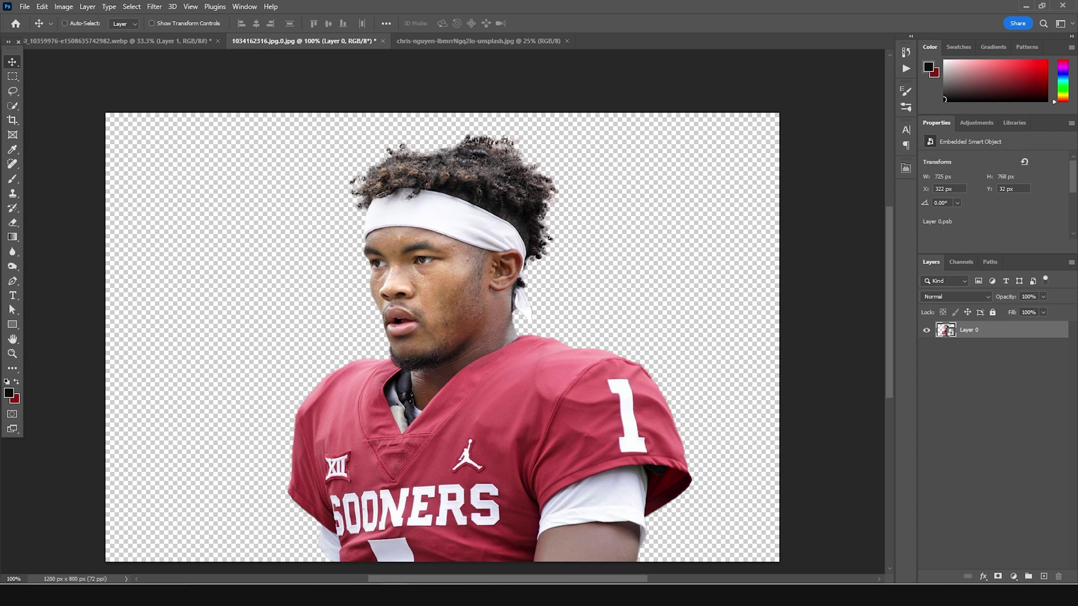
Step: Create a 4 x 5 inch, 300 ppi RGB document and add a light grey (#d0d0d0) solid color fill layer
key("ctrl+n")
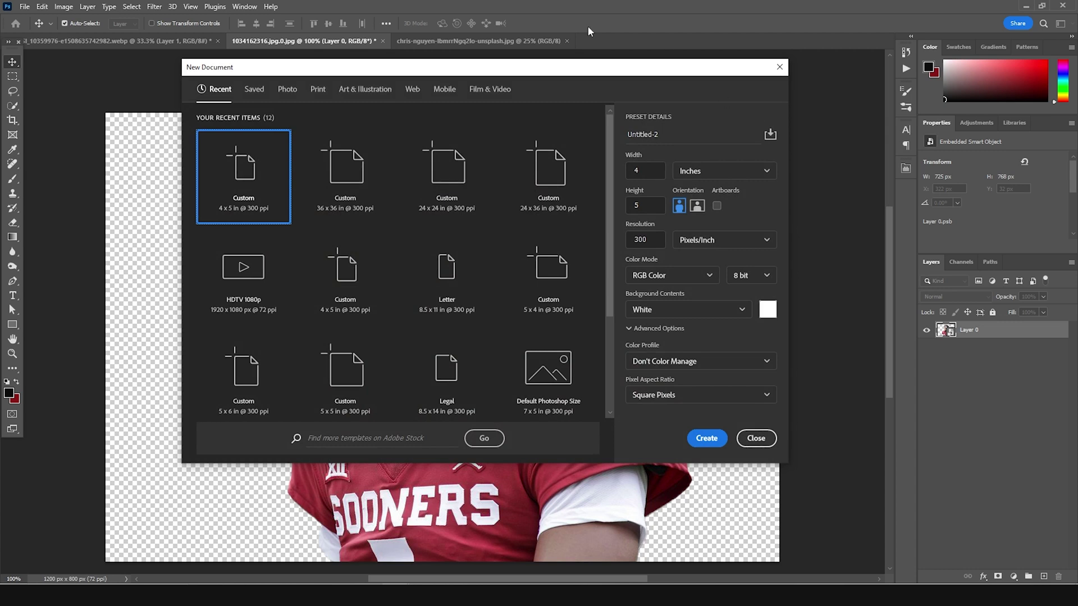
left_click(706, 437)
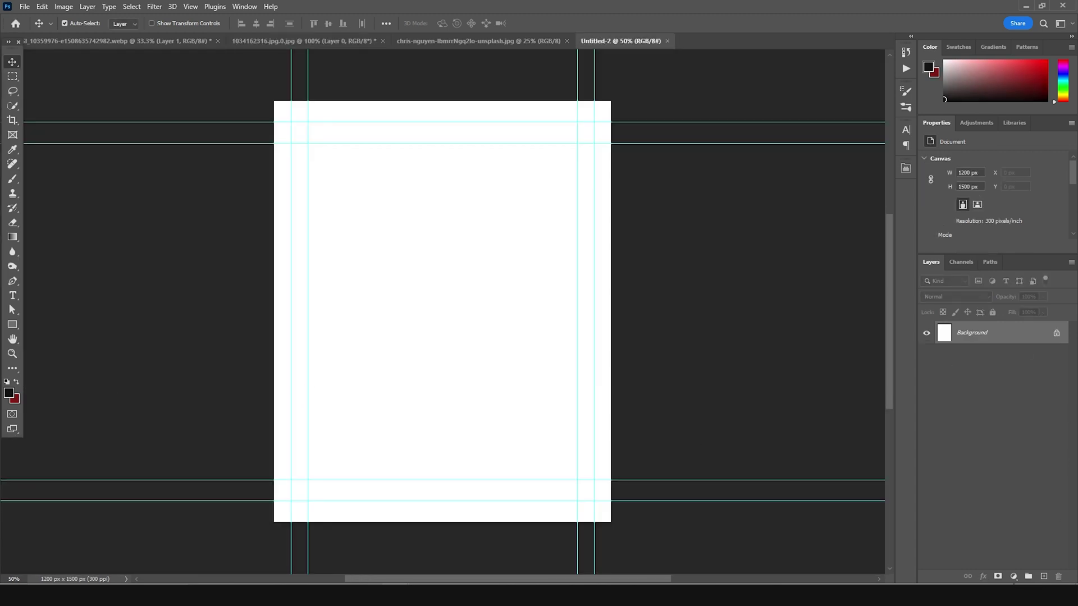
left_click(1014, 578)
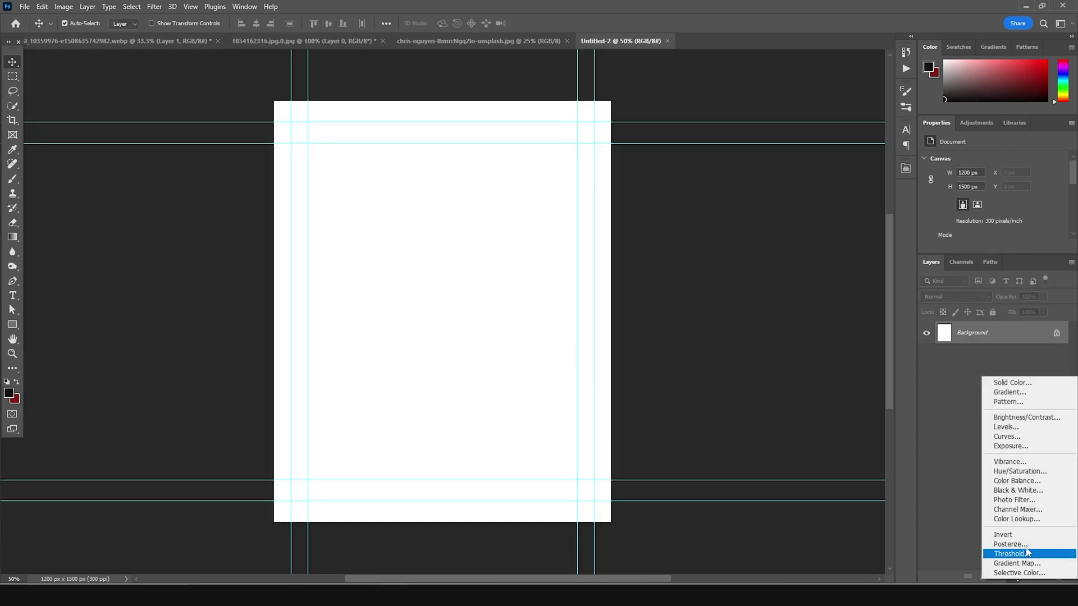
left_click(1011, 383)
left_click_drag(623, 431, 614, 360)
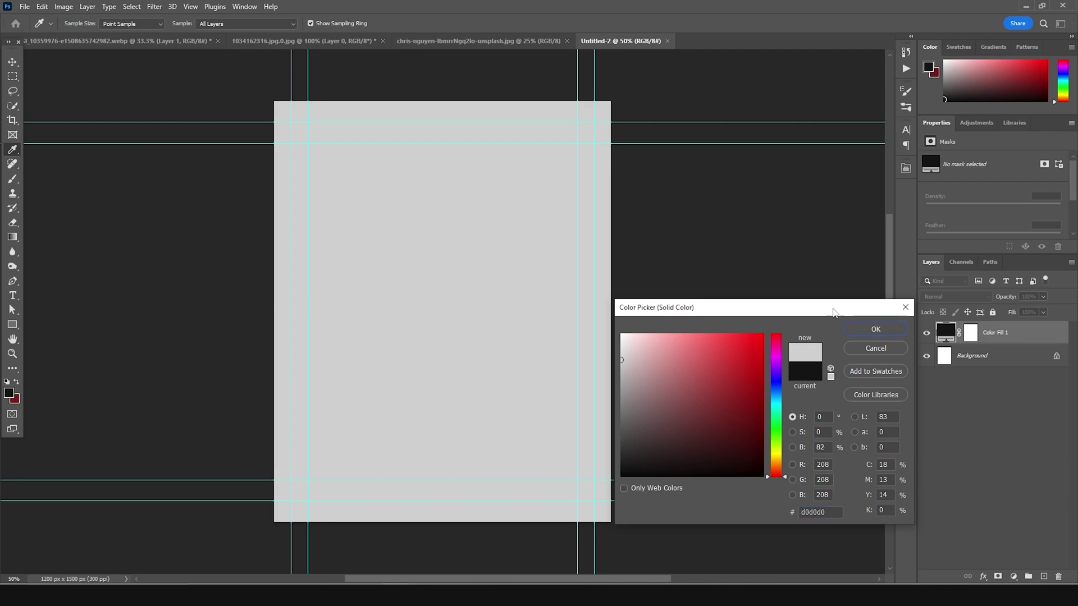
left_click(856, 328)
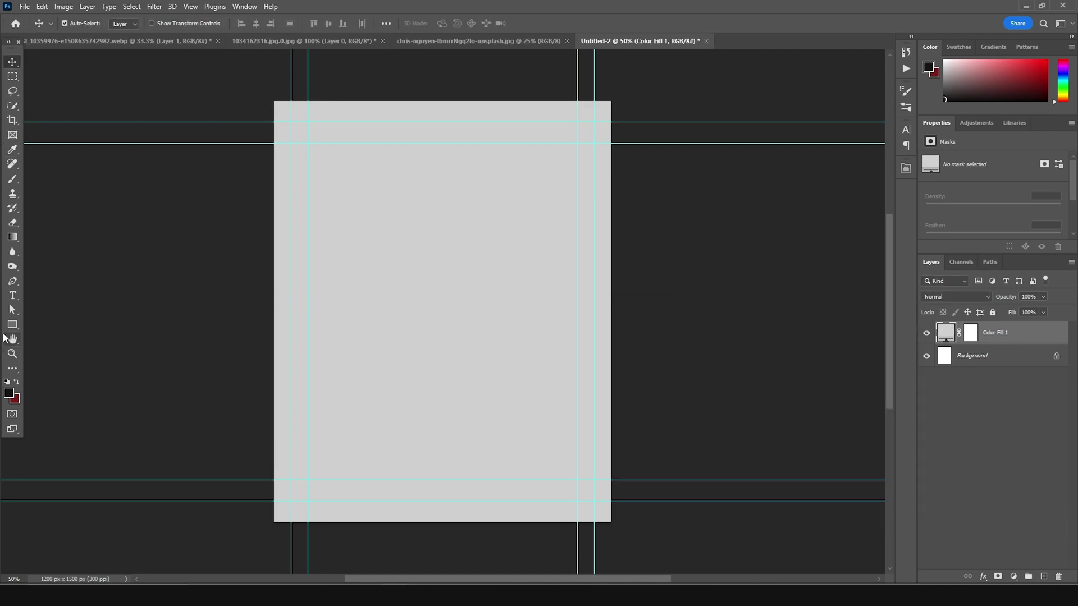
Step: Draw a black rectangle about 325 x 917 px and skew it into a downward-narrowing wedge about 249 px wide at its top
left_click_drag(13, 325, 53, 330)
left_click_drag(422, 127, 513, 384)
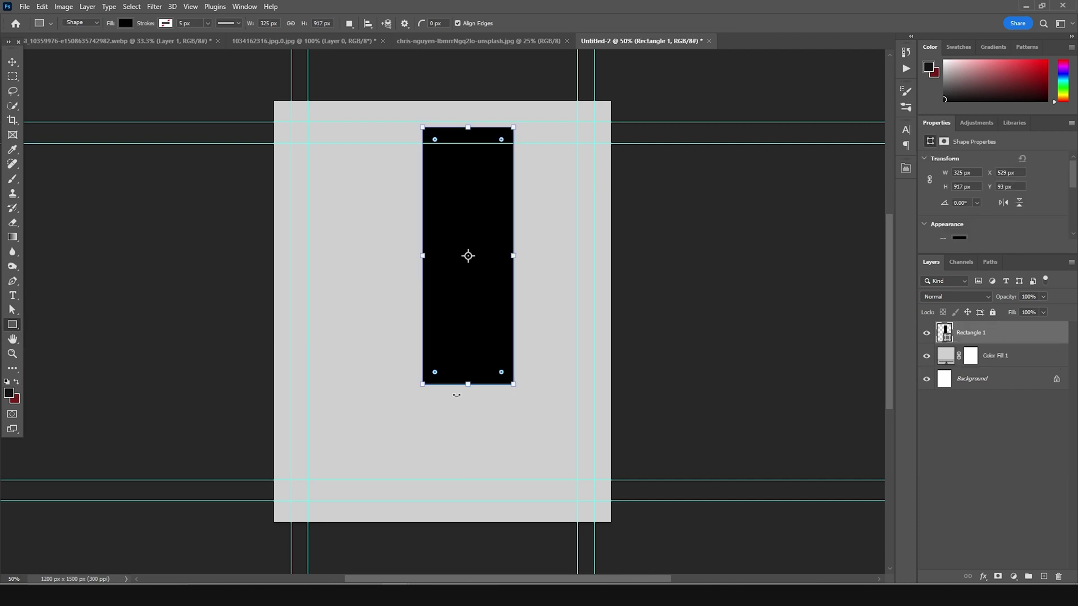
key("ctrl+t")
right_click(463, 295)
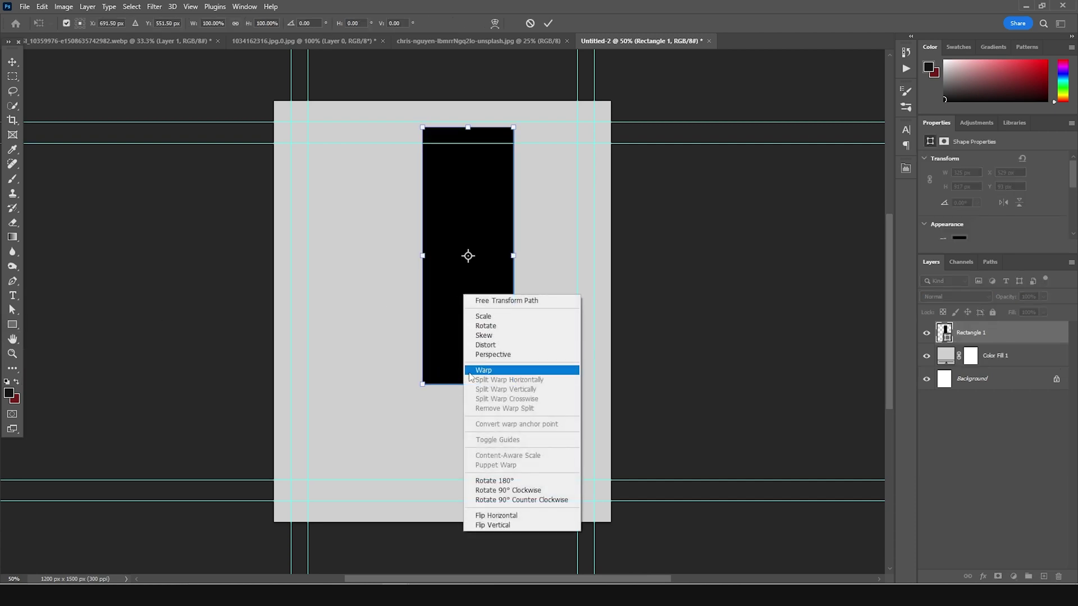
left_click(487, 335)
left_click_drag(421, 383, 486, 392)
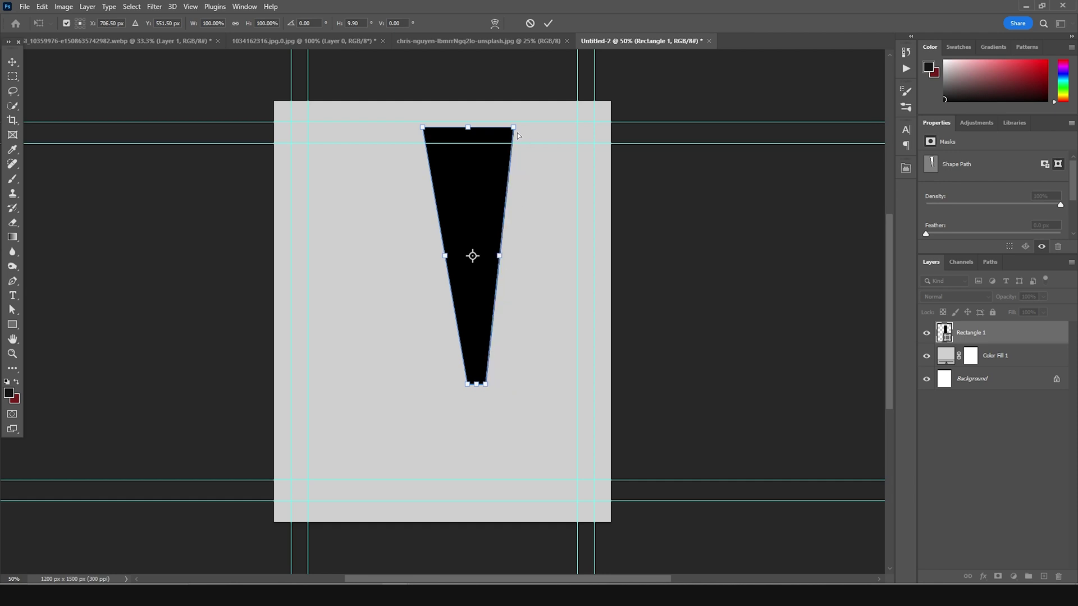
left_click_drag(515, 130, 504, 130)
left_click_drag(423, 130, 435, 136)
left_click_drag(469, 386, 485, 386)
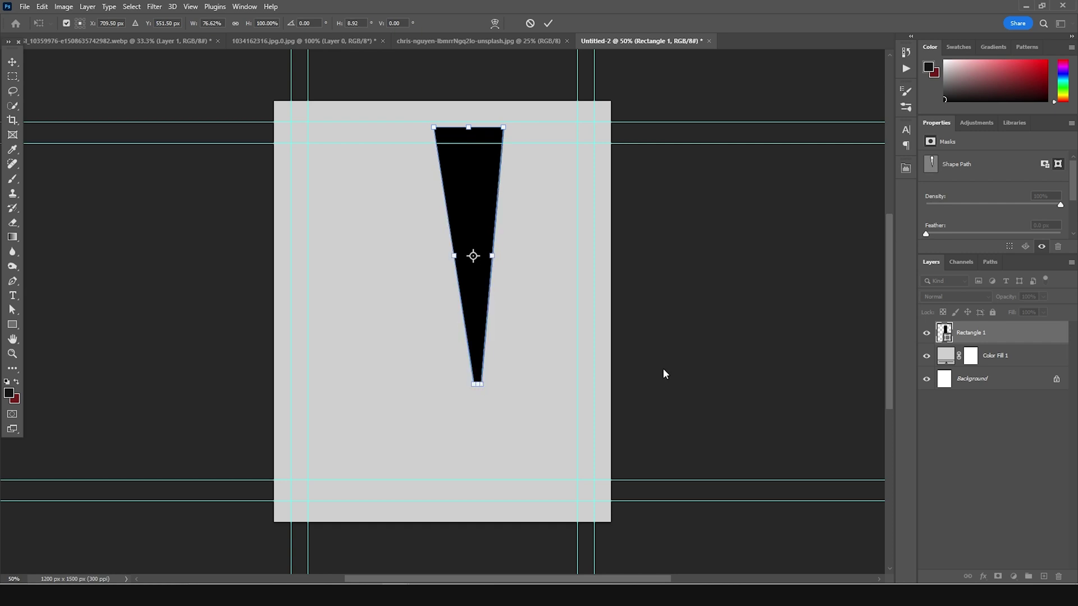
key("Return")
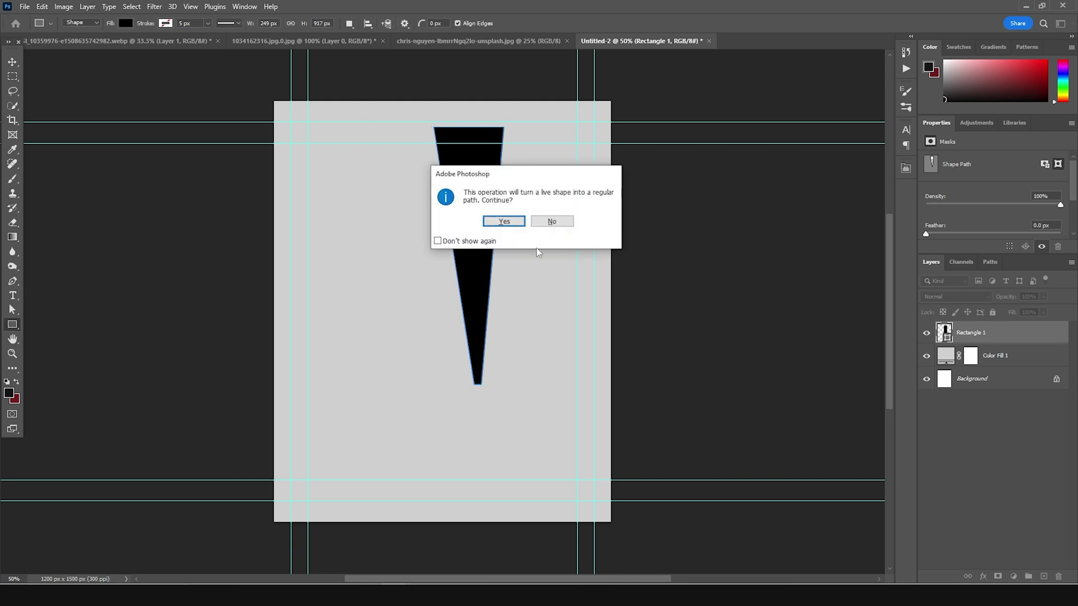
left_click(502, 221)
Step: Change the wedge's fill color to dark grey #302f2f
double_click(948, 340)
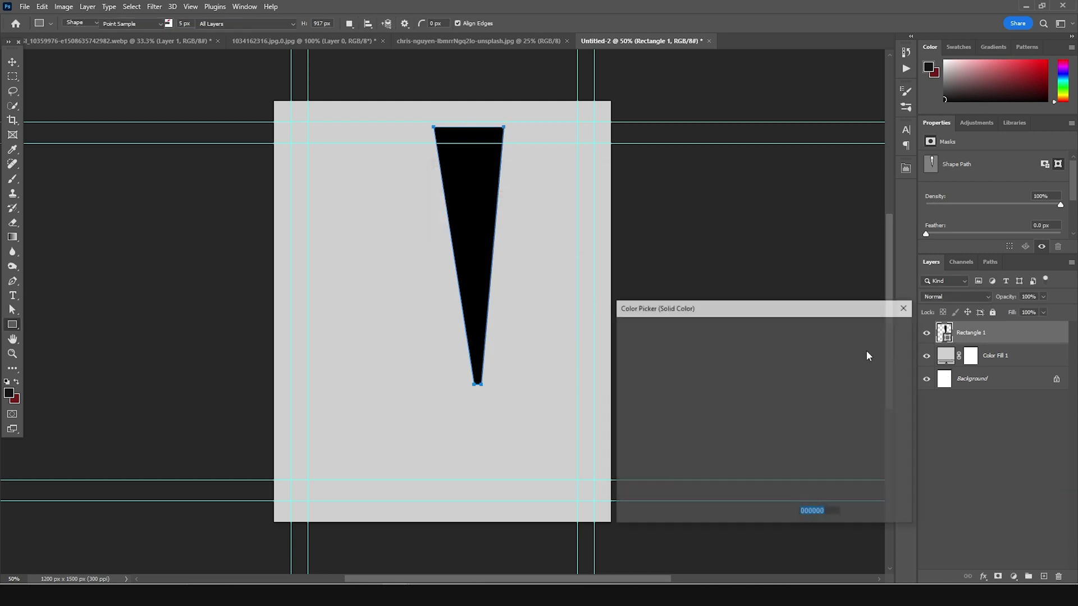
left_click(623, 452)
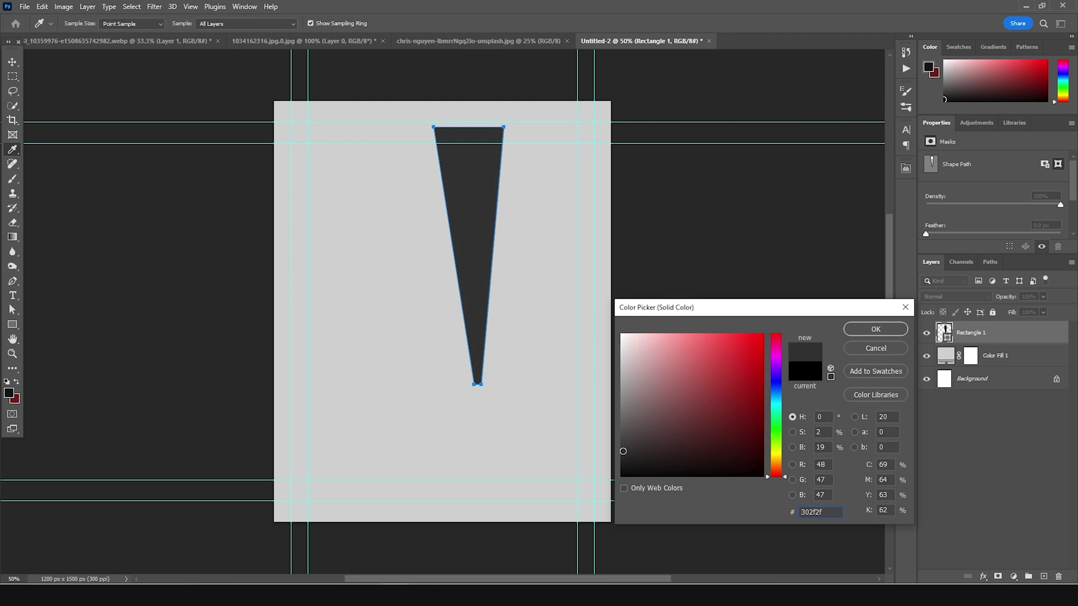
left_click(875, 328)
Step: Move the wedge toward the canvas's right edge and rotate it slightly clockwise about its bottom tip
left_click(13, 61)
key("ctrl+t")
left_click_drag(481, 224, 553, 385)
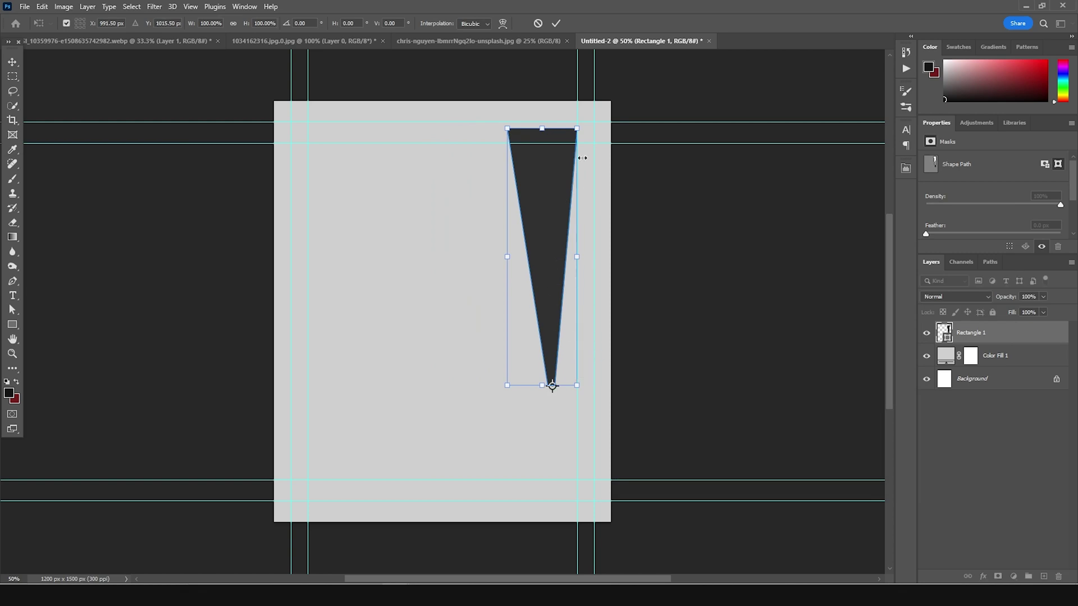
left_click_drag(584, 124, 590, 128)
key("Return")
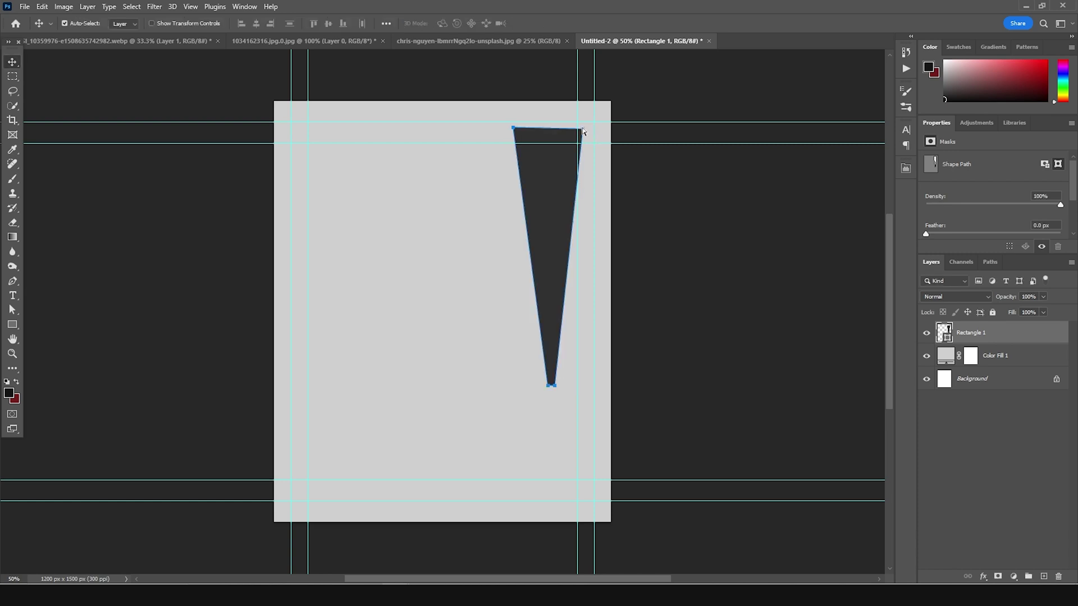
Step: Duplicate the wedge and rotate the copy counterclockwise about its bottom tip to form a second ray on its left
key("ctrl+j")
key("ctrl+t")
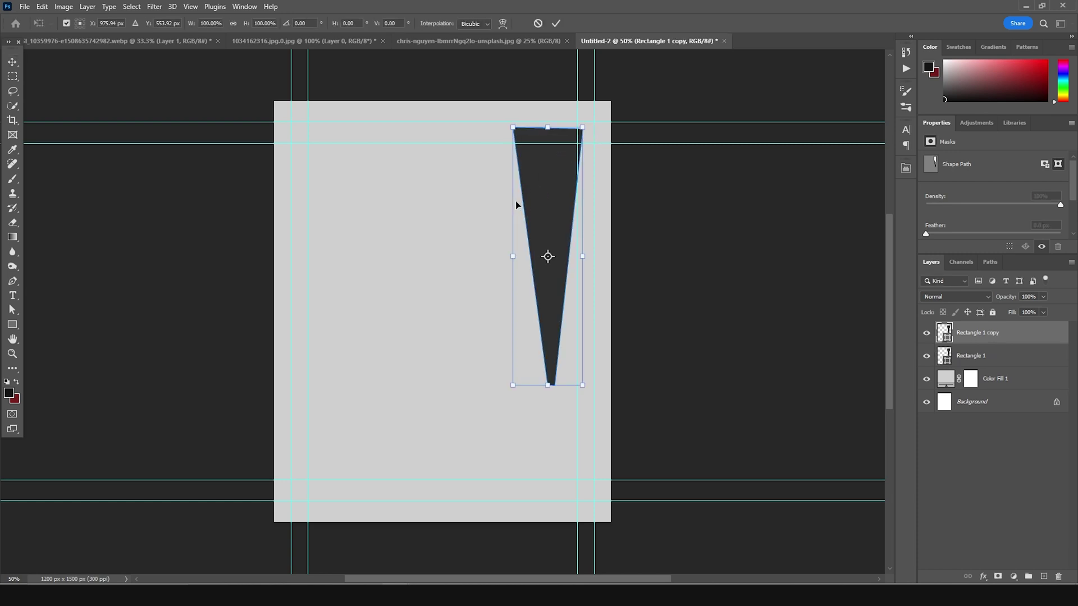
left_click_drag(548, 257, 548, 385)
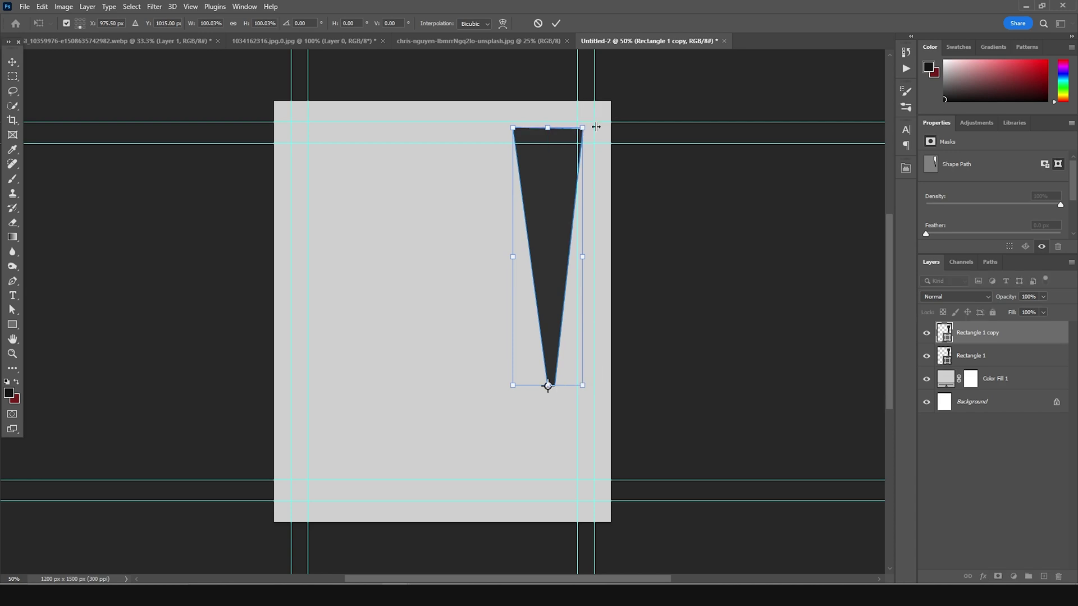
left_click_drag(529, 117, 510, 91)
key("Return")
Step: Duplicate the second ray, then widen, enlarge and rotate the copy counterclockwise to form a third ray reaching the canvas's upper-left corner
key("ctrl+j")
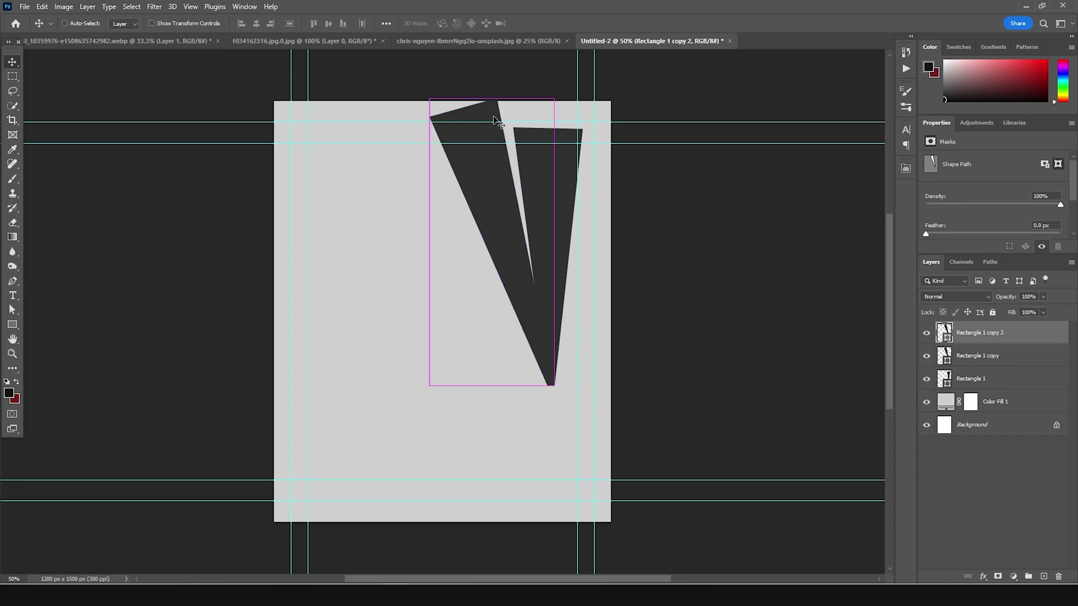
key("ctrl+t")
left_click_drag(492, 243, 554, 386)
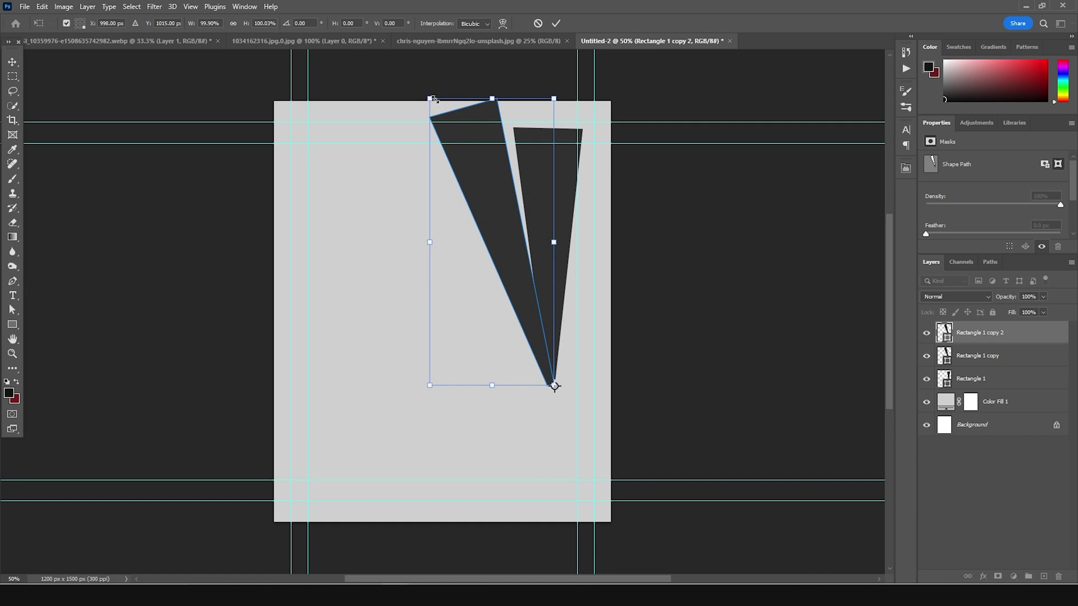
left_click_drag(425, 91, 256, 108)
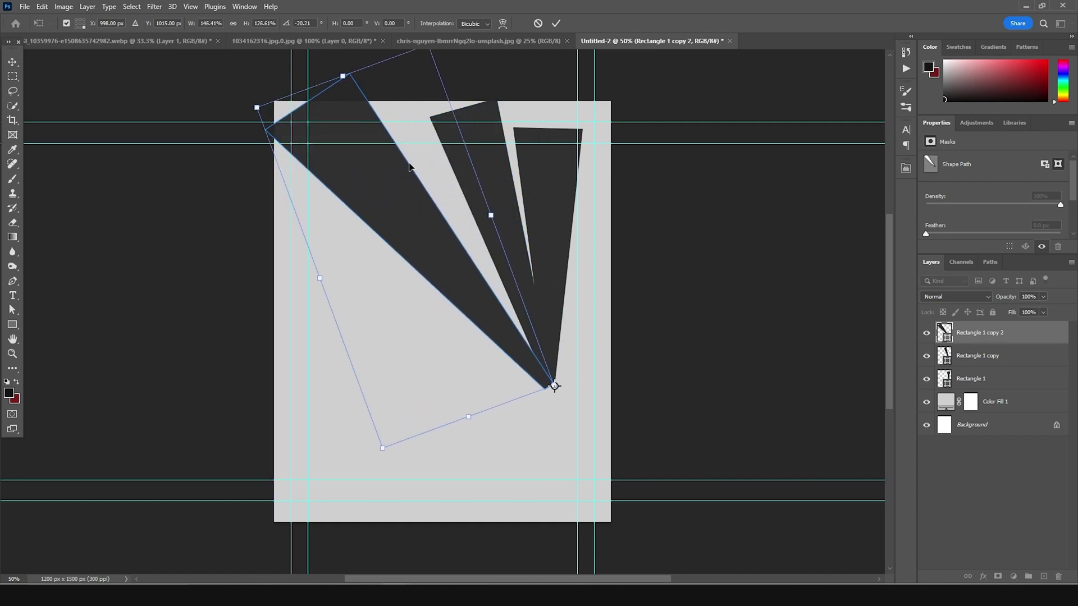
left_click_drag(492, 216, 513, 206)
left_click_drag(317, 278, 250, 296)
left_click_drag(589, 367, 524, 376)
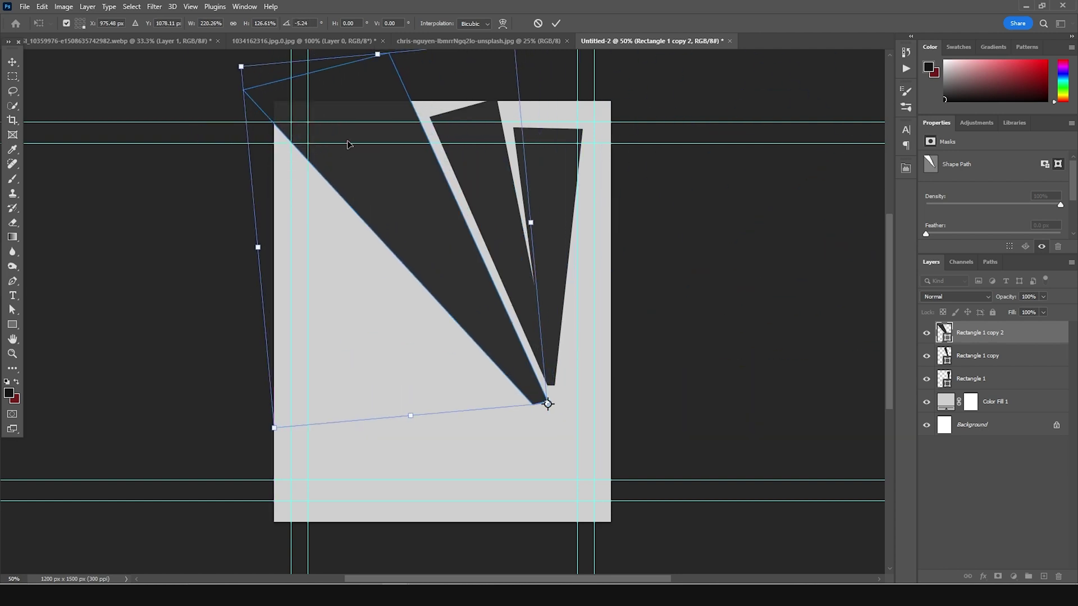
Step: Scale the third ray down to about 184% x 108%, rotate it to about -8°, and align its tip with the other rays
left_click_drag(241, 67, 291, 114)
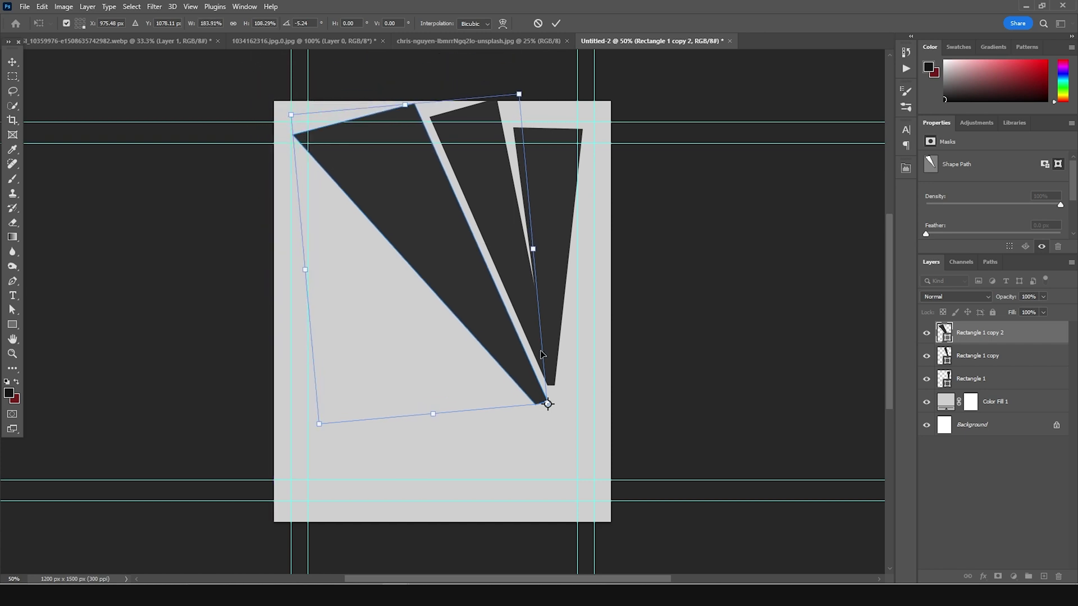
mouse_move(540, 398)
left_mouse_down()
mouse_move(549, 386)
mouse_move(542, 393)
left_mouse_up()
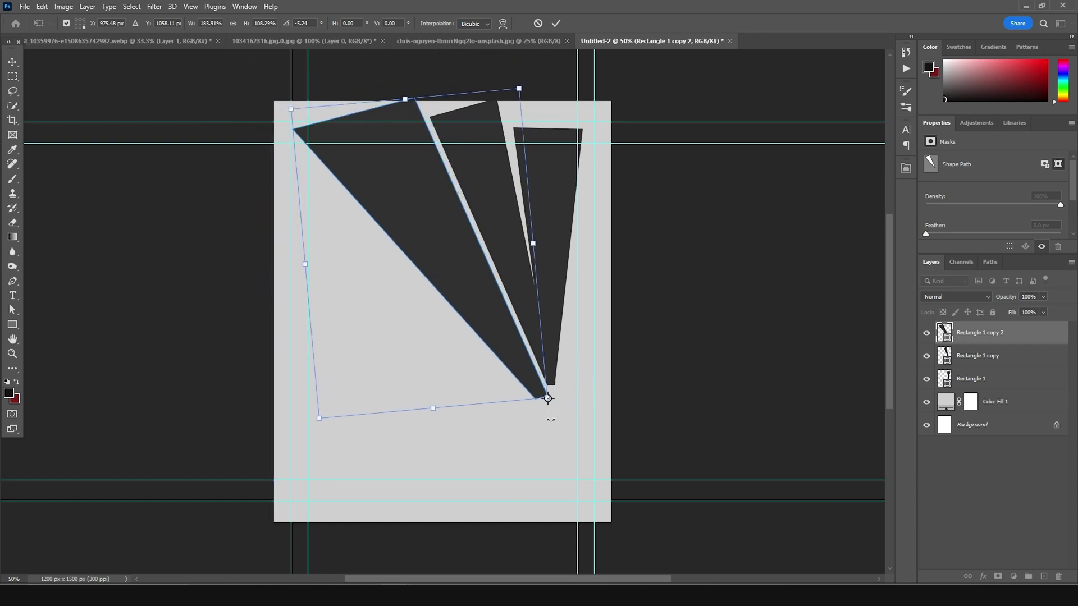
left_click_drag(532, 83, 520, 80)
left_click_drag(520, 338, 519, 329)
left_click_drag(528, 85, 508, 84)
left_click_drag(472, 304, 479, 302)
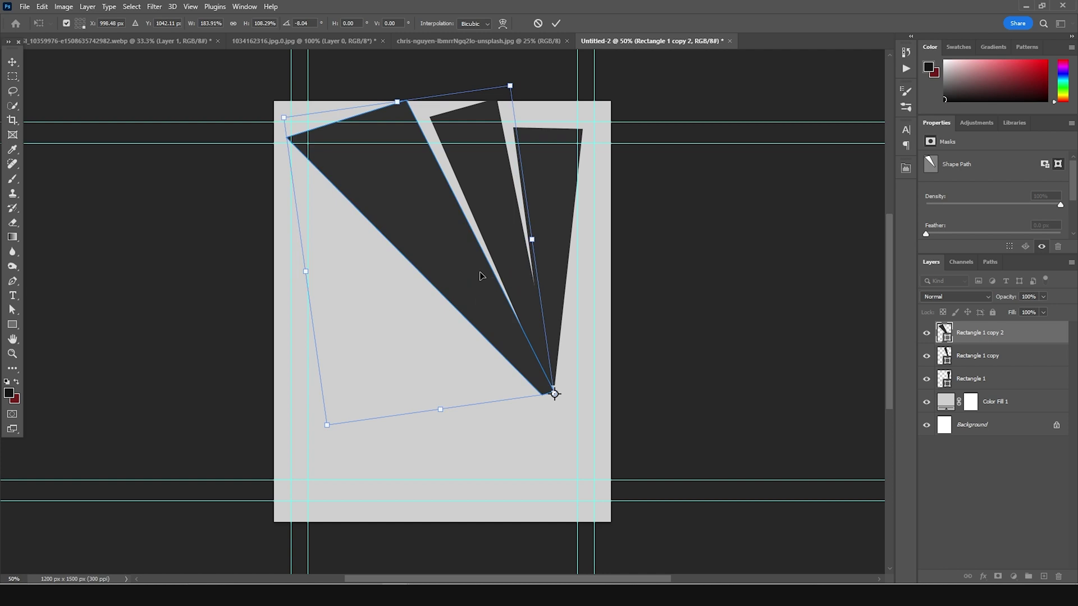
key("Return")
Step: Duplicate the second ray, scale the copy to about 145% x 97%, and rotate it about -30° into a fourth ray crossing the canvas's left edge
left_click_drag(511, 248, 554, 386)
key("ctrl+t")
left_click_drag(557, 72, 385, 153)
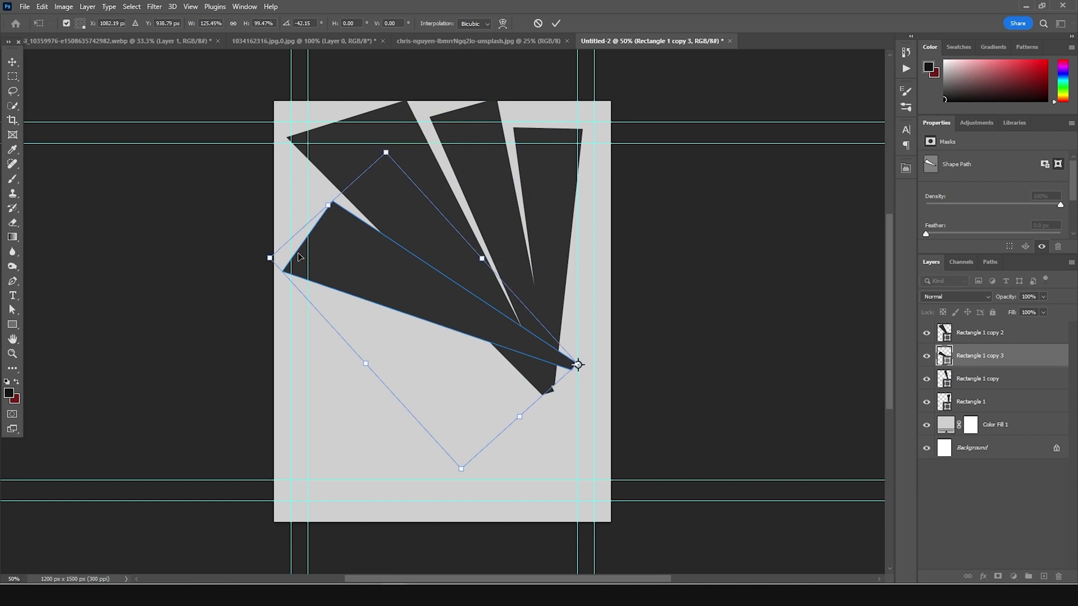
key("ctrl+z")
left_click_drag(268, 253, 248, 286)
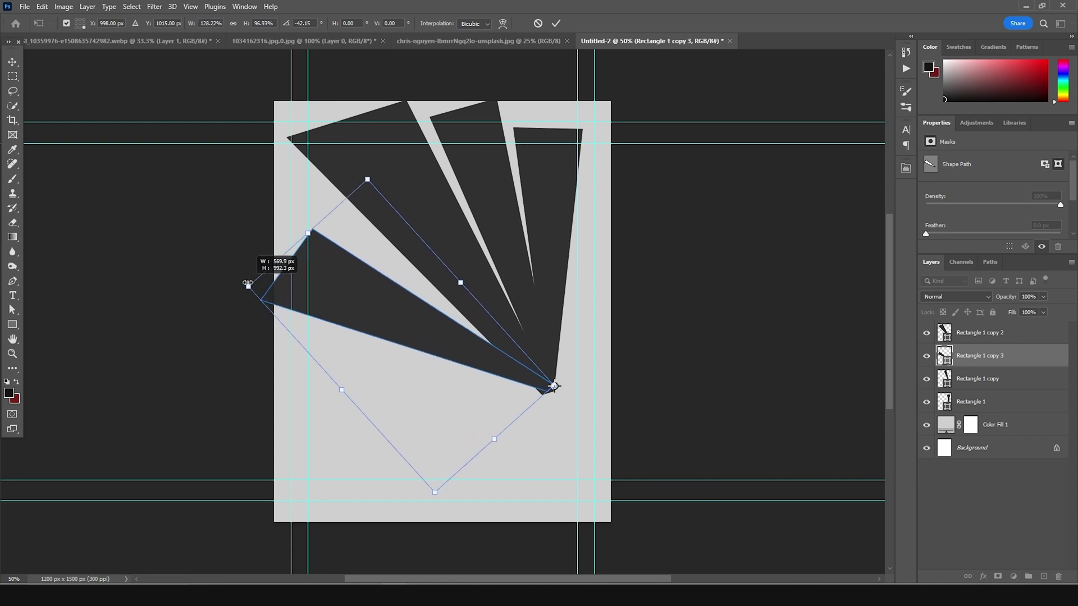
left_click_drag(371, 178, 389, 162)
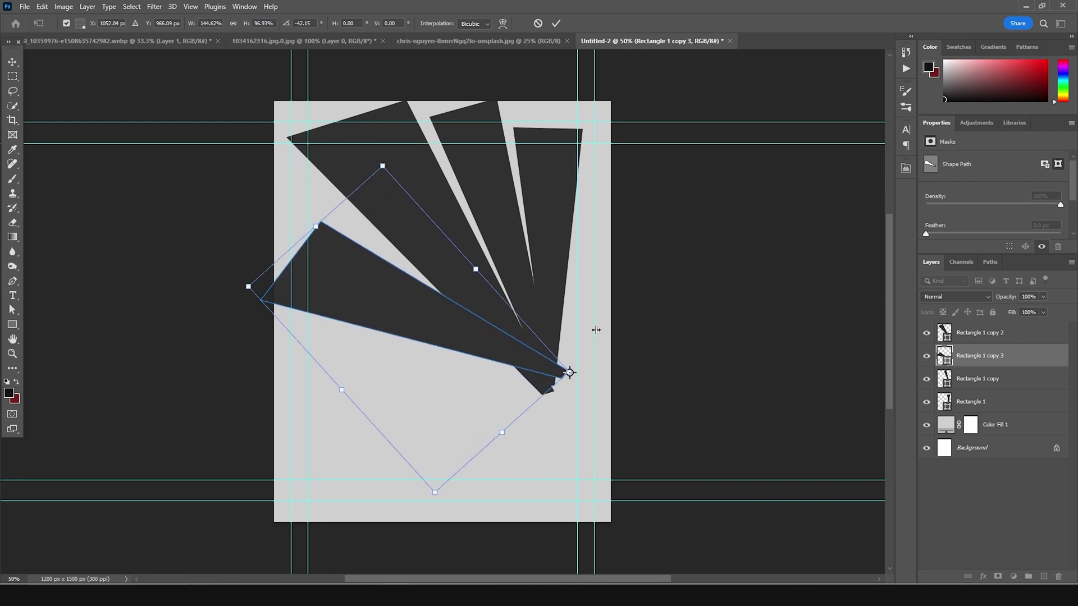
left_click_drag(385, 150, 452, 134)
left_click_drag(470, 297, 442, 317)
left_click_drag(410, 131, 375, 161)
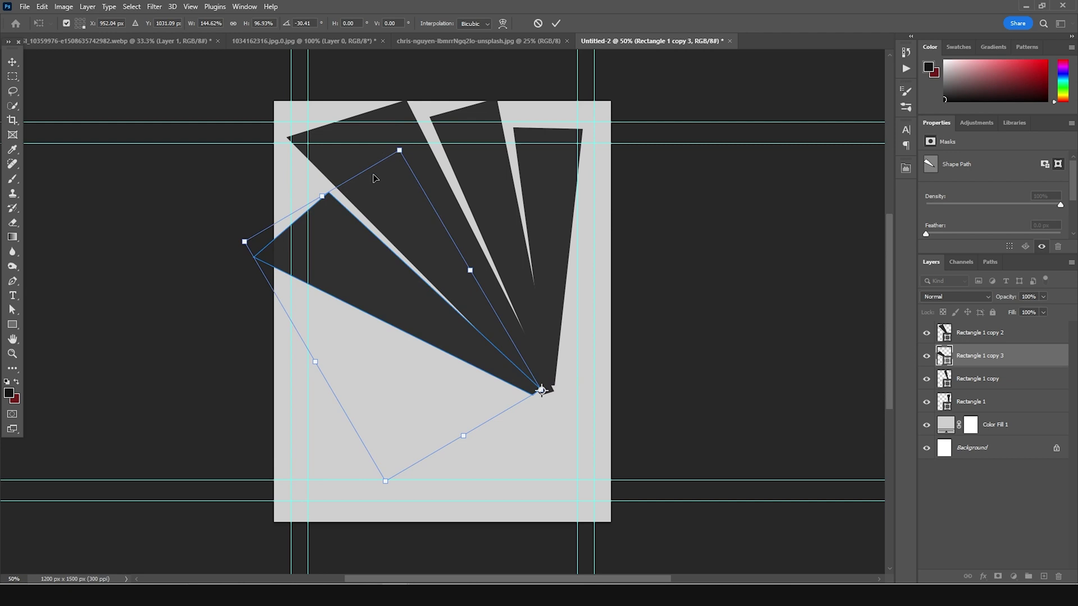
key("Return")
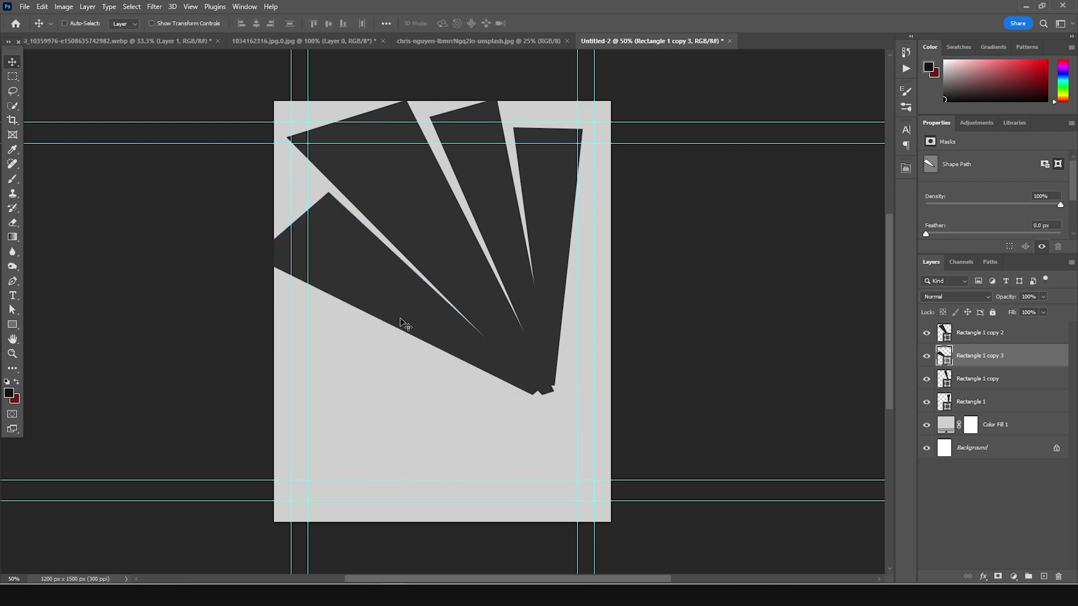
Step: Duplicate the fourth ray, enlarge the copy to about 218% x 313%, and rotate it about -21.3° across the lower canvas
key("ctrl+j")
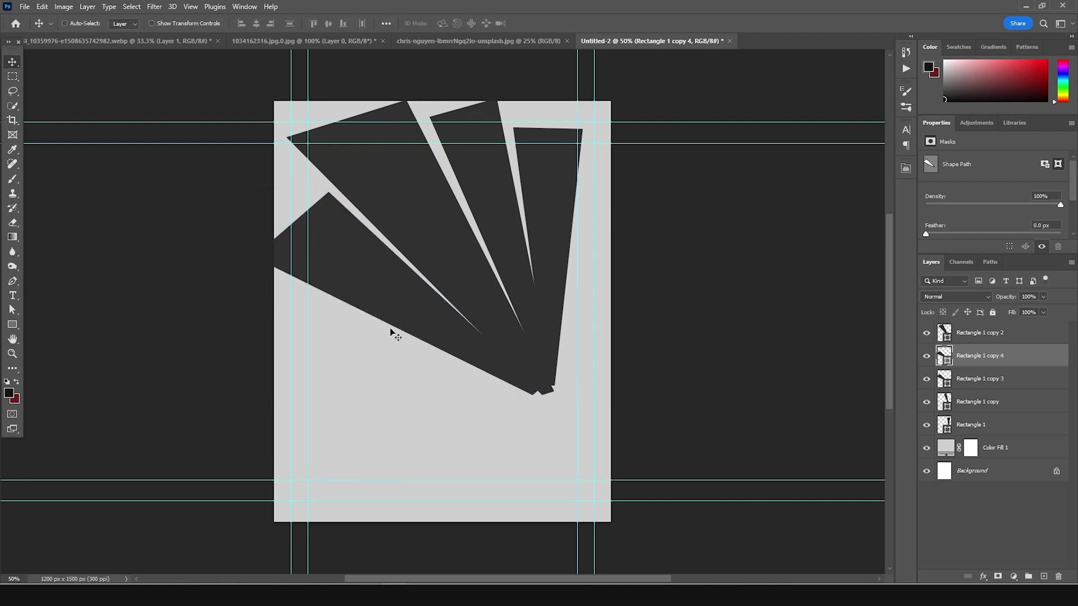
key("ctrl+t")
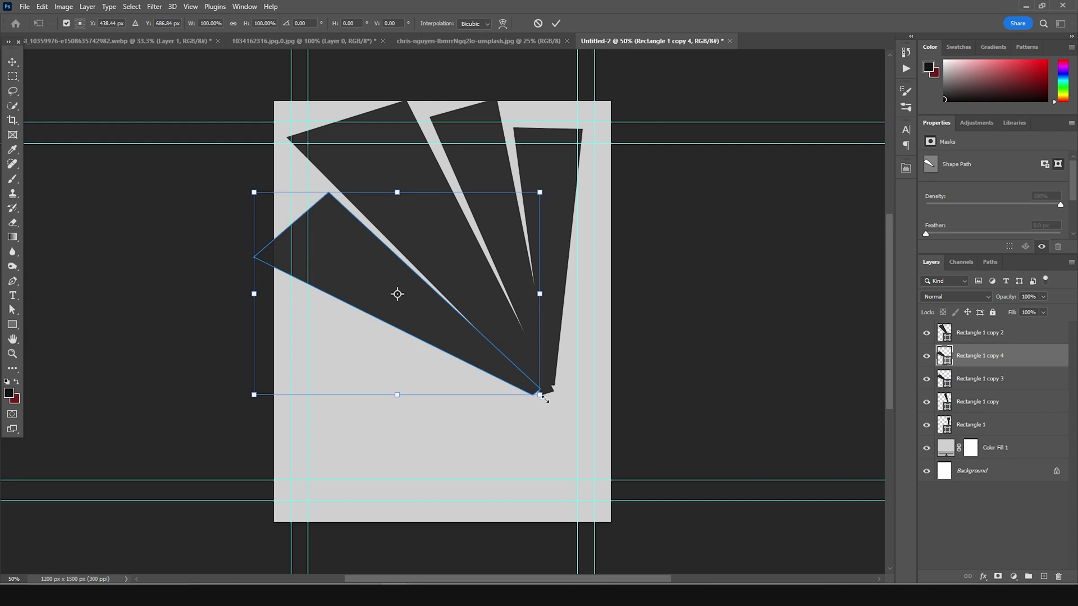
left_click_drag(540, 394, 724, 503)
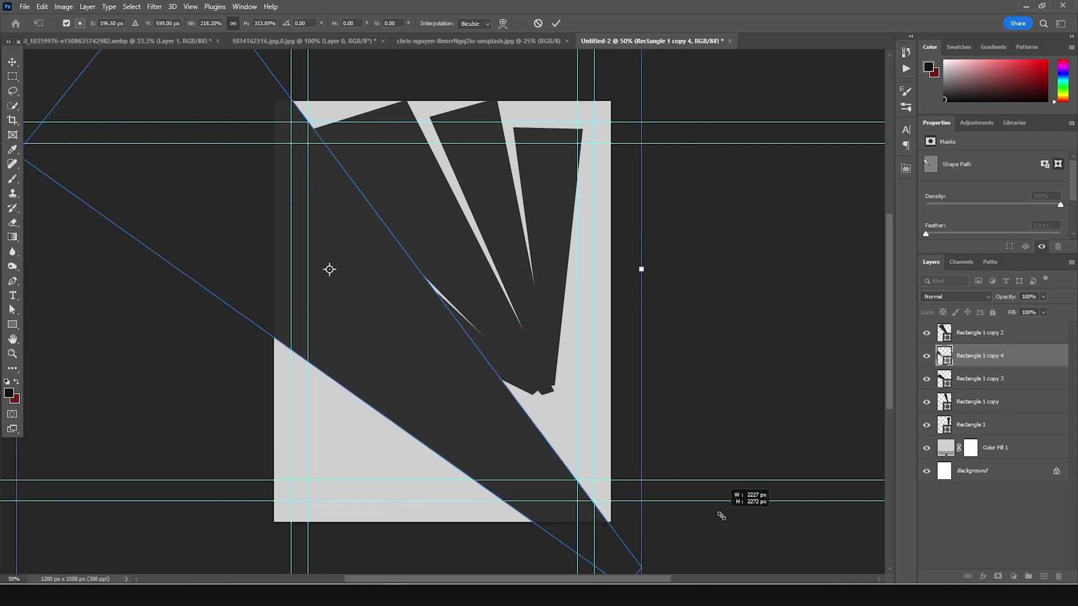
key("ctrl+minus")
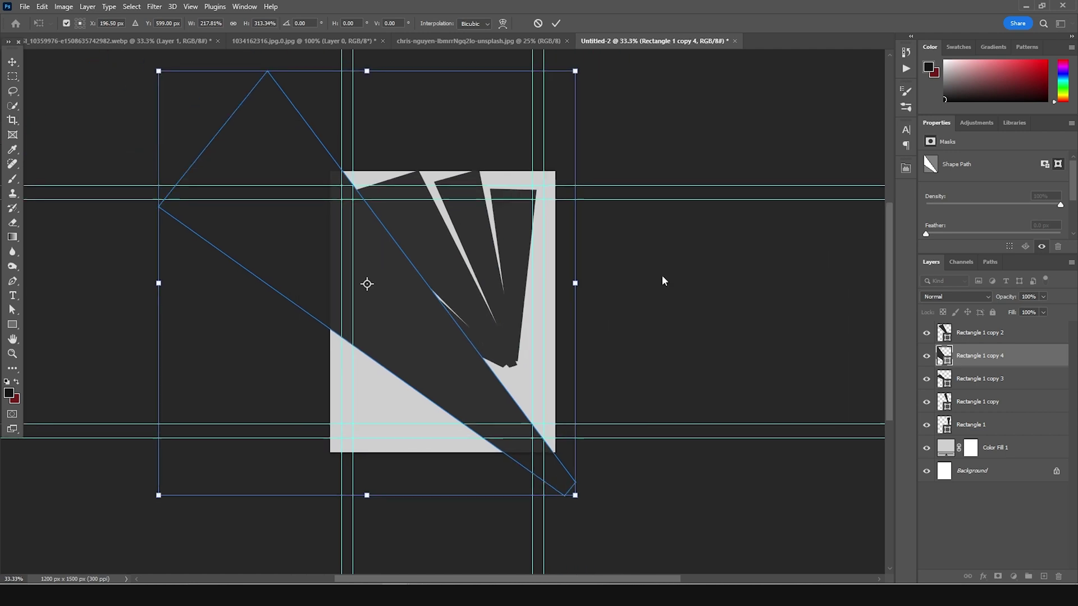
left_click_drag(587, 66, 500, 76)
left_click_drag(422, 291, 433, 350)
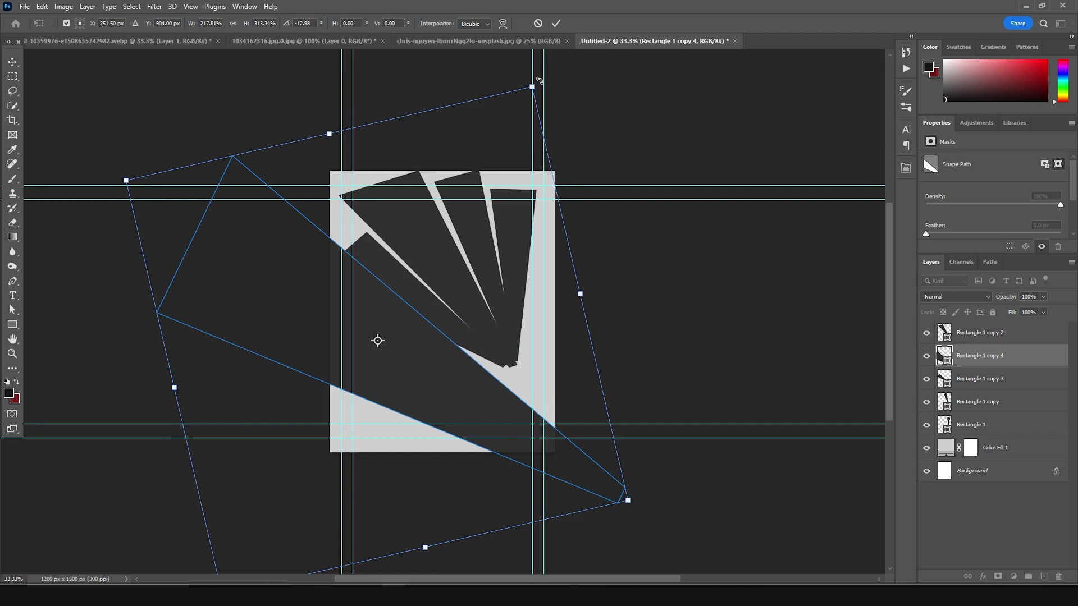
left_click_drag(539, 81, 497, 72)
Step: Enlarge the fifth ray to about 334% x 652% and reposition it over the canvas's lower-left corner
key("ctrl+minus")
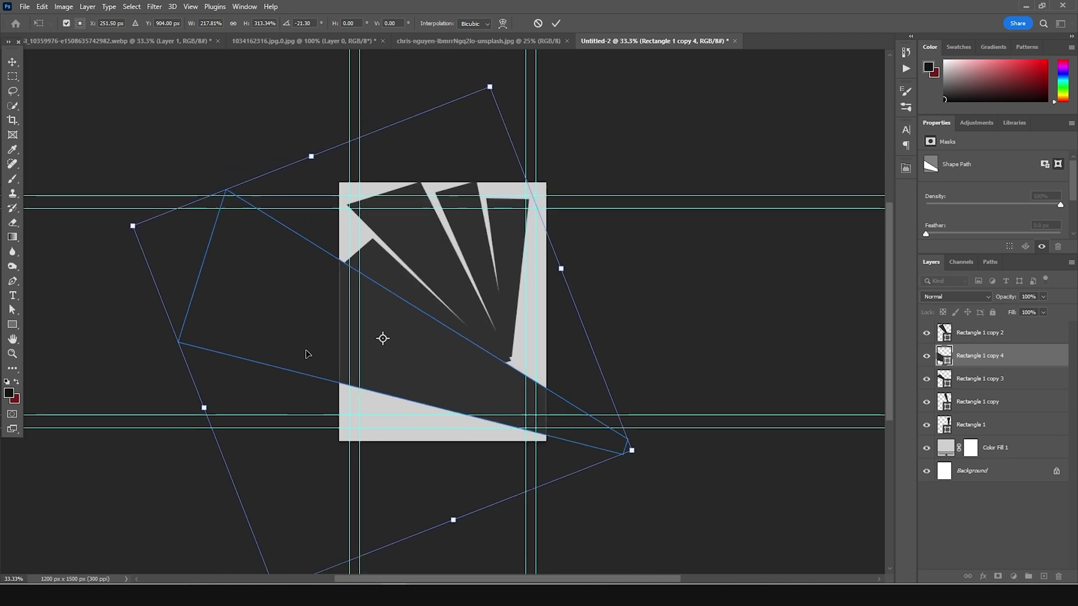
key("ctrl+minus")
key("ctrl+minus")
left_click_drag(351, 459, 353, 571)
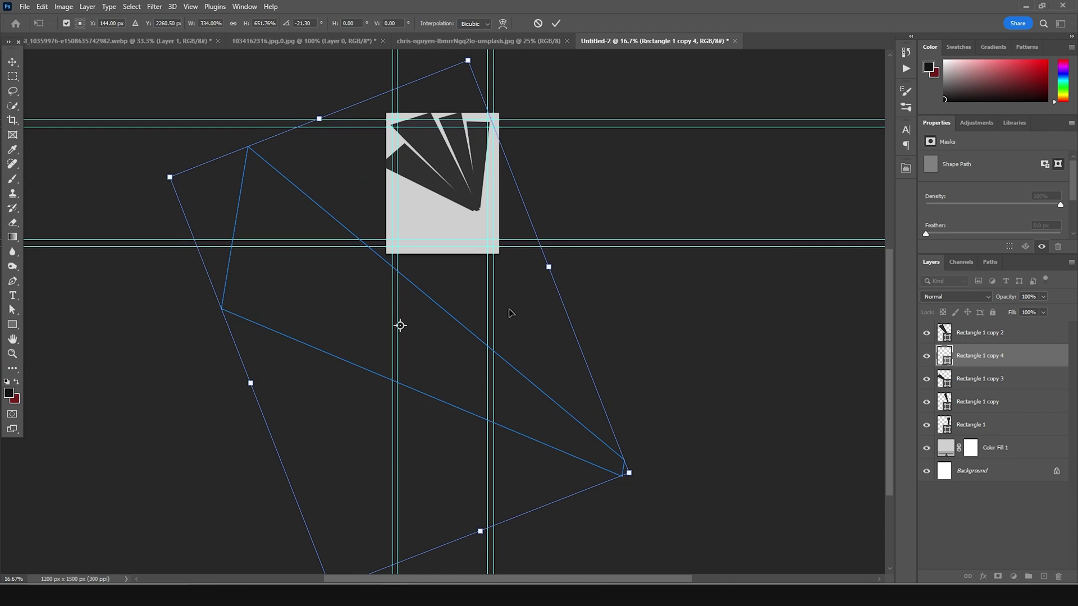
left_click_drag(470, 374, 489, 303)
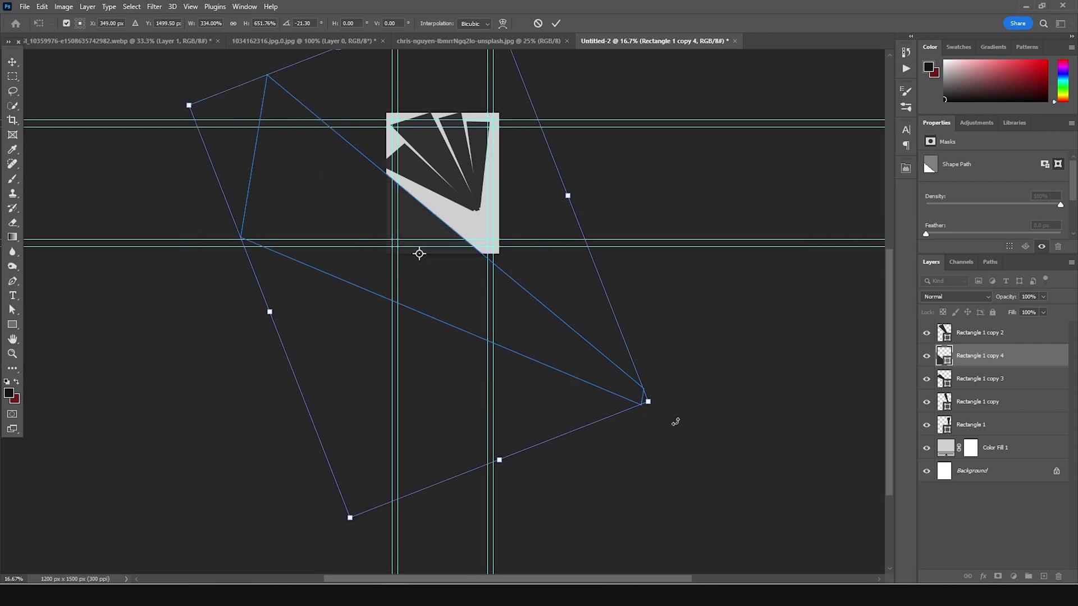
Step: Rotate the fifth ray to about -37° and align it just below the fourth ray so it fills the lower canvas
left_click_drag(662, 414, 700, 368)
left_click_drag(510, 289, 511, 269)
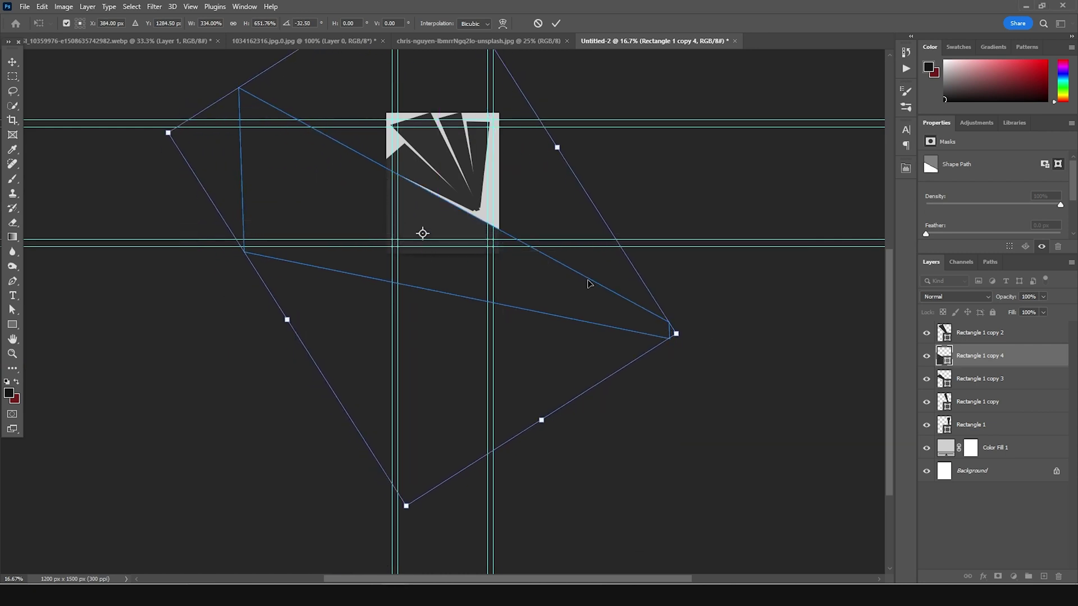
left_click_drag(691, 344, 712, 308)
left_click_drag(142, 166, 151, 155)
mouse_move(578, 298)
left_mouse_down()
mouse_move(584, 272)
mouse_move(575, 294)
left_mouse_up()
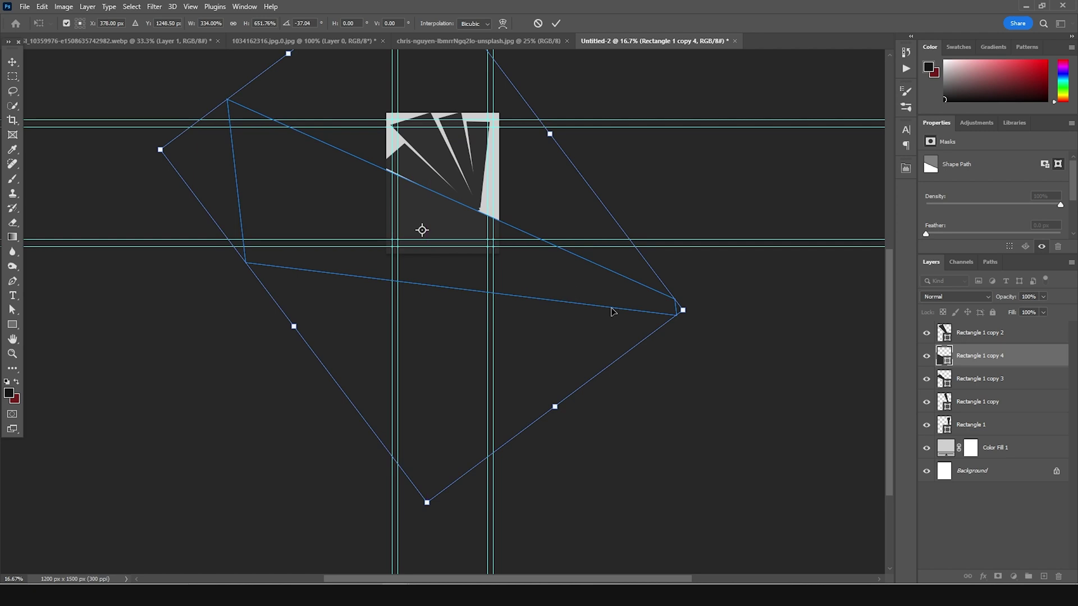
left_click_drag(146, 147, 135, 148)
key("Return")
Step: Nudge the third ray slightly up and to the left to adjust its gaps with the neighbouring rays
key("ctrl+plus")
key("ctrl+plus")
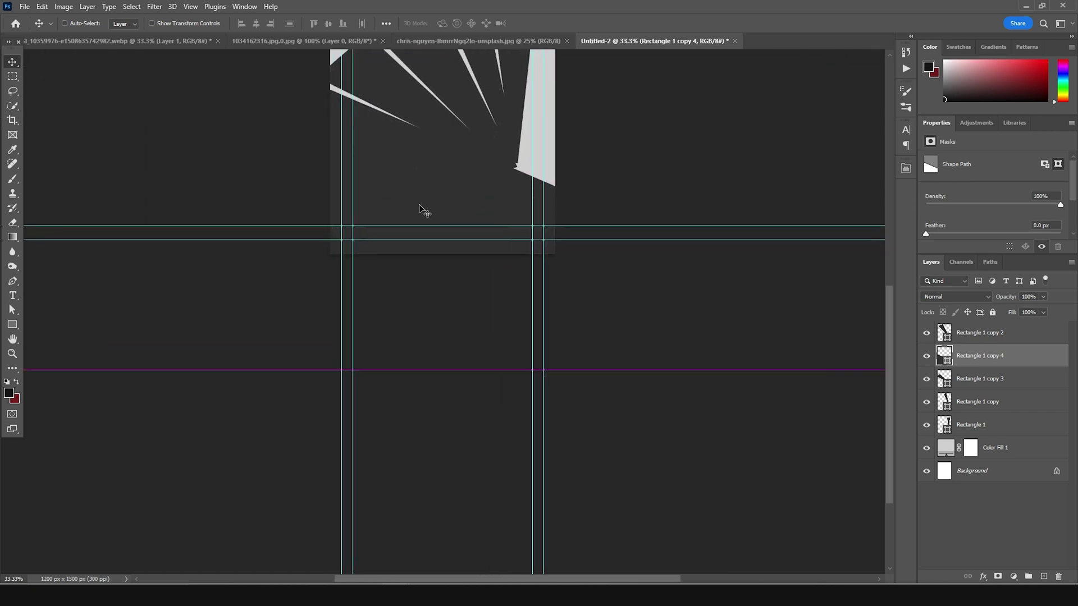
scroll(464, 279, "up", 5)
scroll(468, 329, "right", 1)
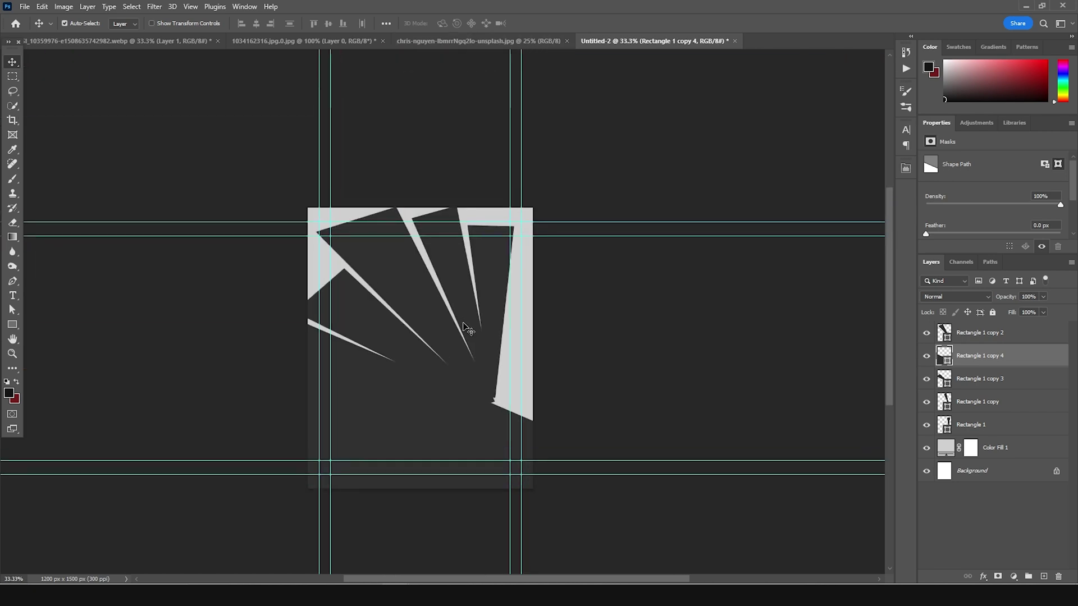
left_click(457, 337)
key("Up")
key("Left")
key("Up")
key("Left")
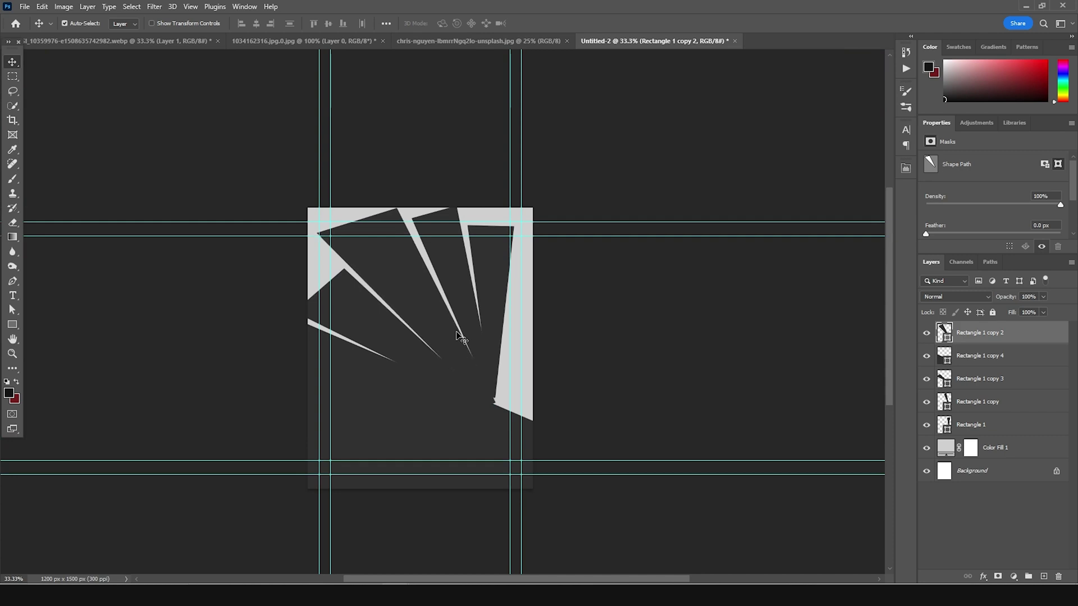
Step: Nudge the second ray slightly down and to the right
left_click(465, 291)
key("Down")
key("Down")
key("Right")
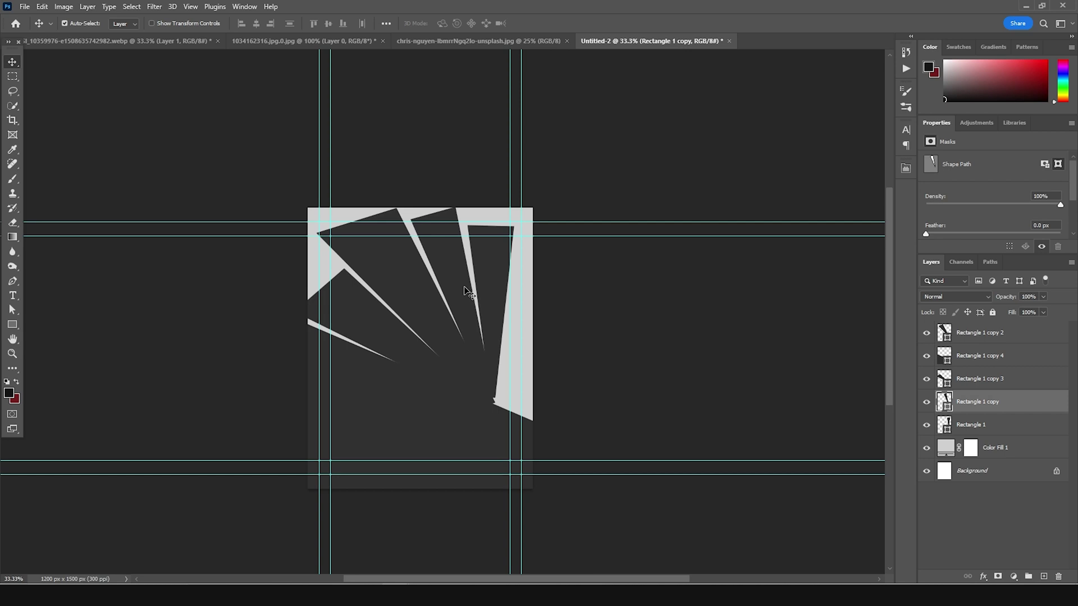
Step: Group the five ray layers and name the group Shapes
key("ctrl")
left_click(968, 427)
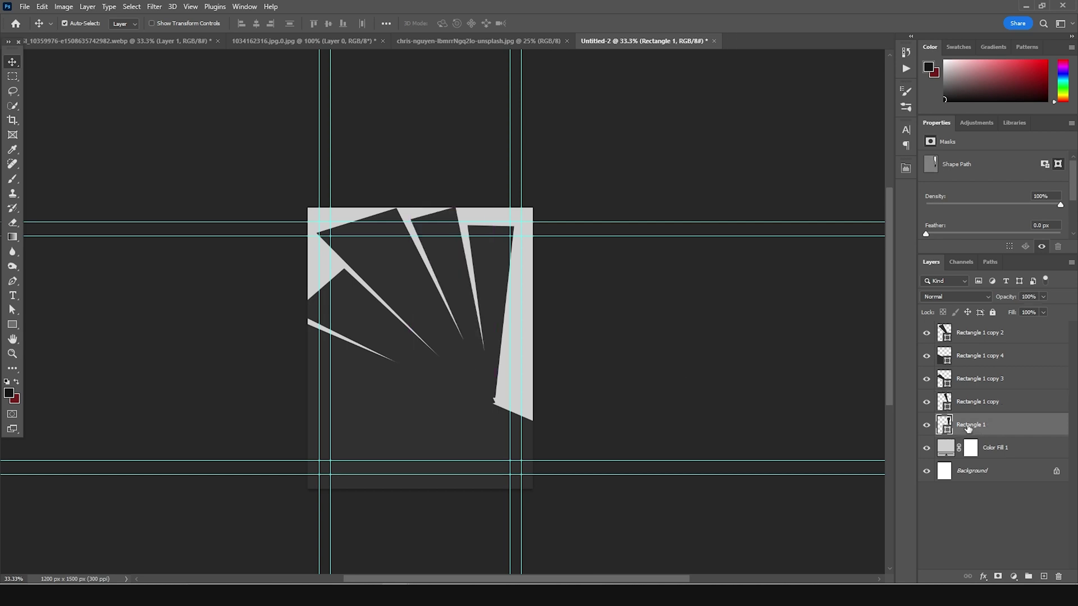
left_click(978, 335, "shift")
key("ctrl")
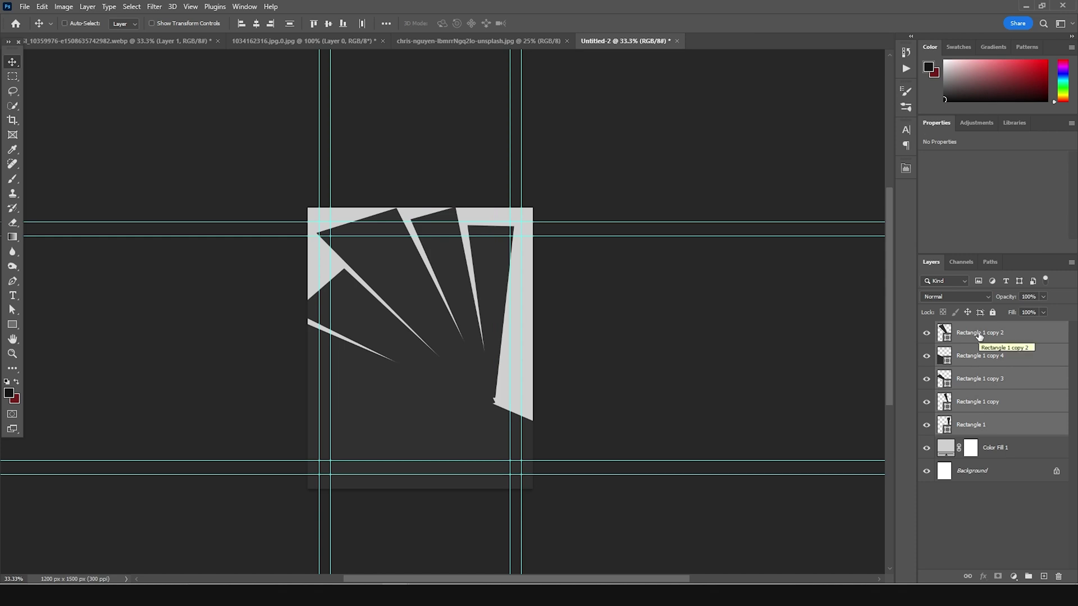
key("ctrl+g")
double_click(969, 329)
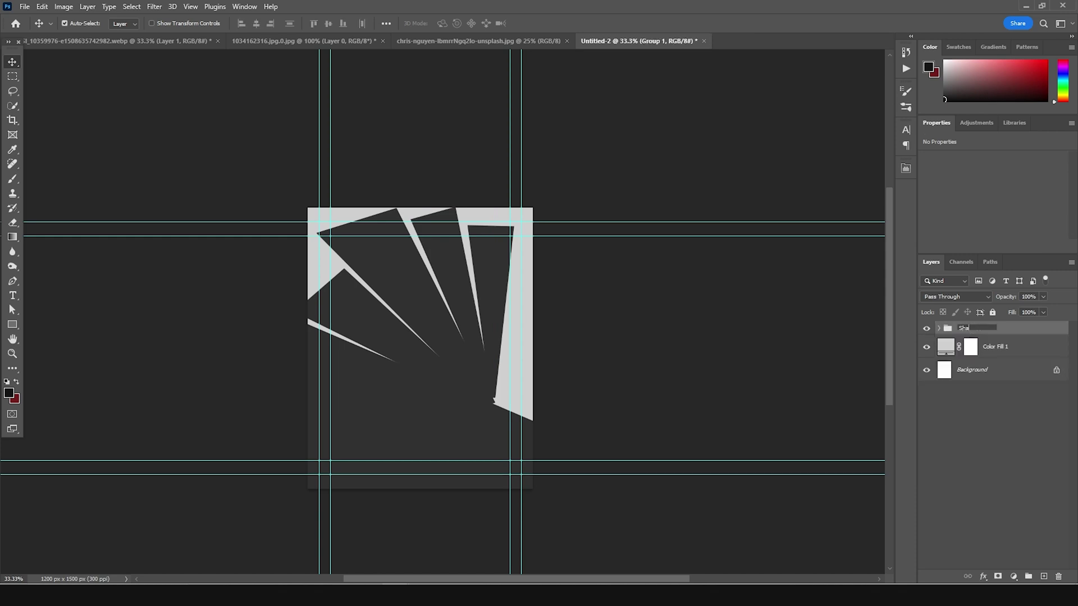
left_click(978, 404)
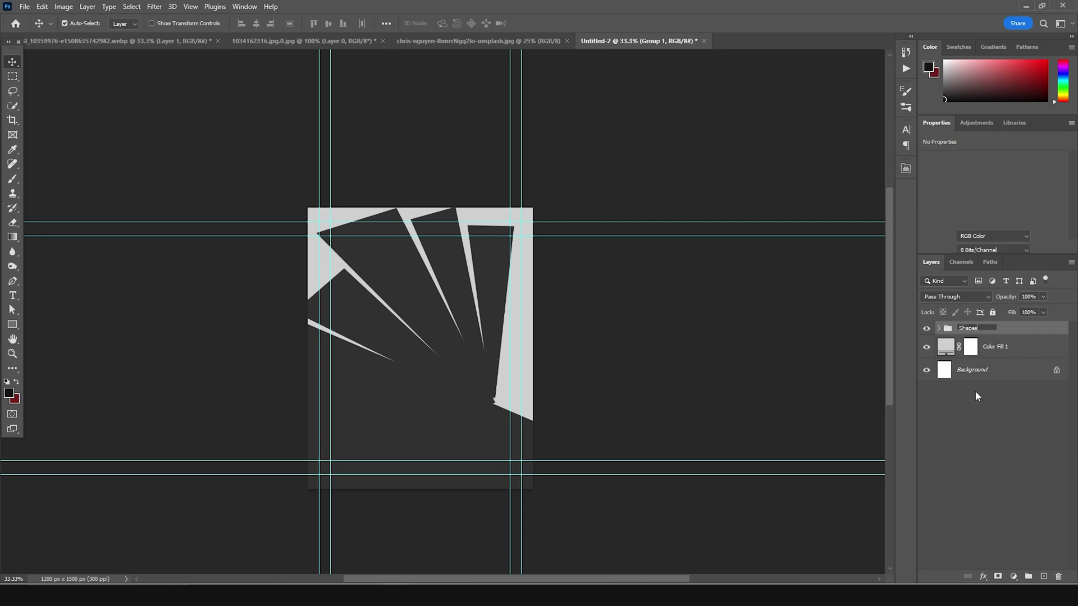
Step: Expand and collapse the Shapes group's ray layers, and give the group a layer mask
left_click(938, 329)
left_click(958, 358)
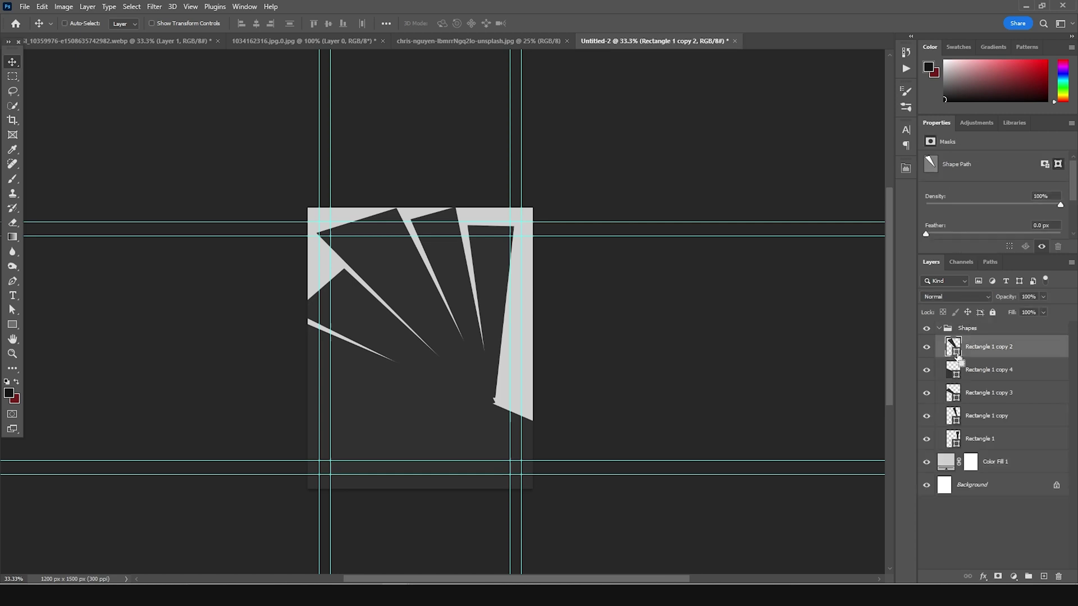
key("ctrl+plus")
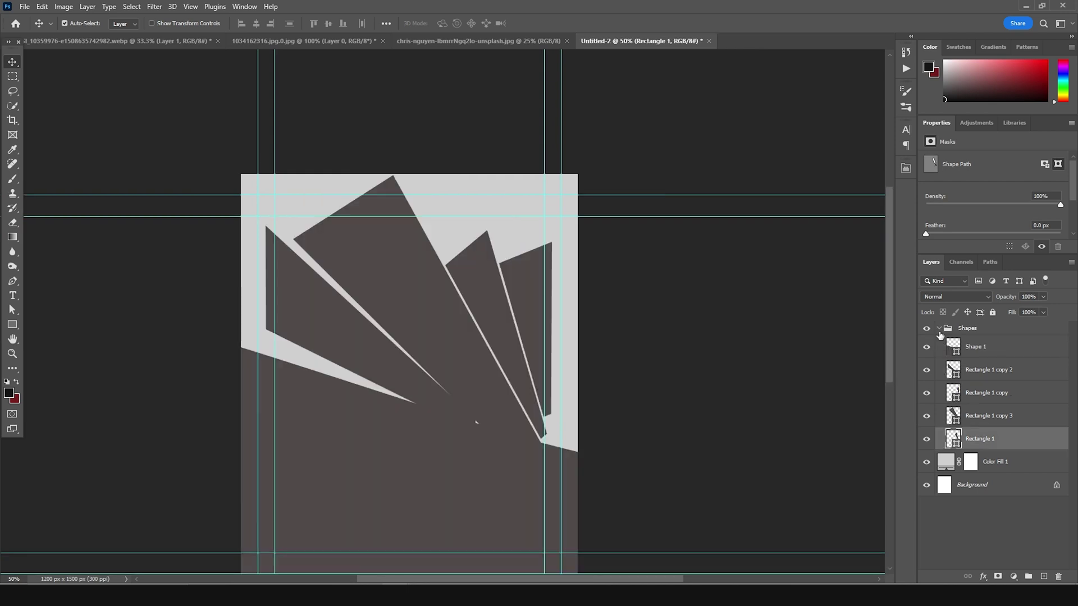
left_click(940, 329)
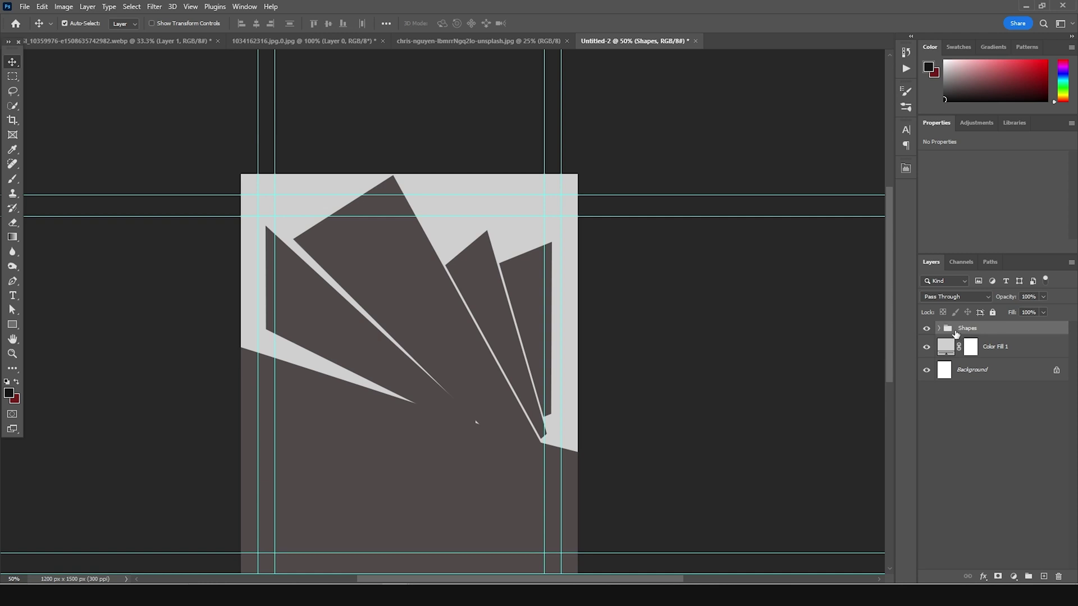
left_click(998, 577)
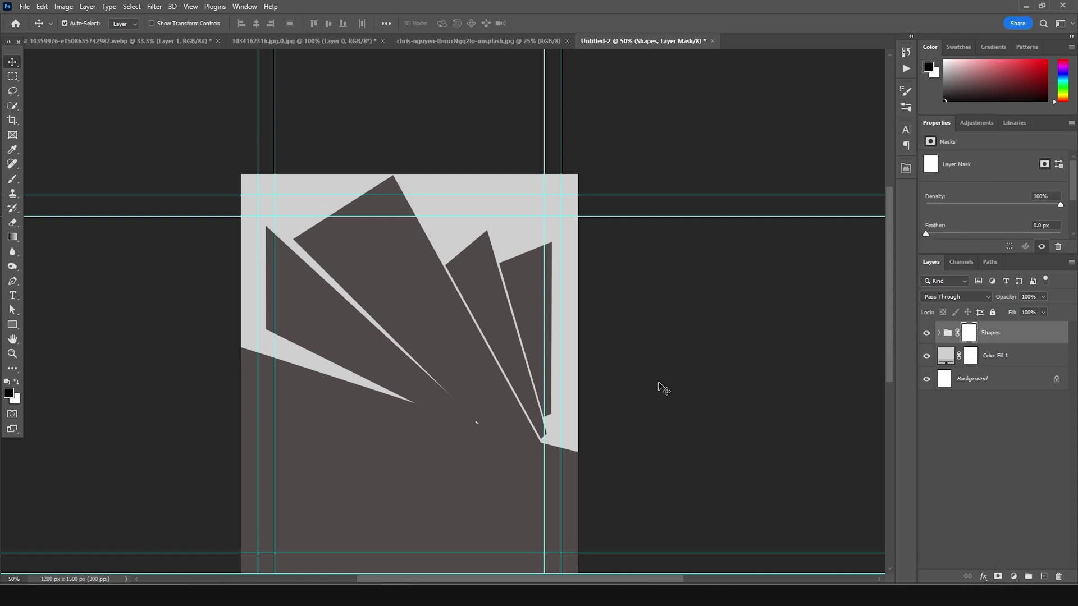
Step: Set up the Brush tool with the Powder Explosion 007 brush at 1824 px
key("b")
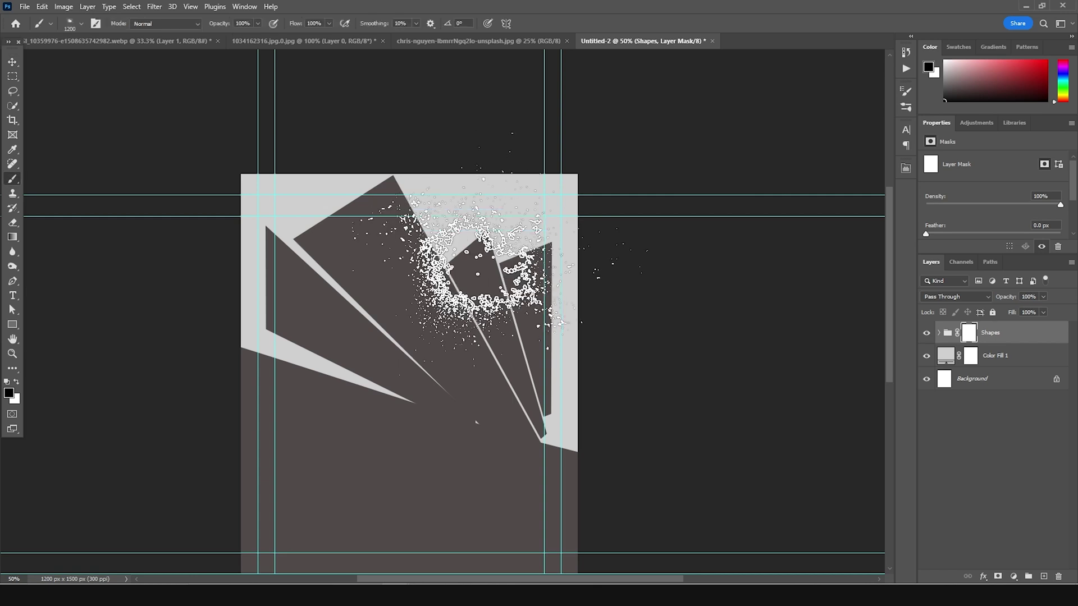
left_click(79, 24)
double_click(123, 319)
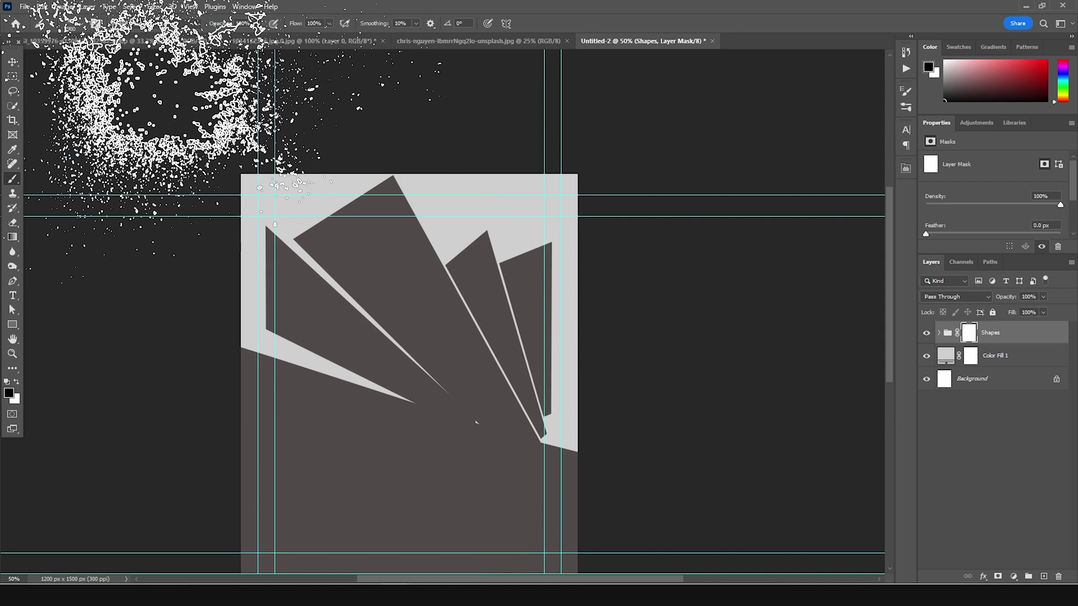
left_click(81, 25)
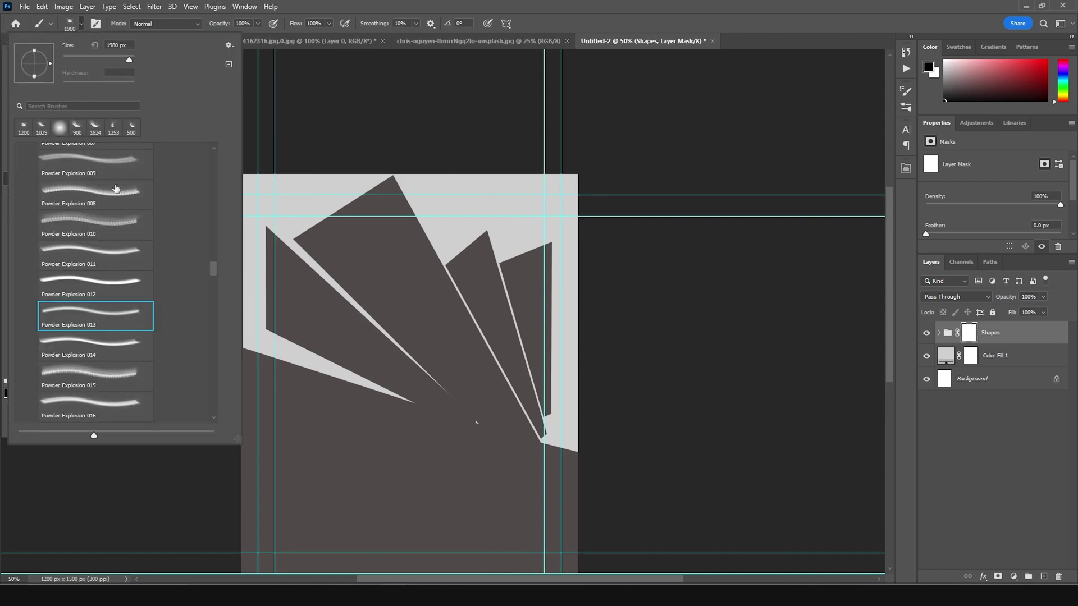
left_click(96, 127)
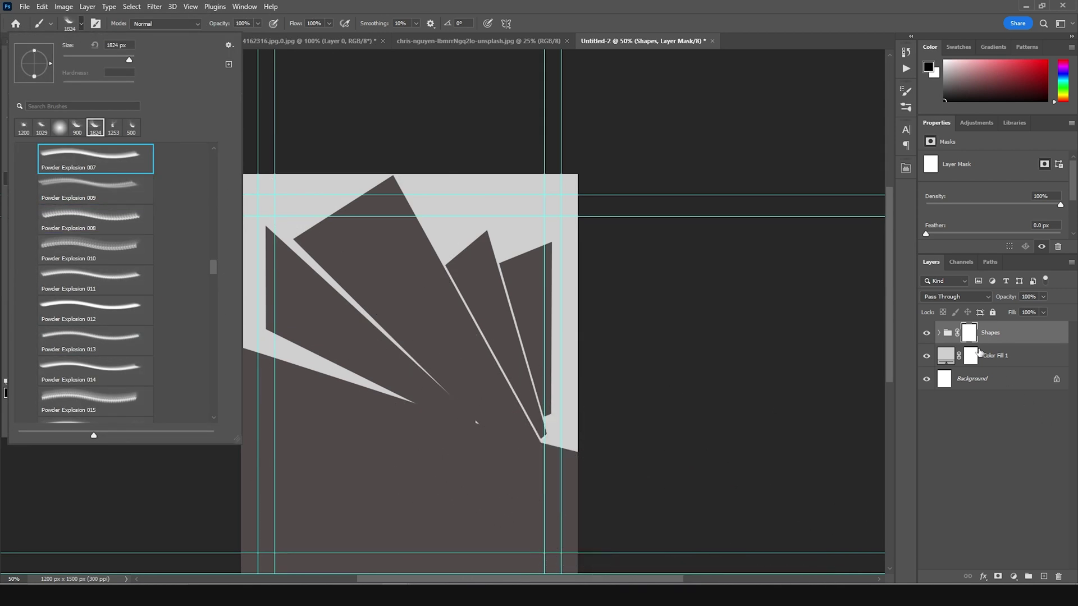
key("Return")
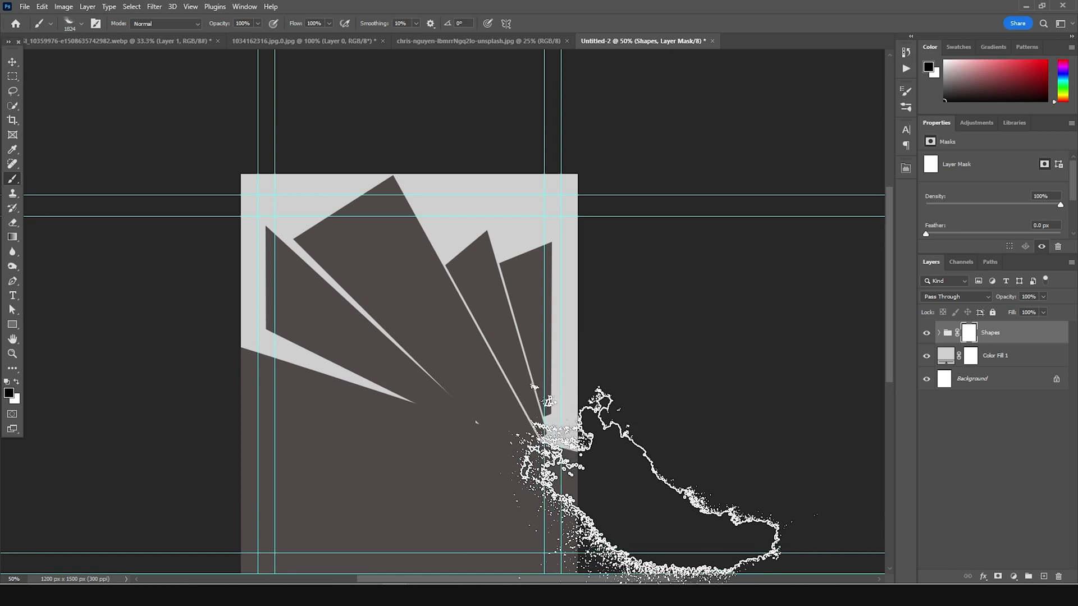
Step: Stamp black powder bursts on the Shapes mask where the rays converge near the canvas's right edge, varying the brush from 1824 px down to 1000 px
left_click(637, 477)
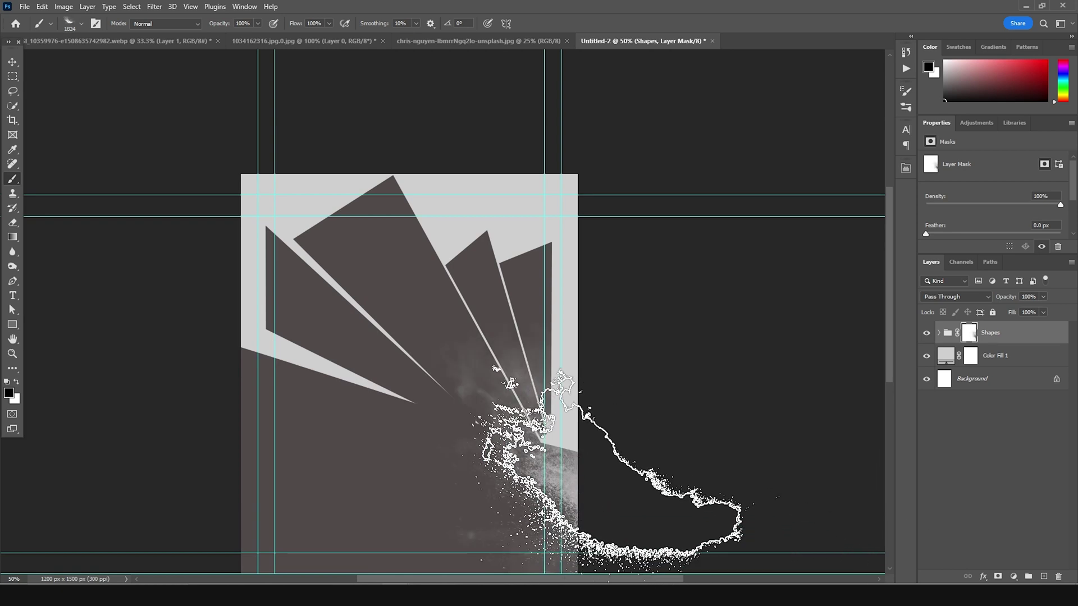
key("bracketleft")
key("bracketleft")
key("bracketleft")
key("bracketleft")
key("bracketleft")
key("bracketleft")
key("bracketleft")
key("bracketleft")
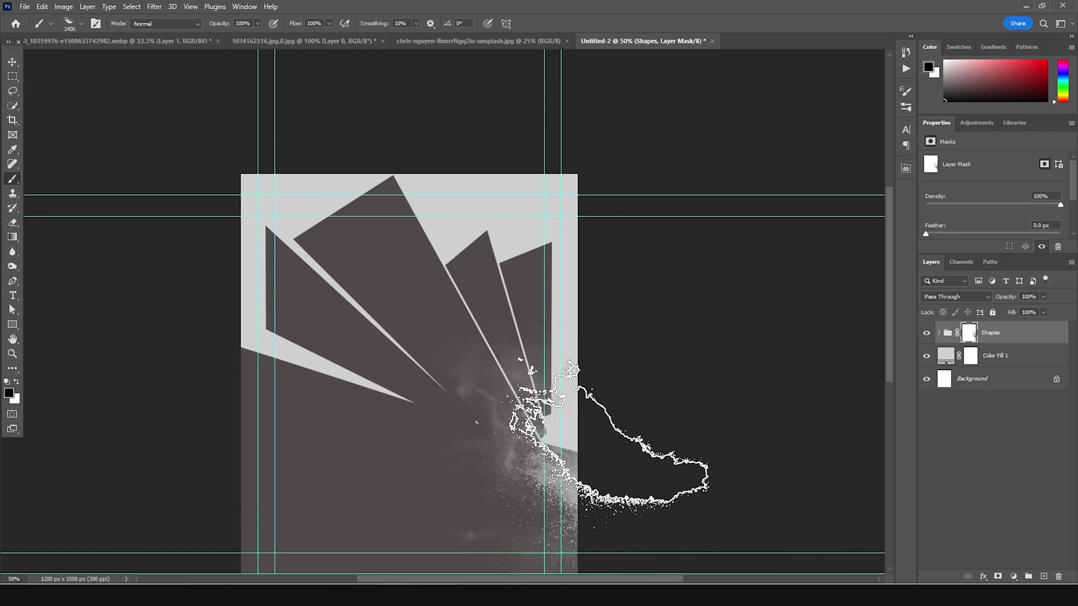
key("bracketright")
left_click(553, 443)
key("bracketright")
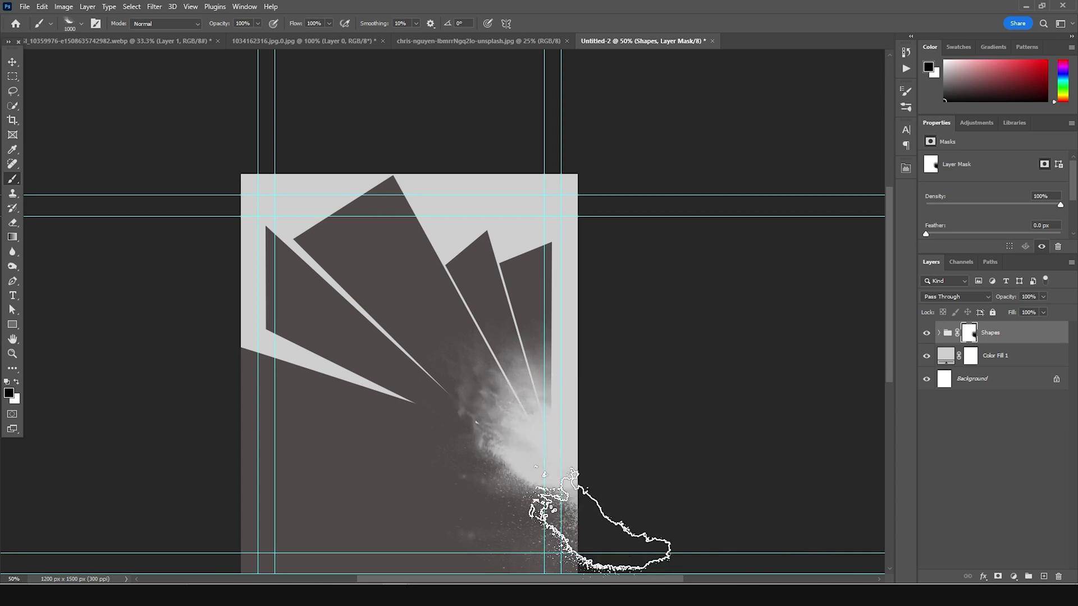
Step: Set the powder brush to a 43° angle and 1400 px, and extend the faded area of the rays toward the lower left
left_click(81, 23)
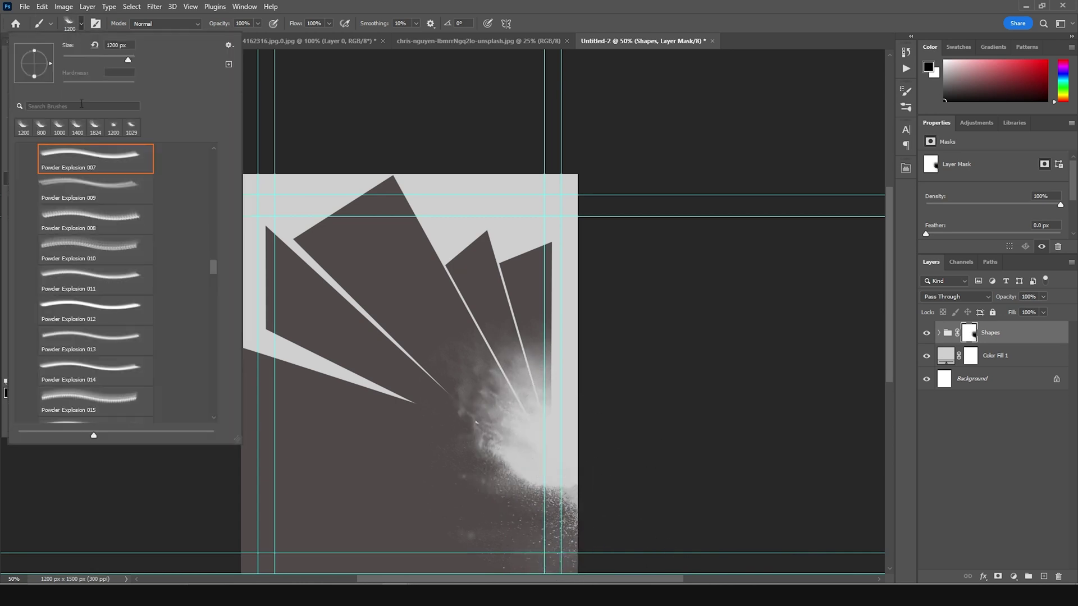
left_click_drag(51, 61, 47, 51)
key("Return")
key("bracketright")
key("bracketright")
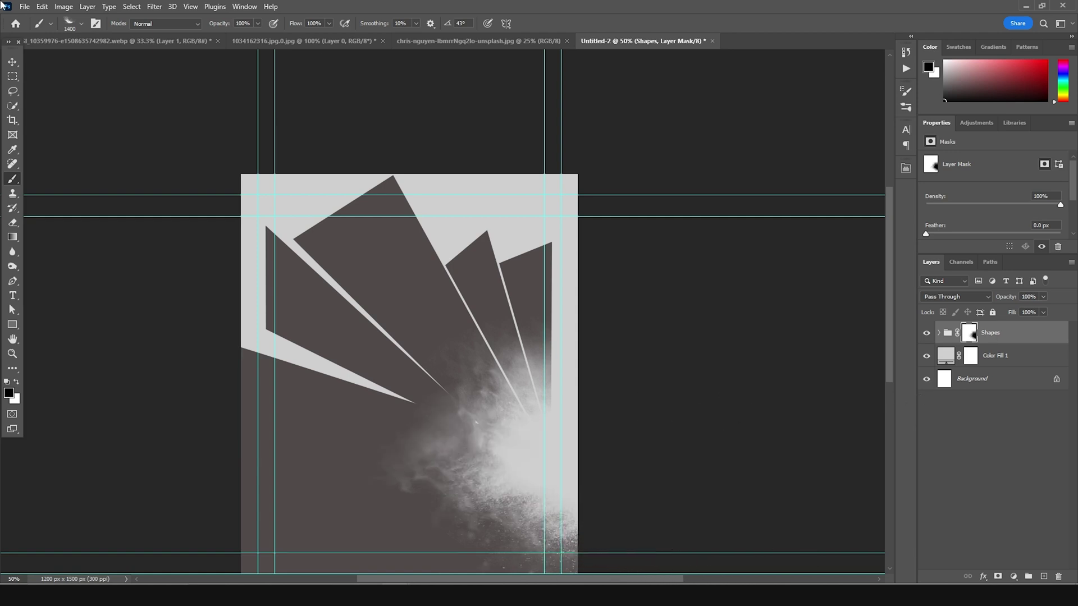
Step: Set the powder brush angle to -16° and fade the rays a little more near their convergence point
left_click(80, 24)
left_click_drag(52, 66, 53, 69)
key("Return")
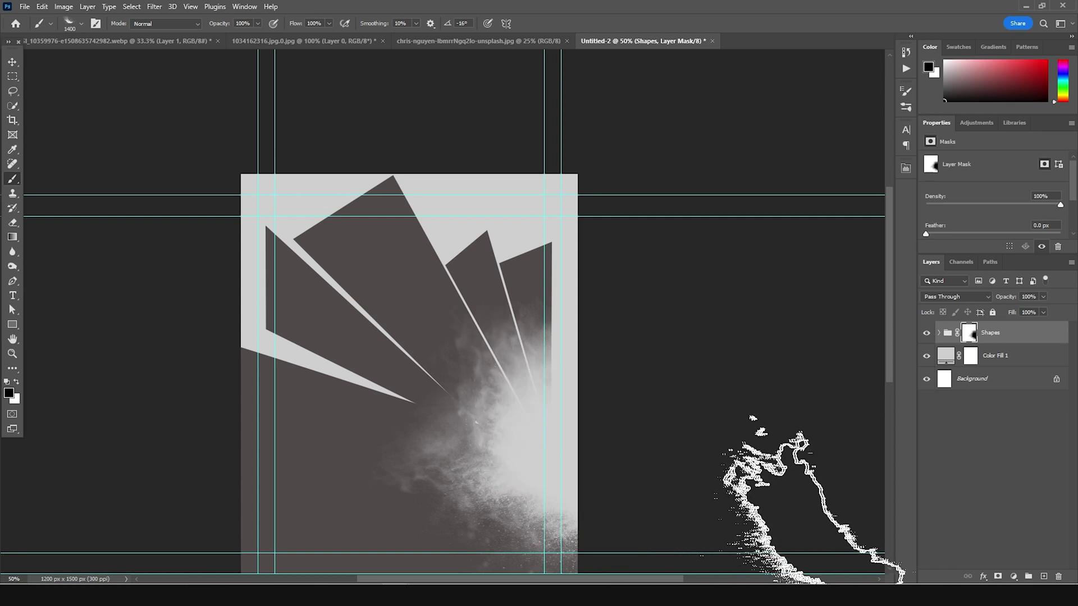
Step: Copy the football player cutout from 1034162316.jpg.0.jpg into Untitled-2 above the Shapes group and clip it to that group
left_click(12, 62)
left_click(280, 42)
left_click_drag(478, 189, 463, 301)
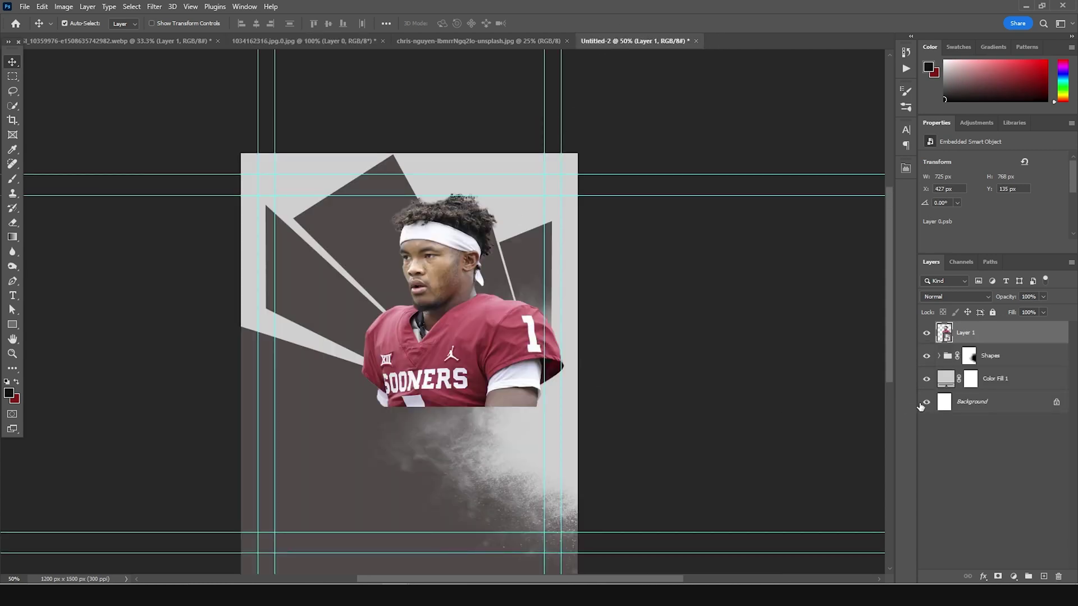
right_click(1007, 345)
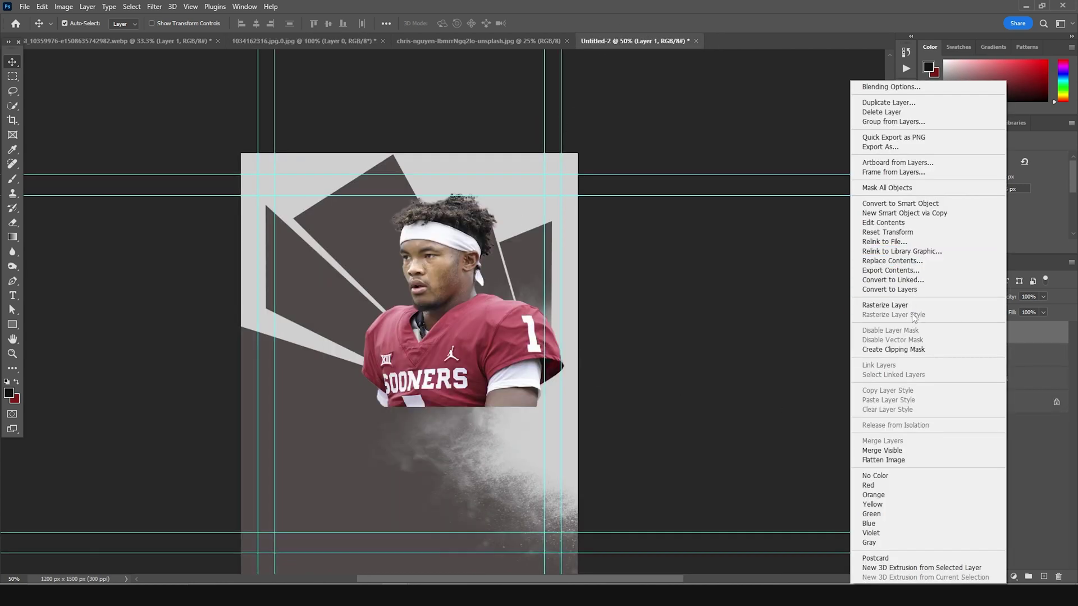
left_click(913, 349)
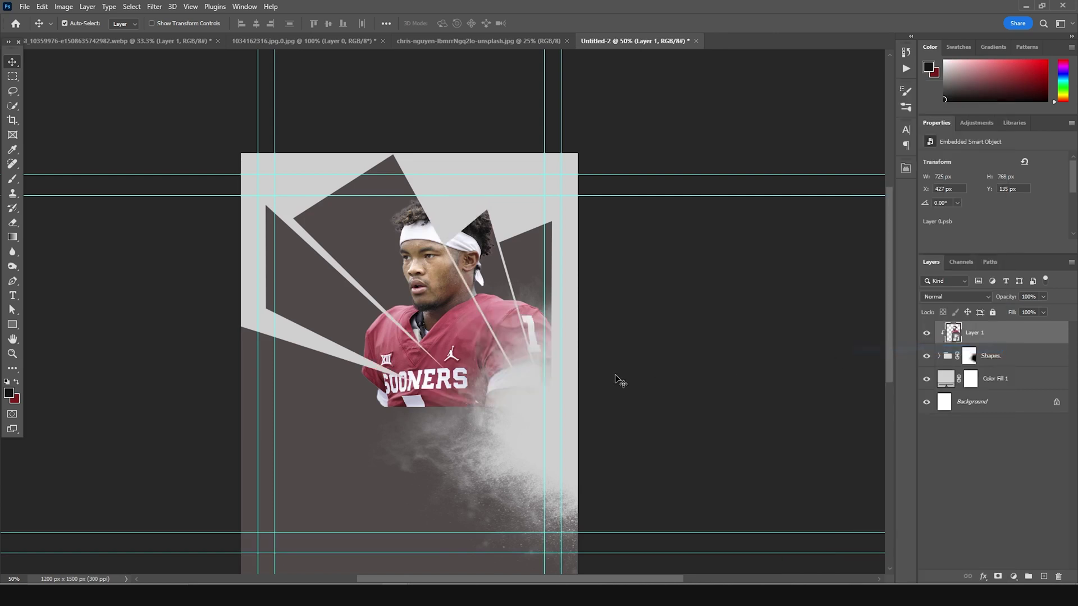
Step: Scale the clipped player to about 43.6% and position him so his head and jersey fill the rays
key("ctrl+t")
left_click_drag(563, 413, 639, 477)
left_click_drag(554, 371, 539, 433)
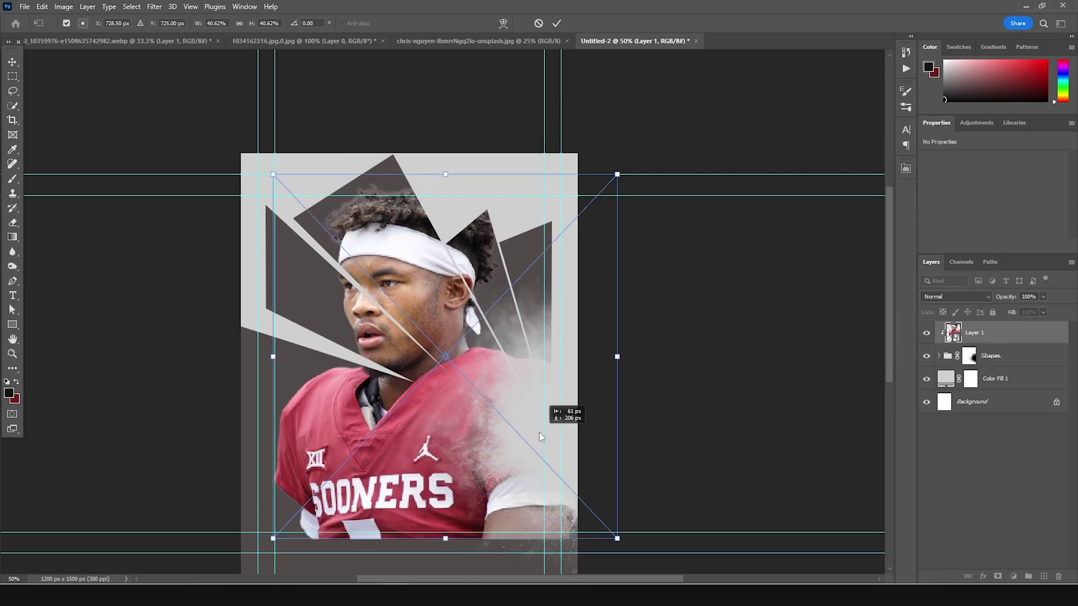
left_click_drag(620, 168, 631, 161)
mouse_move(500, 274)
left_mouse_down()
mouse_move(517, 274)
mouse_move(506, 288)
left_mouse_up()
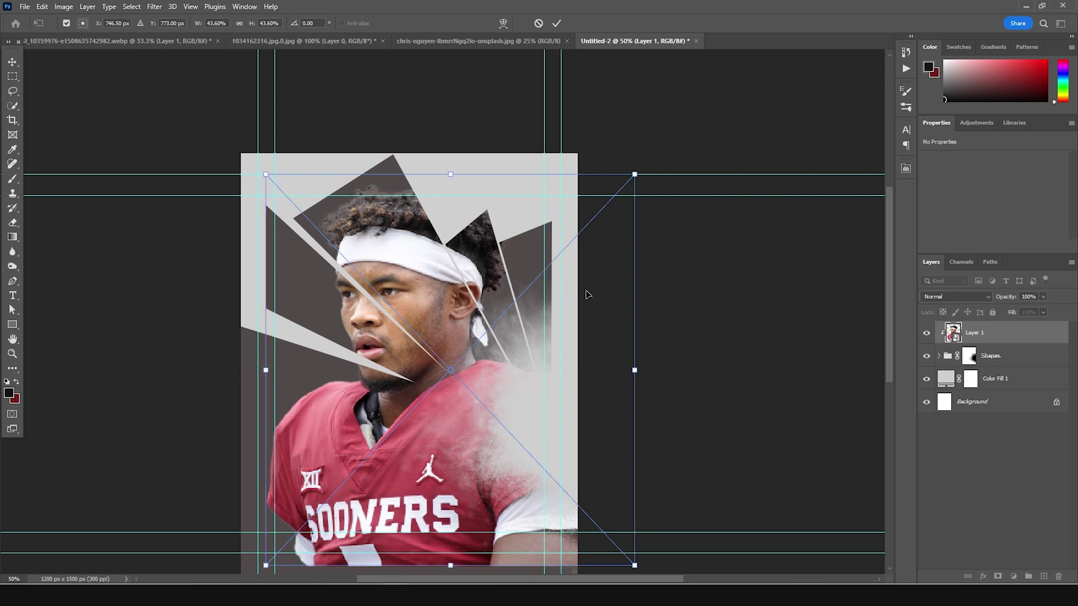
key("Return")
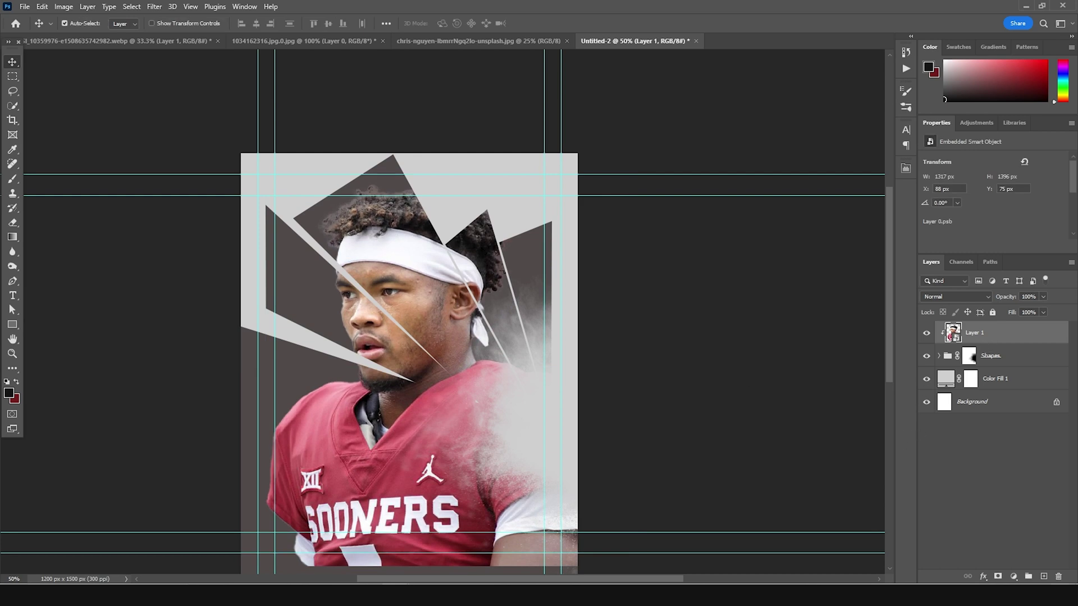
Step: Add a new empty layer above the player layer
left_click(1044, 576)
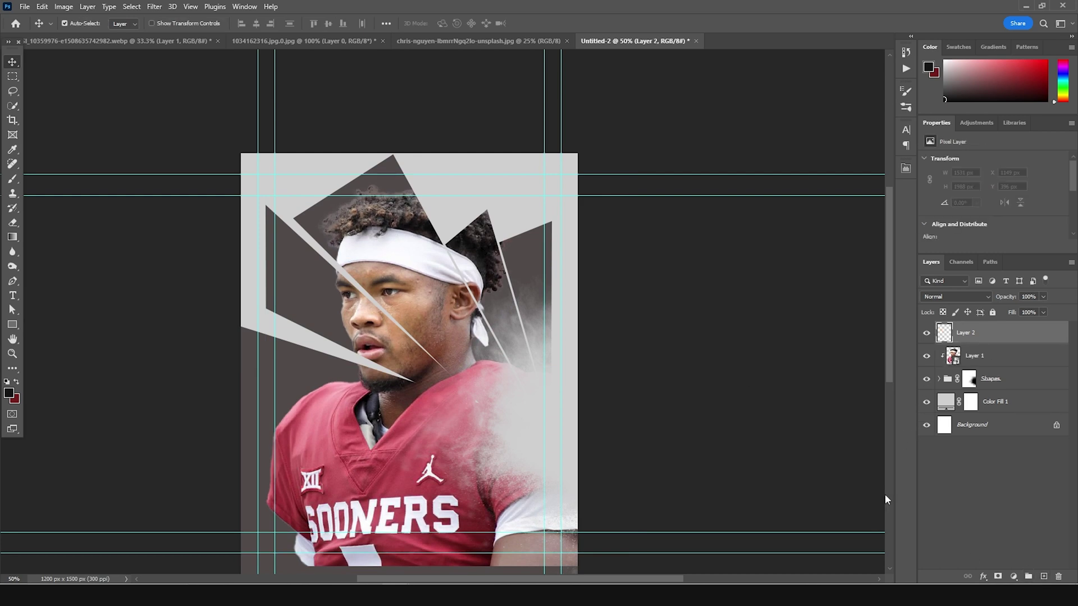
Step: Clip the new empty layer to the Shapes group above the player layer
right_click(1002, 342)
left_click(954, 324)
scroll(395, 467, "down", 2)
scroll(396, 467, "down", 1)
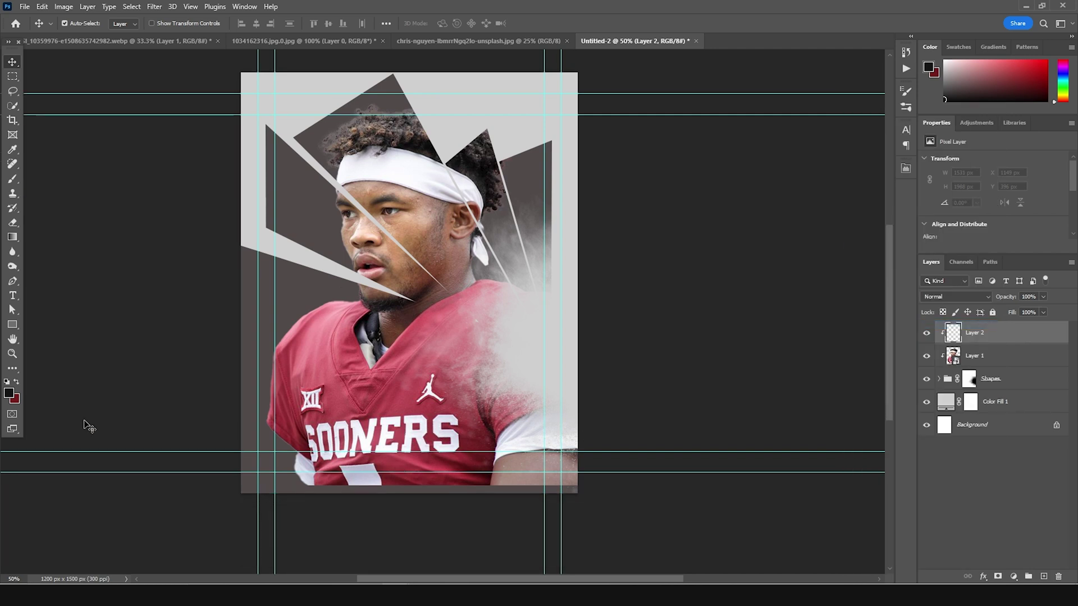
Step: Sample the dark grey of the rays as foreground colour and brush it as powder over the player's lower jersey on the clipped empty layer
key("i")
left_click(8, 394)
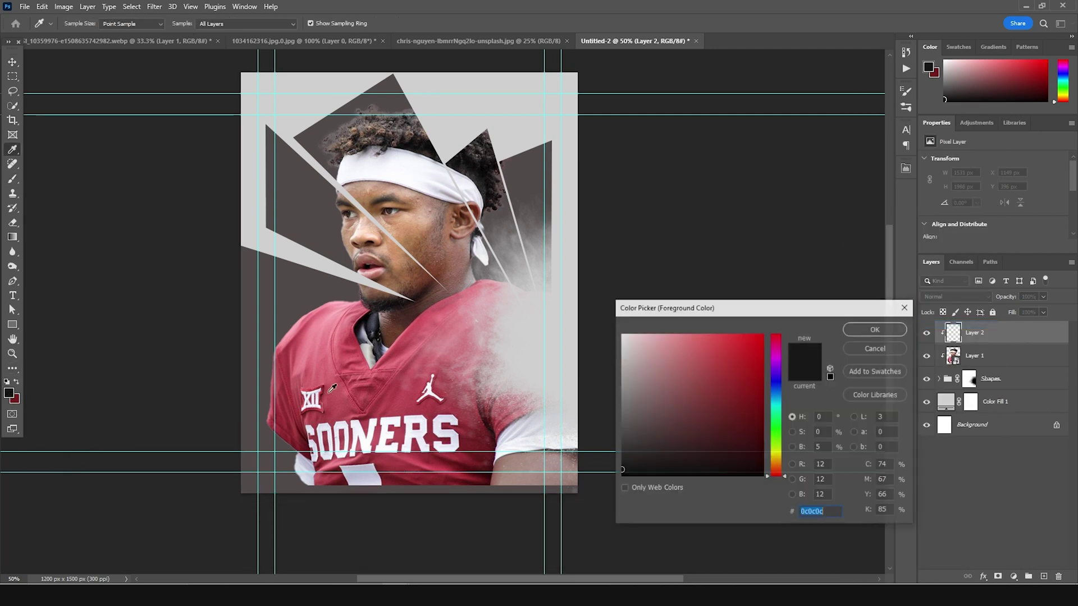
left_click(300, 294)
left_click(875, 329)
key("b")
mouse_move(505, 550)
left_mouse_down()
mouse_move(562, 522)
mouse_move(595, 483)
mouse_move(511, 464)
mouse_move(450, 472)
mouse_move(323, 451)
mouse_move(384, 534)
mouse_move(314, 443)
mouse_move(418, 471)
mouse_move(380, 428)
mouse_move(493, 487)
mouse_move(541, 486)
mouse_move(583, 446)
mouse_move(337, 430)
mouse_move(277, 409)
mouse_move(577, 494)
mouse_move(624, 467)
mouse_move(410, 483)
mouse_move(463, 502)
mouse_move(583, 495)
mouse_move(286, 474)
left_mouse_up()
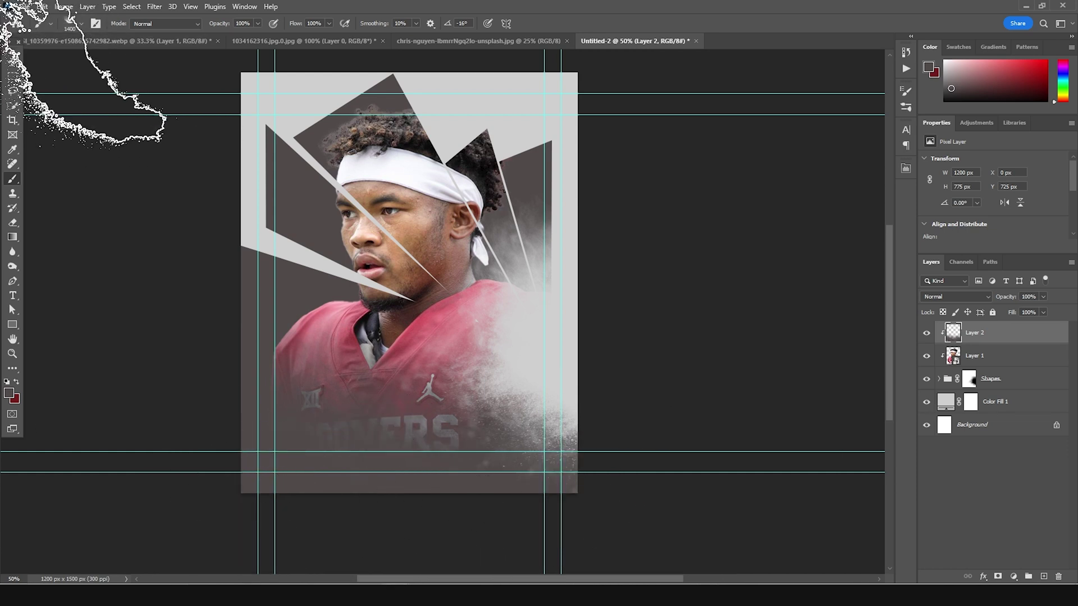
Step: Copy the cloudy sky photo from its open Unsplash document into Untitled-2 and centre it over the canvas
key("v")
left_click(269, 35)
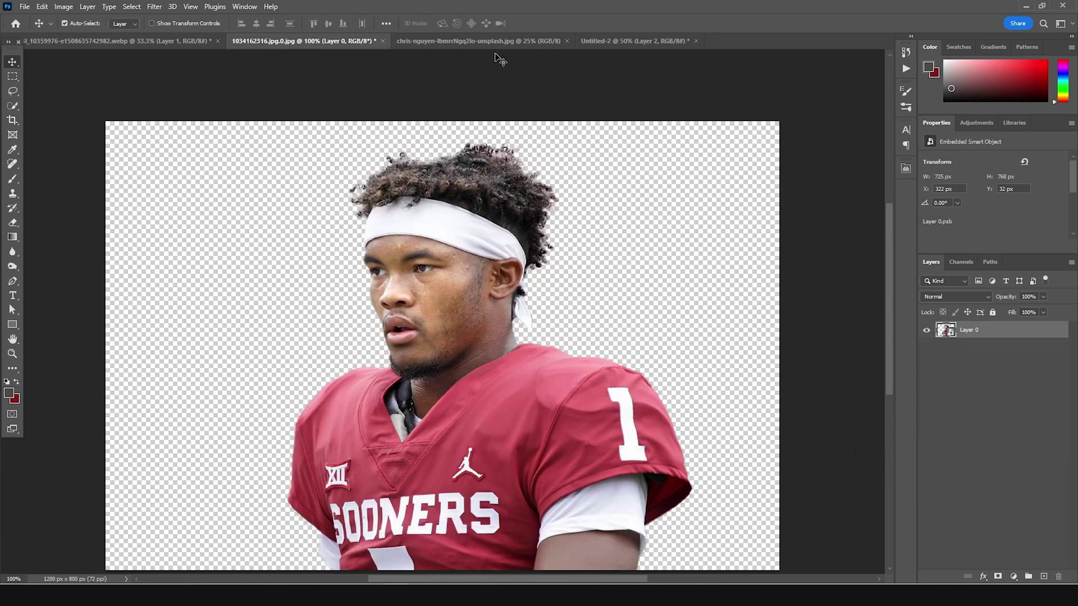
left_click(127, 40)
left_click(472, 41)
left_click_drag(426, 122, 596, 43)
left_click_drag(425, 252, 424, 253)
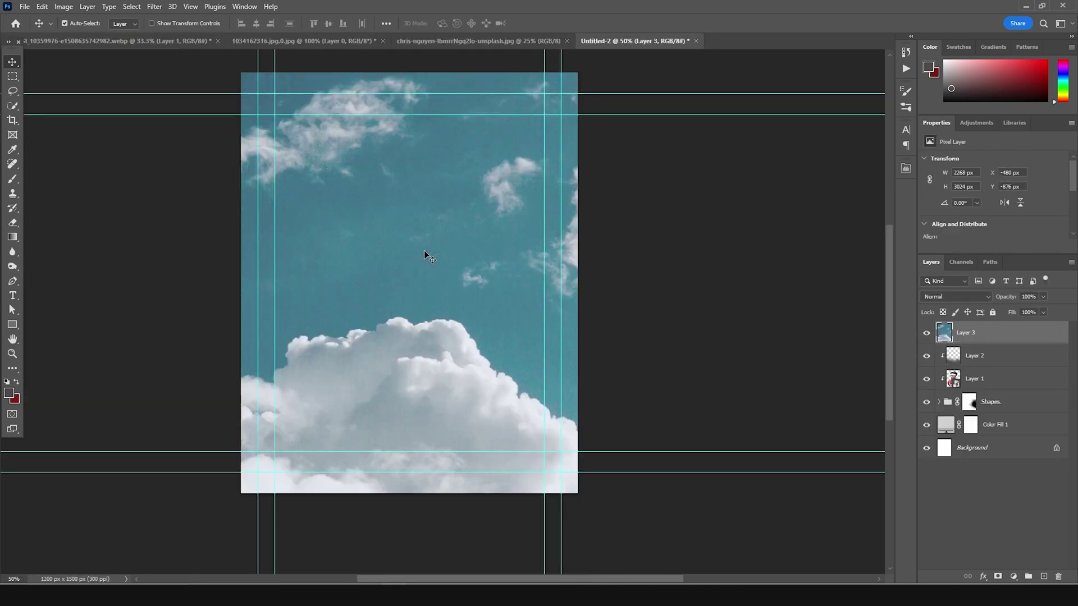
Step: Move the sky layer directly above the Shapes group, beneath the player layer, and clip it to that group
left_click_drag(947, 348, 959, 389)
right_click(1016, 381)
left_click(1035, 512)
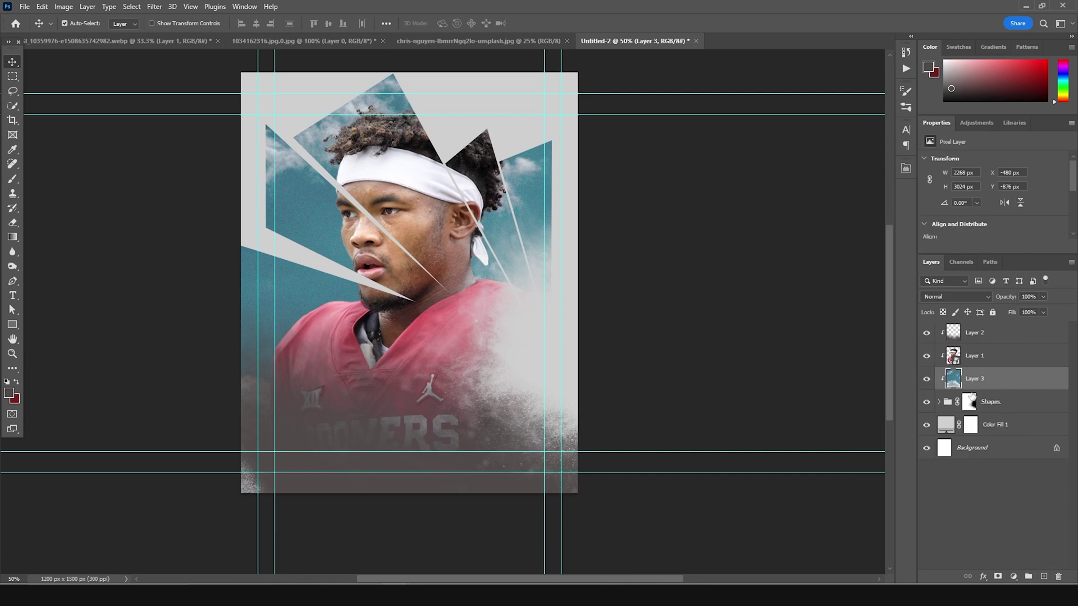
Step: Scale the sky layer down to 1496 x 1996 px and shift it so the clouds sit behind the player's shoulders
key("ctrl+t")
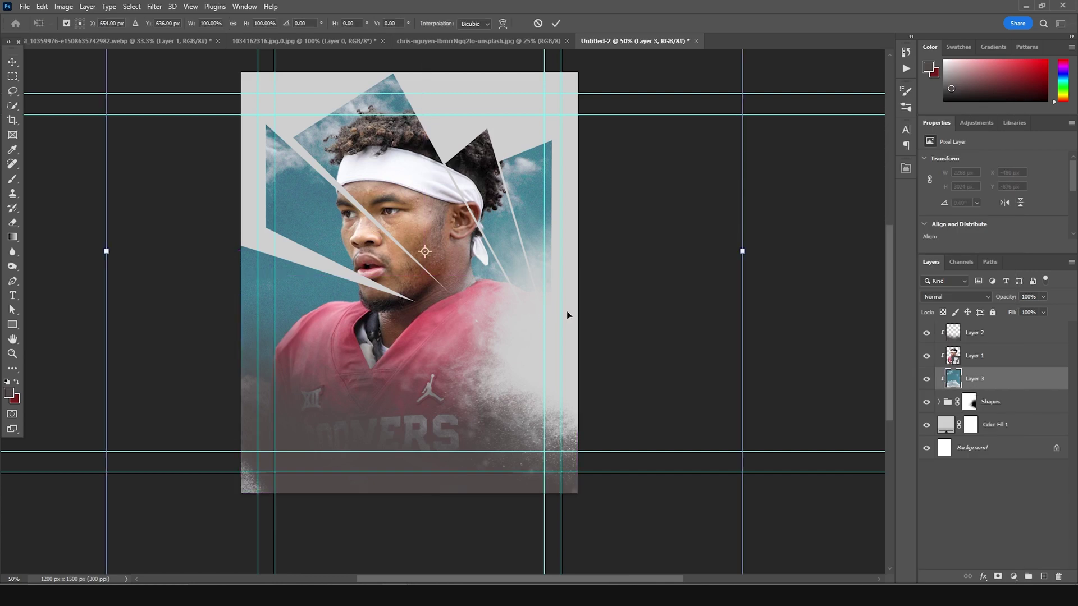
key("ctrl+minus")
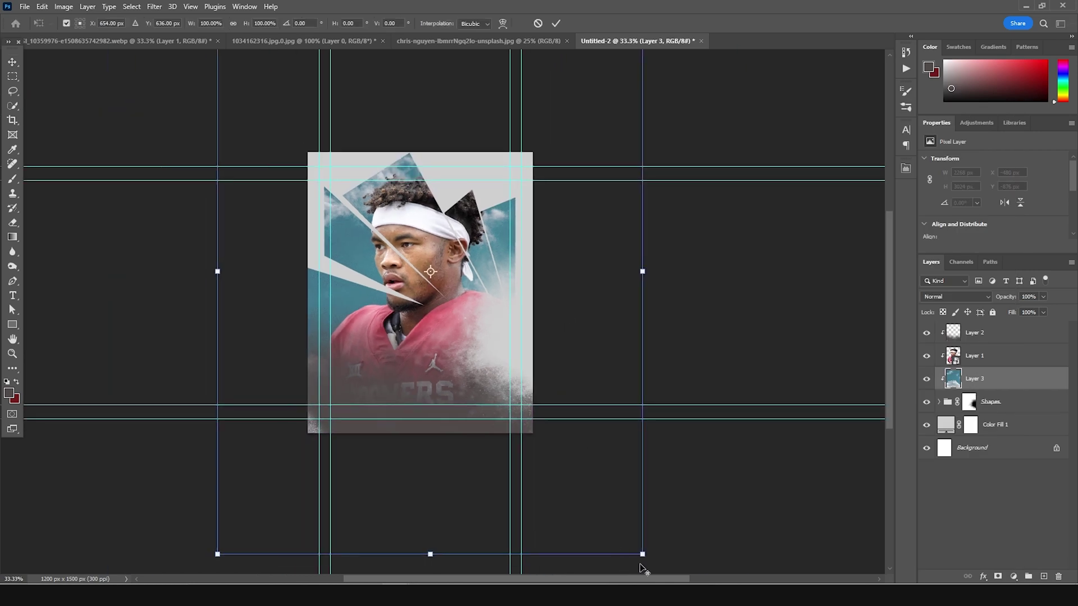
left_click_drag(640, 552, 571, 457)
left_click_drag(443, 271, 444, 301)
key("Return")
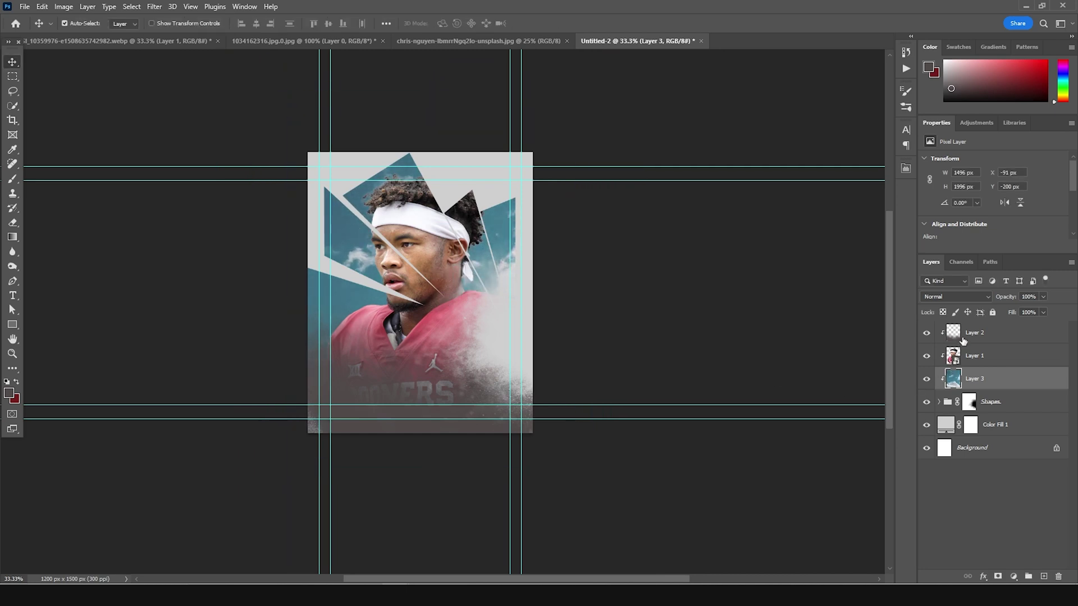
Step: Lower the opacity of the grey powder layer, Layer 2, to 47%
left_click(954, 334)
left_click(1042, 297)
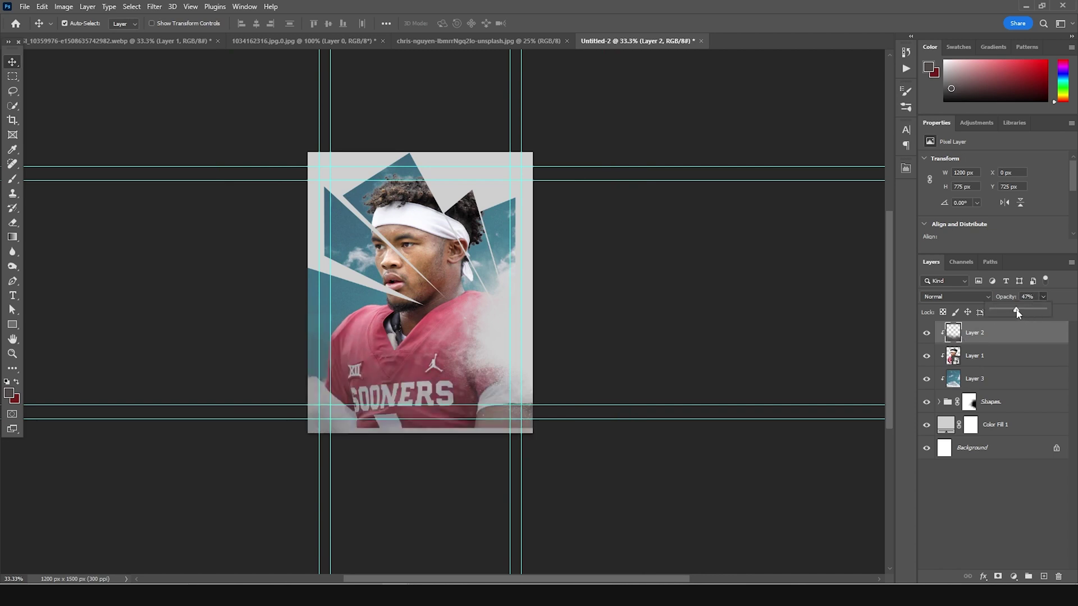
Step: Add a layer mask to the large player and fade his lower jersey into the clouds with a black 1700 px powder brush
left_click(975, 357)
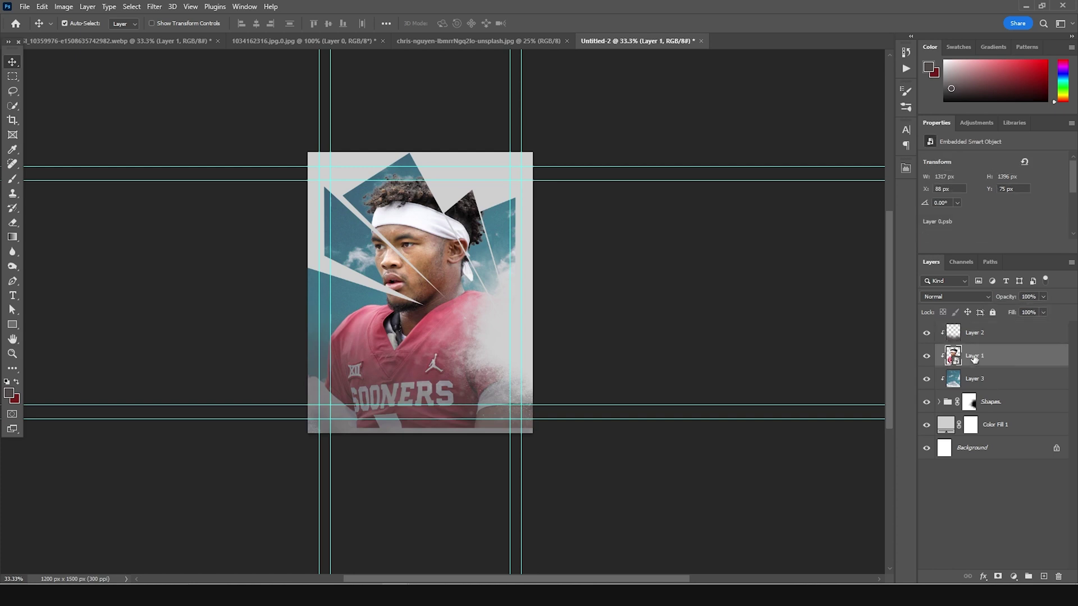
left_click(997, 577)
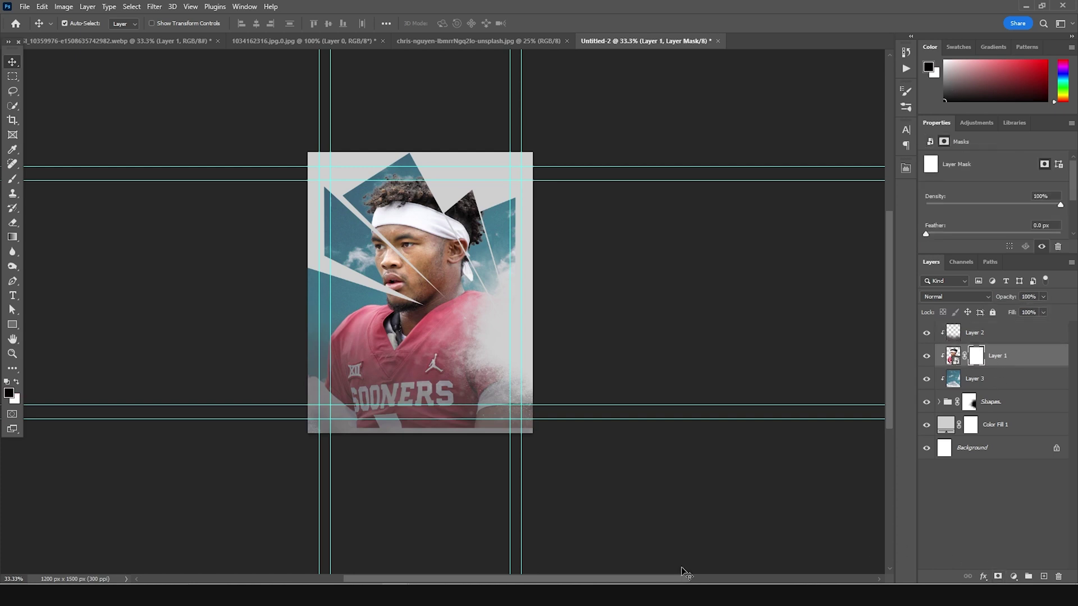
key("d")
key("b")
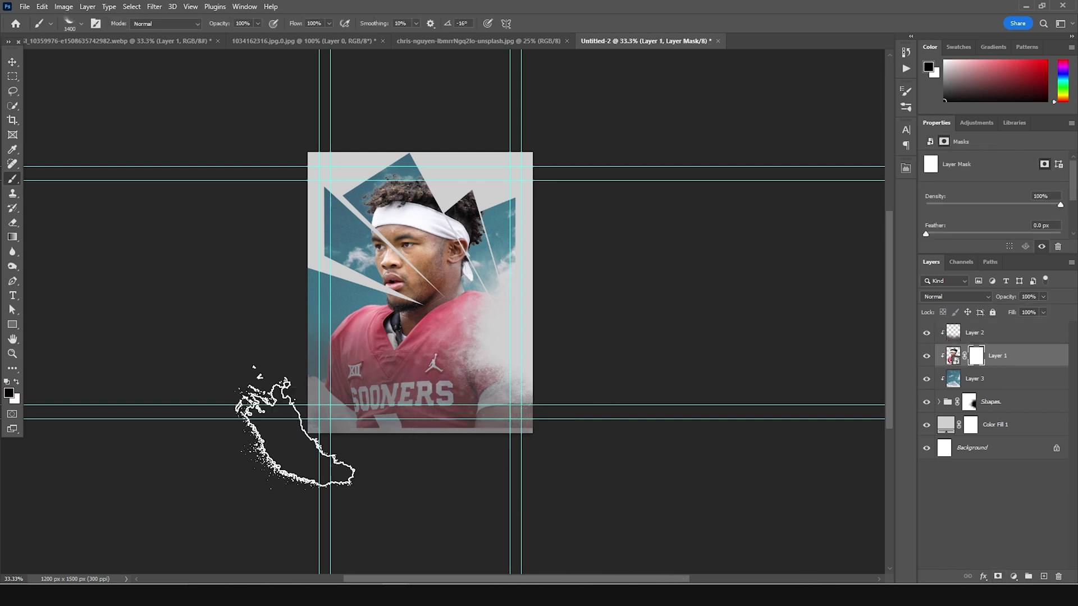
key("bracketright")
key("bracketright")
key("bracketright")
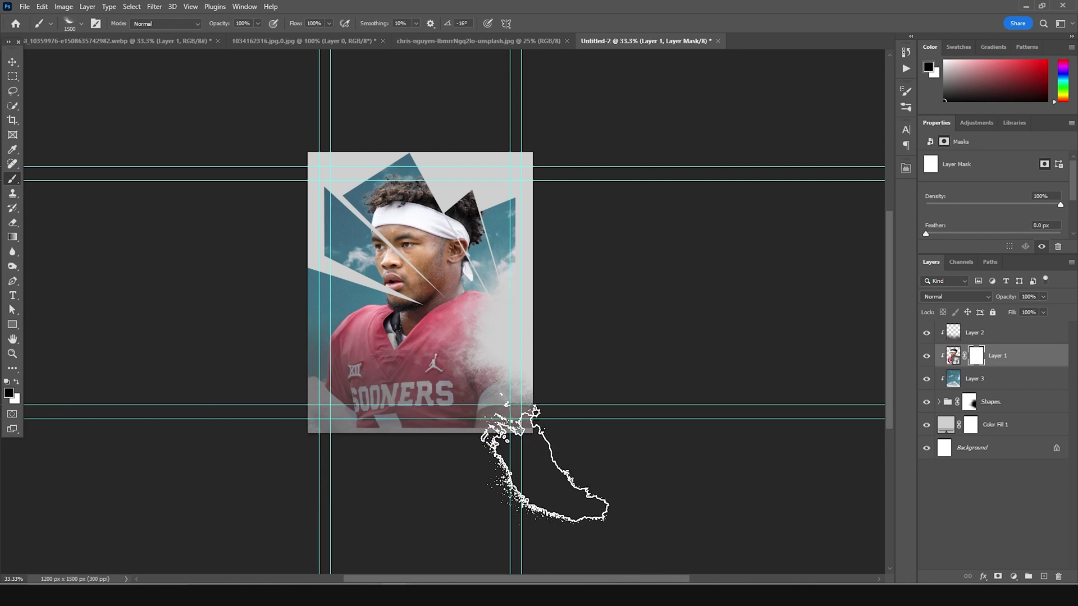
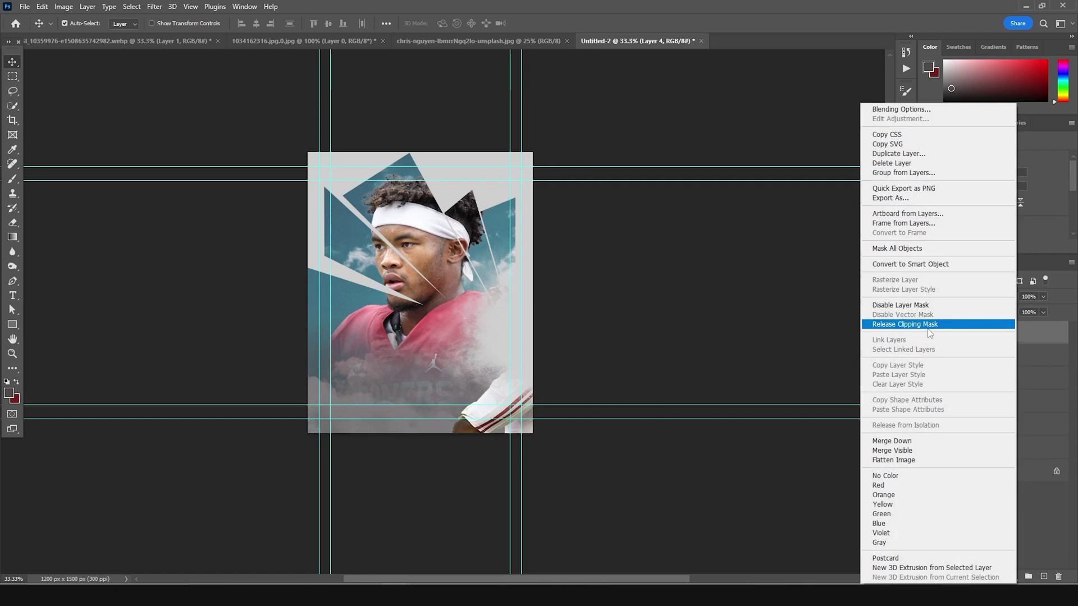
Step: Unclip the running player's layer and transform him to about 43.3% with a rotation of about 2.3° at the canvas's lower right
left_click(929, 329)
key("ctrl+t")
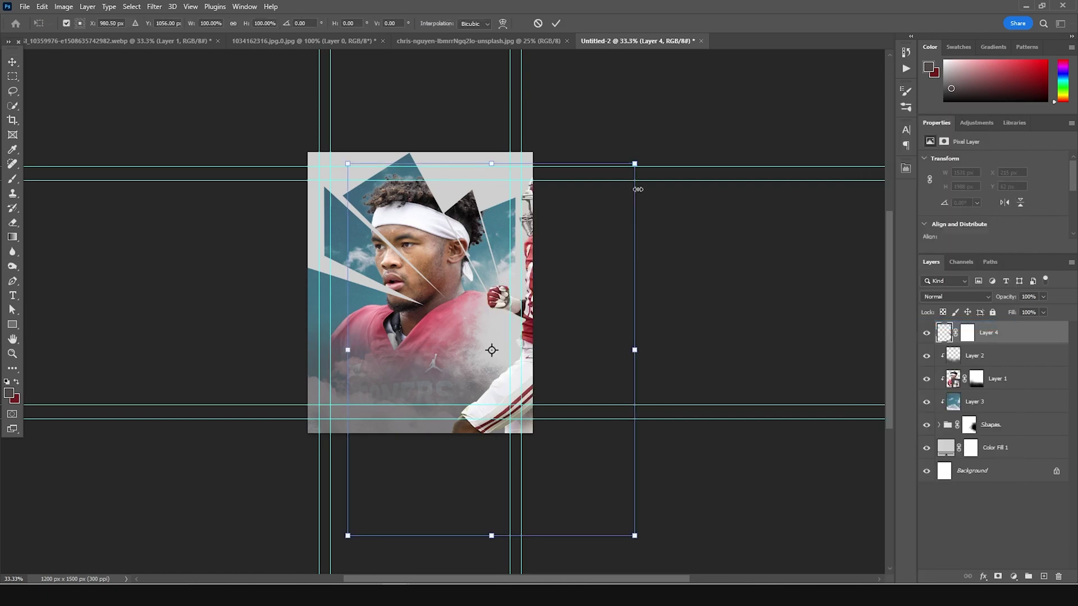
left_click_drag(635, 163, 608, 203)
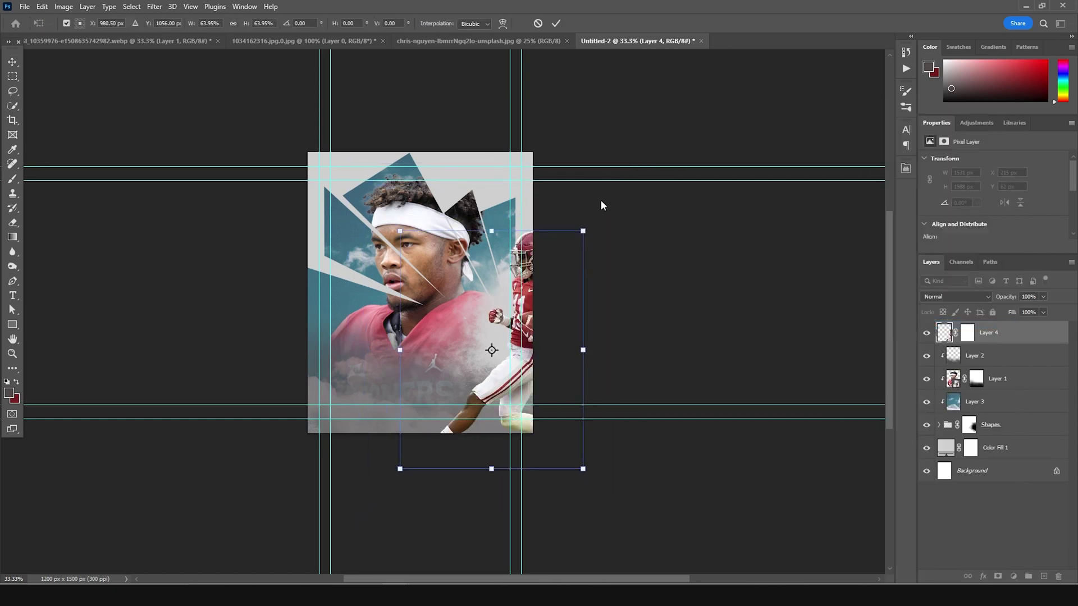
left_click_drag(522, 319, 483, 328)
left_click_drag(540, 239, 510, 275)
left_click_drag(510, 338, 535, 330)
left_click_drag(559, 259, 551, 295)
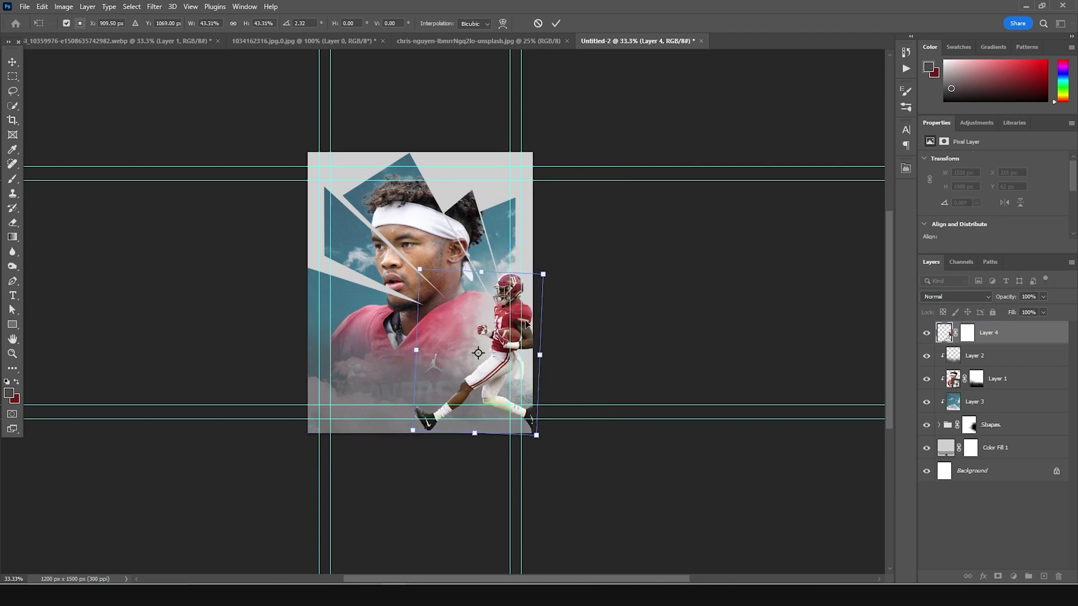
left_click_drag(547, 274, 543, 275)
left_click_drag(508, 306, 506, 309)
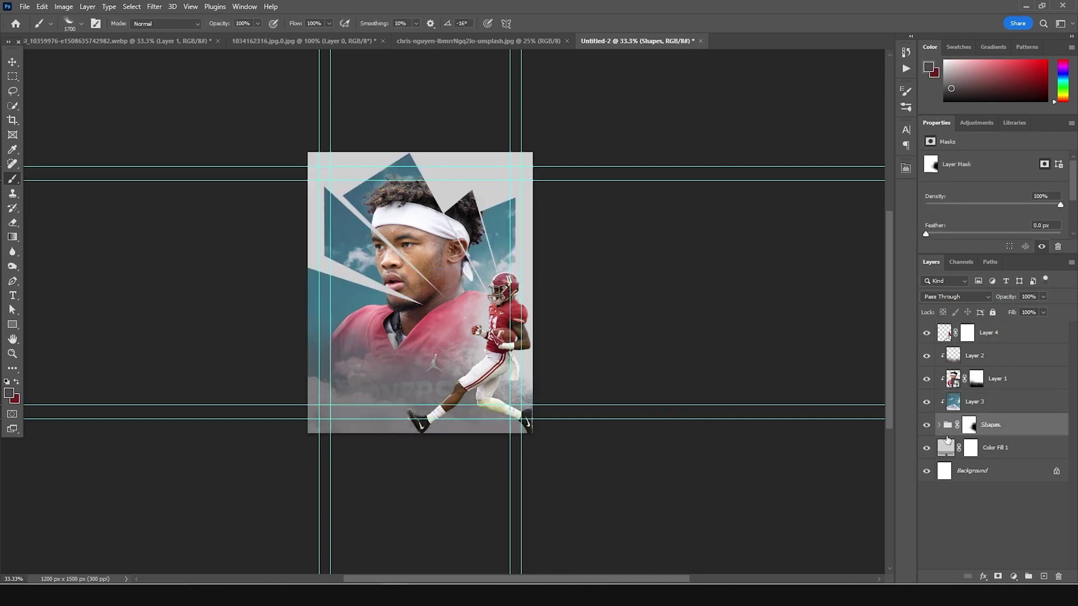
Step: On the Shapes group's mask, reduce the powder brush to 700 px and fade the rays around the running player's helmet
left_click(970, 426)
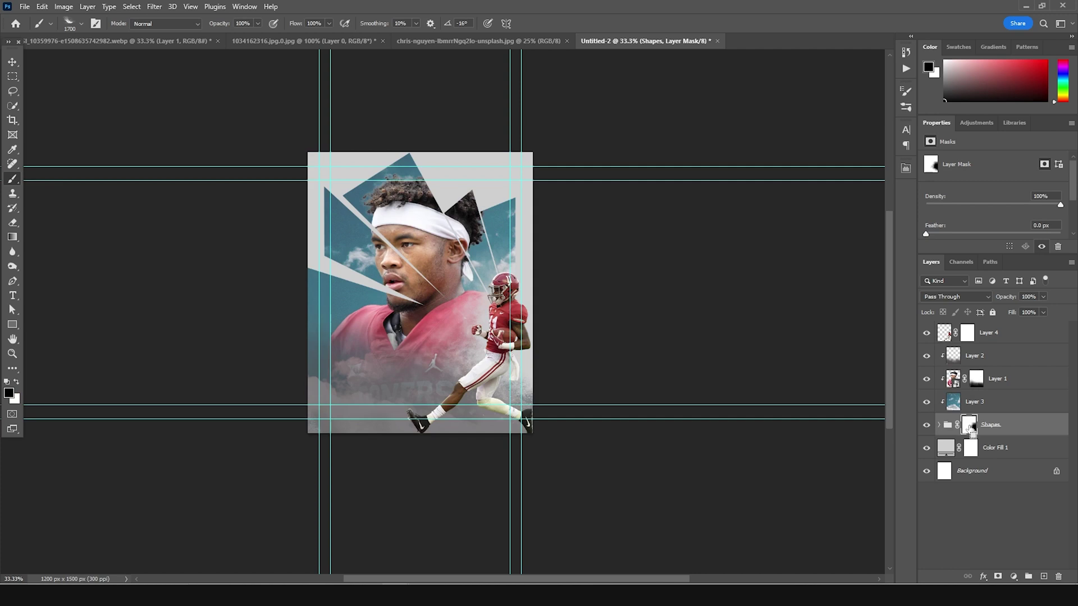
key("ctrl+plus")
key("ctrl+plus")
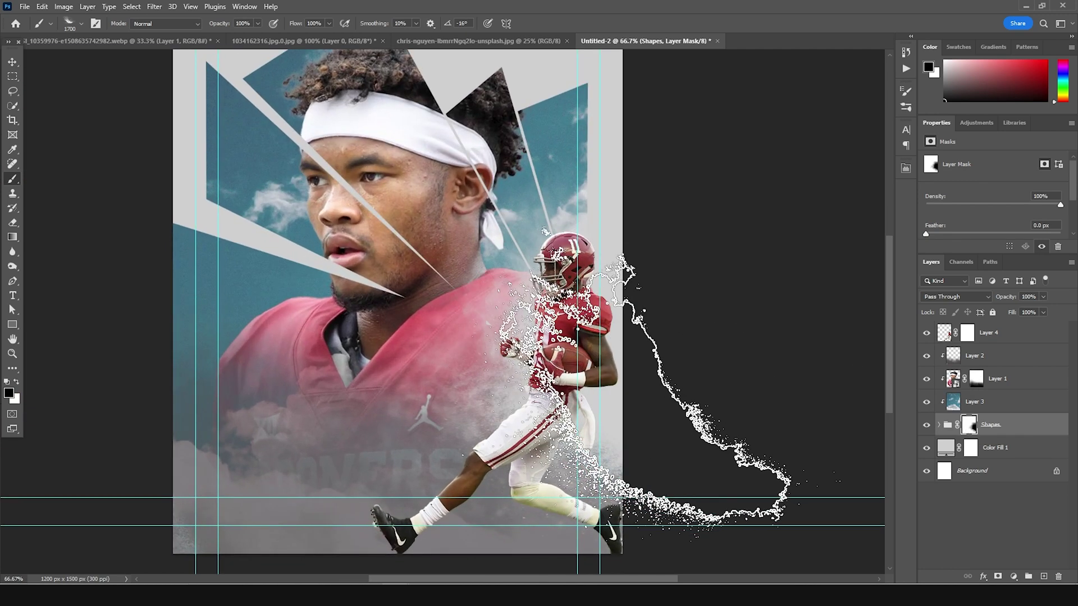
key("bracketleft")
key("bracketleft")
key("bracketleft")
key("bracketleft")
key("bracketleft")
key("bracketleft")
key("bracketleft")
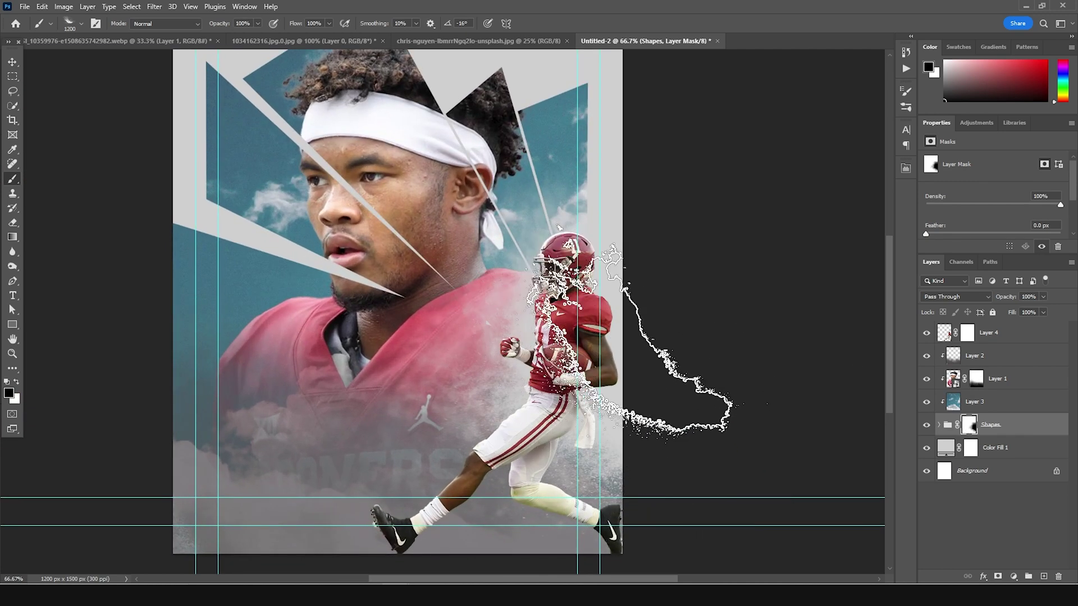
key("bracketleft")
key("bracketleft")
key("bracketleft")
key("bracketleft")
key("bracketleft")
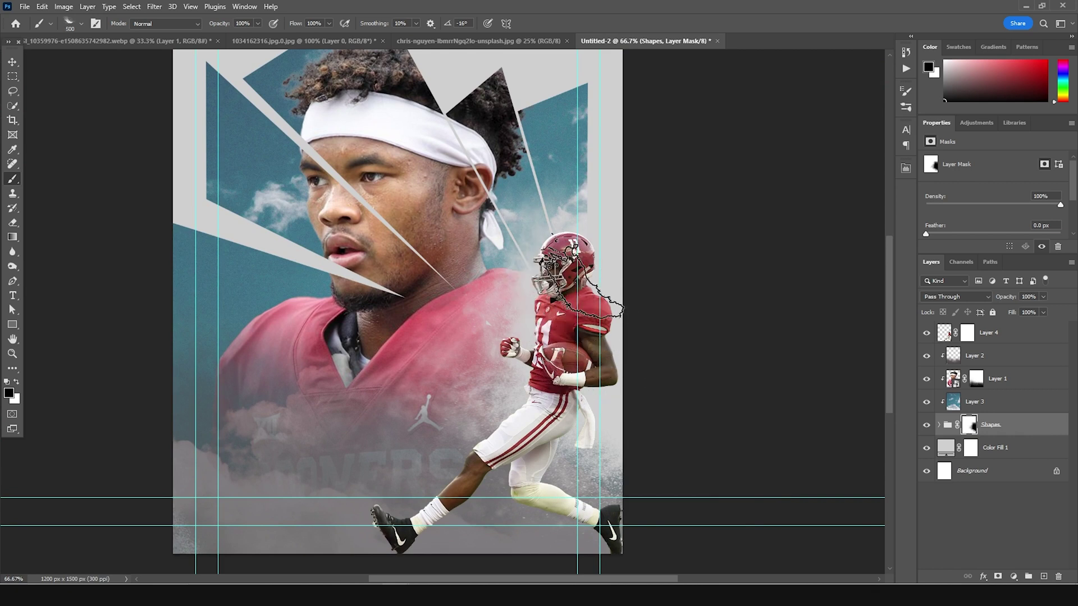
key("bracketright")
key("bracketright")
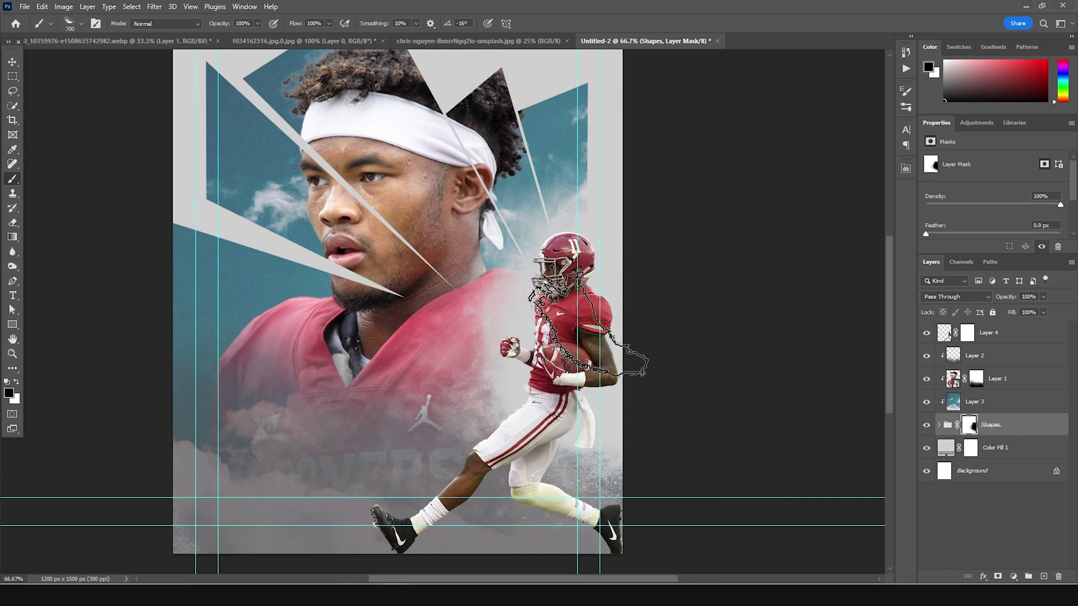
Step: Set the powder brush angle to 28°, fade the jersey beside the running player's legs, and enlarge the brush from 800 to 1000 px
left_click(81, 23)
left_click_drag(51, 77, 52, 55)
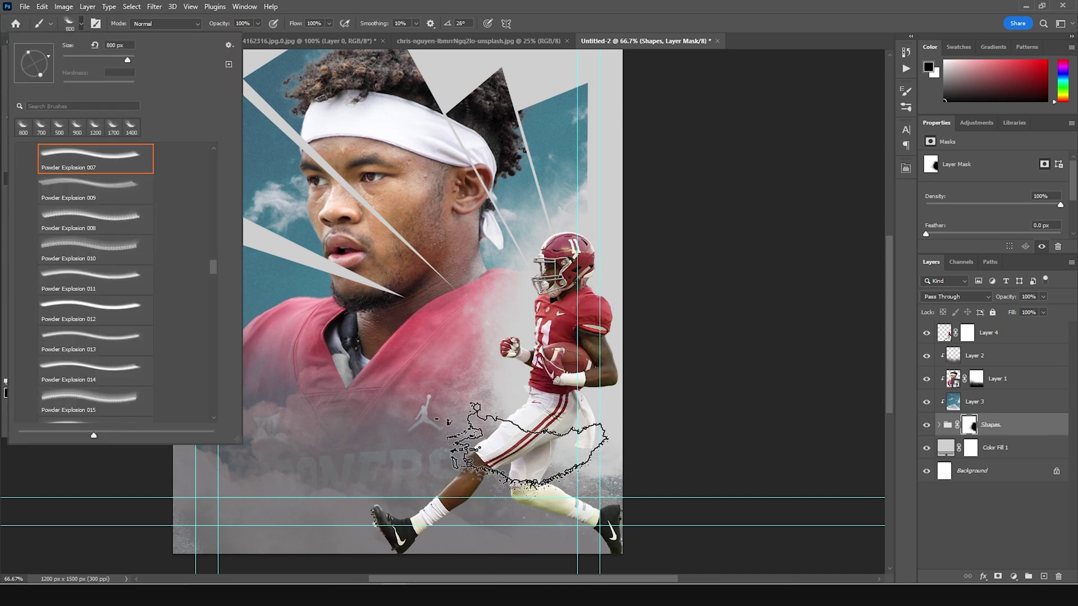
left_click(522, 413)
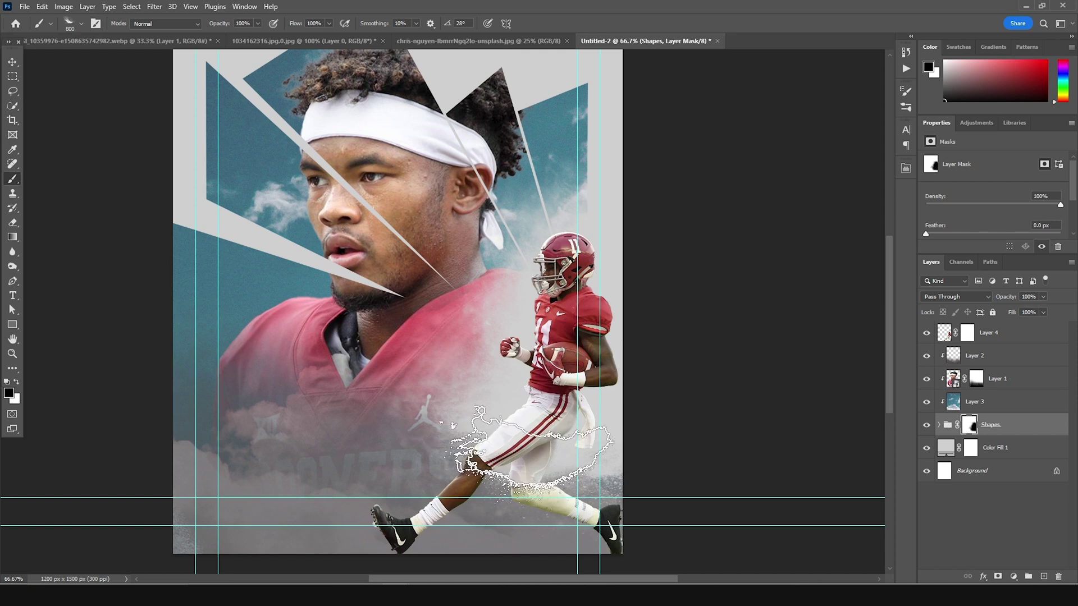
key("bracketright")
key("bracketright")
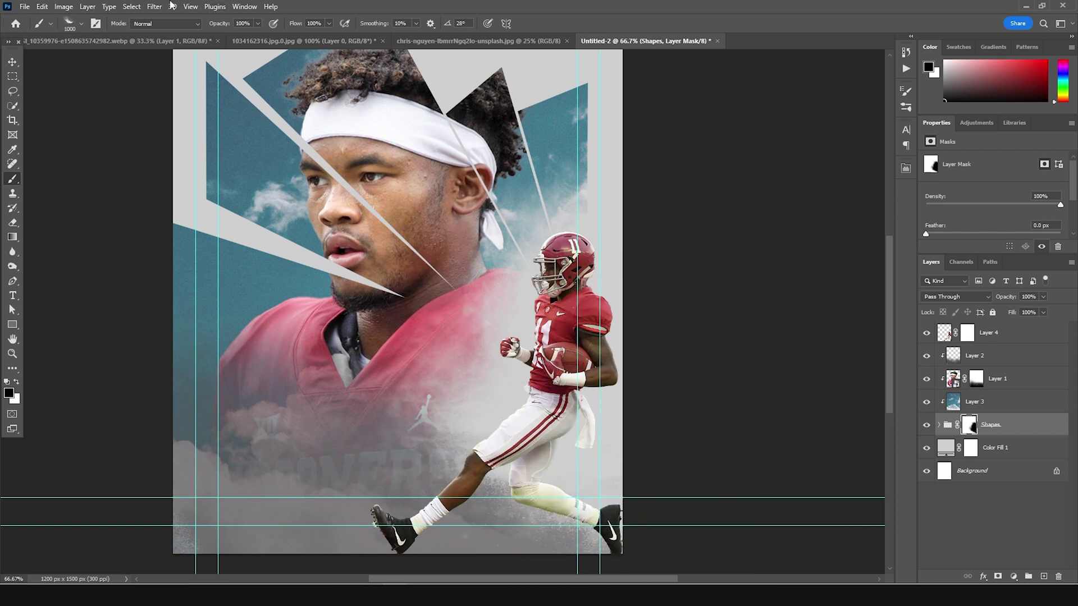
Step: Set the powder brush angle to -16° and dab the Shapes mask behind the running player's waist
left_click(81, 24)
left_click_drag(48, 61, 54, 70)
left_click(543, 403)
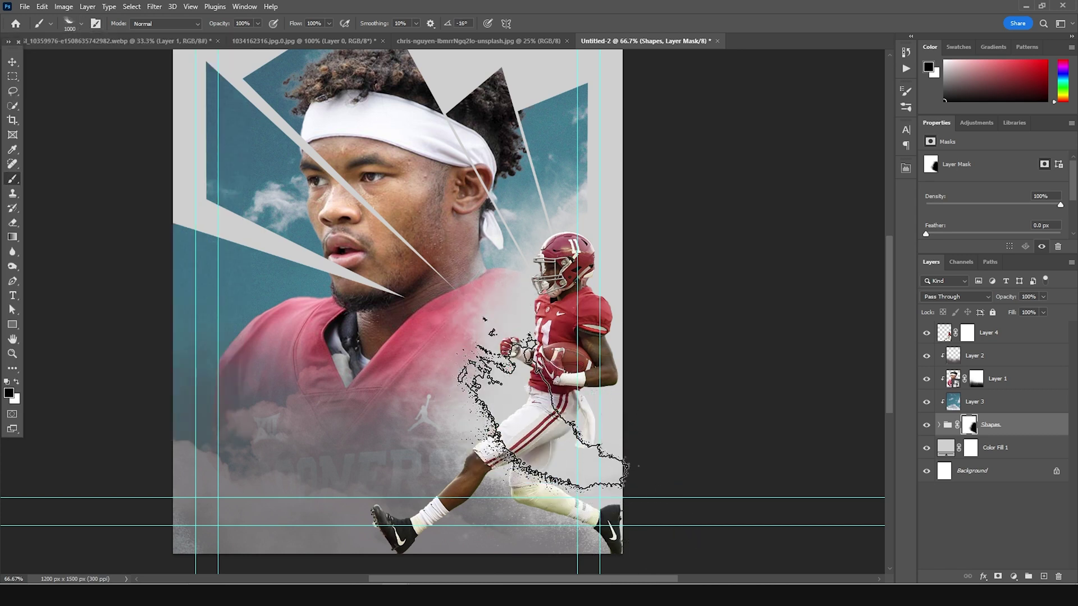
Step: Choose the Powder Explosion 008 brush for the Shapes group's mask and size it to 700 px
left_click(80, 26)
left_click(84, 214)
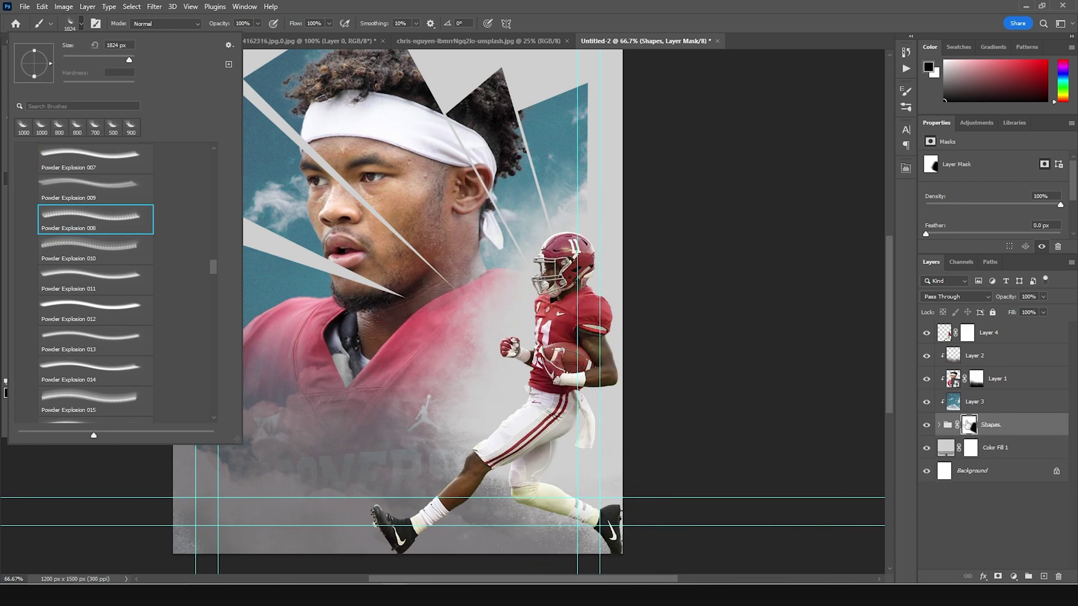
left_click(967, 425)
left_click(969, 425)
key("d")
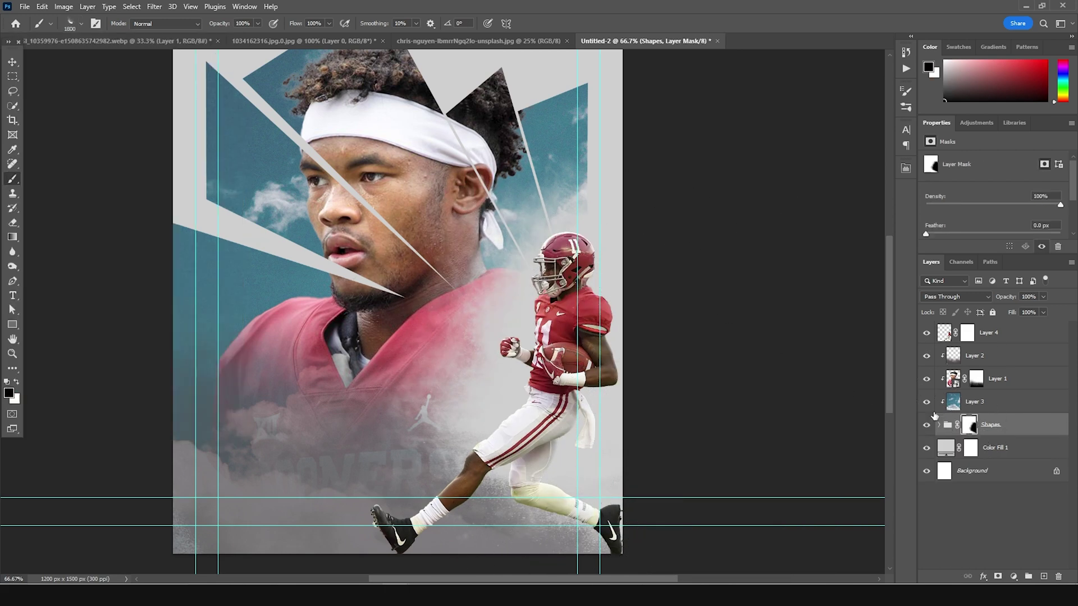
key("bracketleft")
key("bracketleft")
key("bracketleft")
key("bracketleft")
key("bracketleft")
key("bracketleft")
key("bracketleft")
key("bracketleft")
key("bracketleft")
key("bracketleft")
key("bracketright")
key("bracketright")
key("bracketleft")
key("bracketleft")
key("bracketleft")
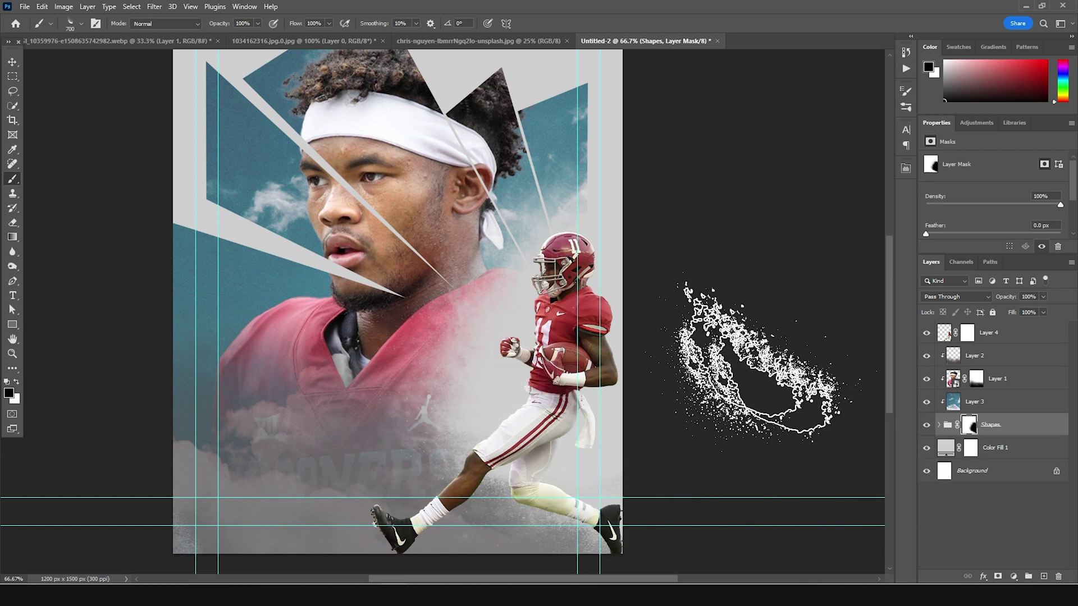
Step: Set the brush angle to 44° and fade the jersey lettering near the running player's front knee on the Shapes mask
left_click(81, 23)
left_click_drag(52, 63, 46, 52)
left_click(480, 438)
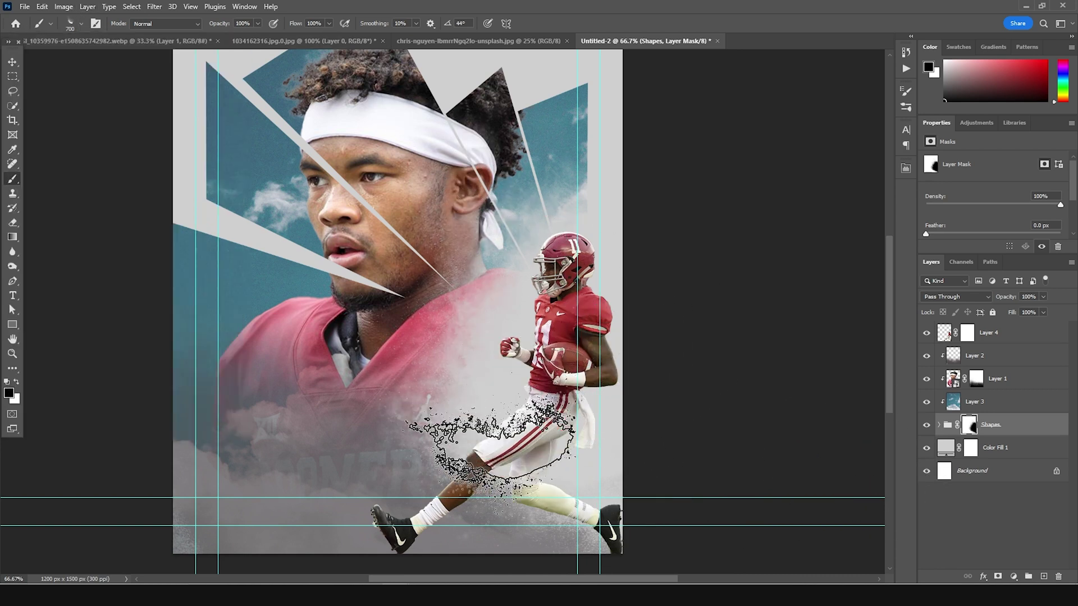
Step: Rotate the brush to 57° and scatter more powder on the Shapes mask around the jersey logo and the running player
left_click(82, 24)
left_click_drag(46, 55, 44, 51)
left_click(550, 458)
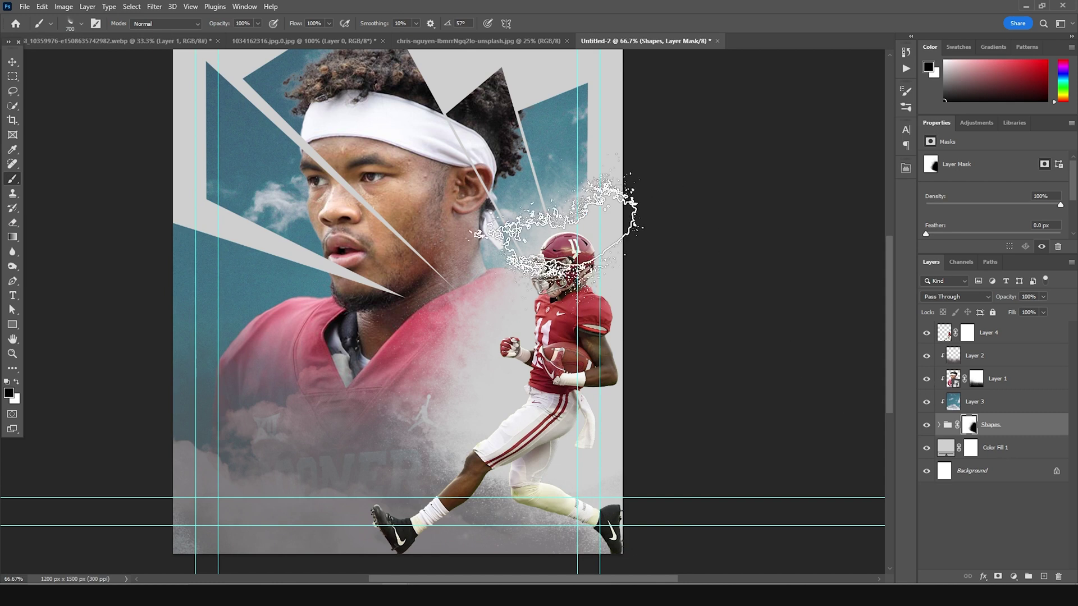
Step: Open the large player's layer in Camera Raw and set Whites to -38, Highlights to -78 and Shadows to +57
key("ctrl+minus")
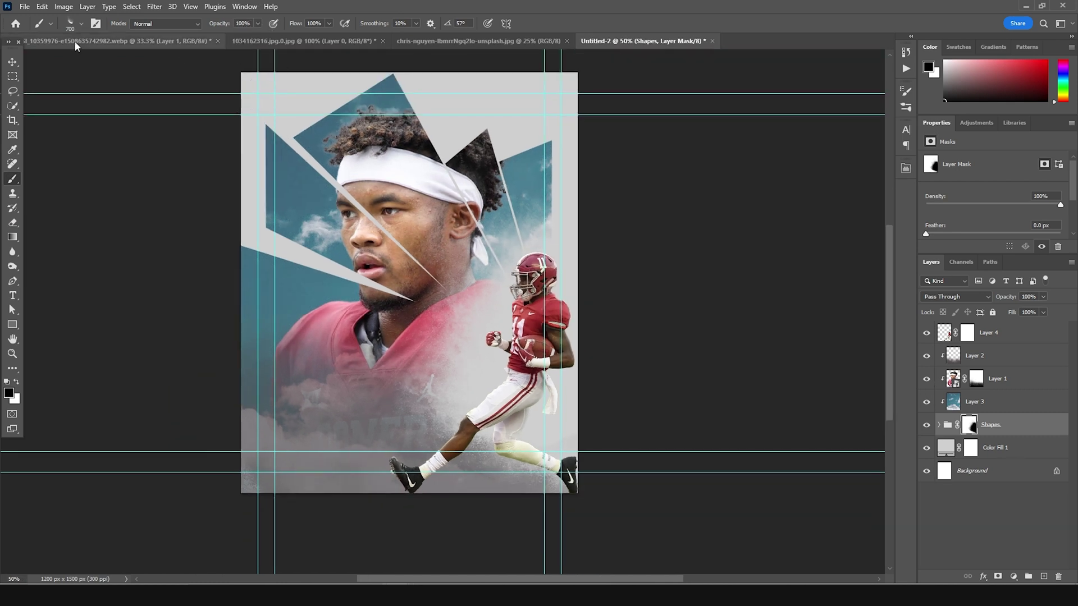
left_click(12, 65)
left_click(404, 180)
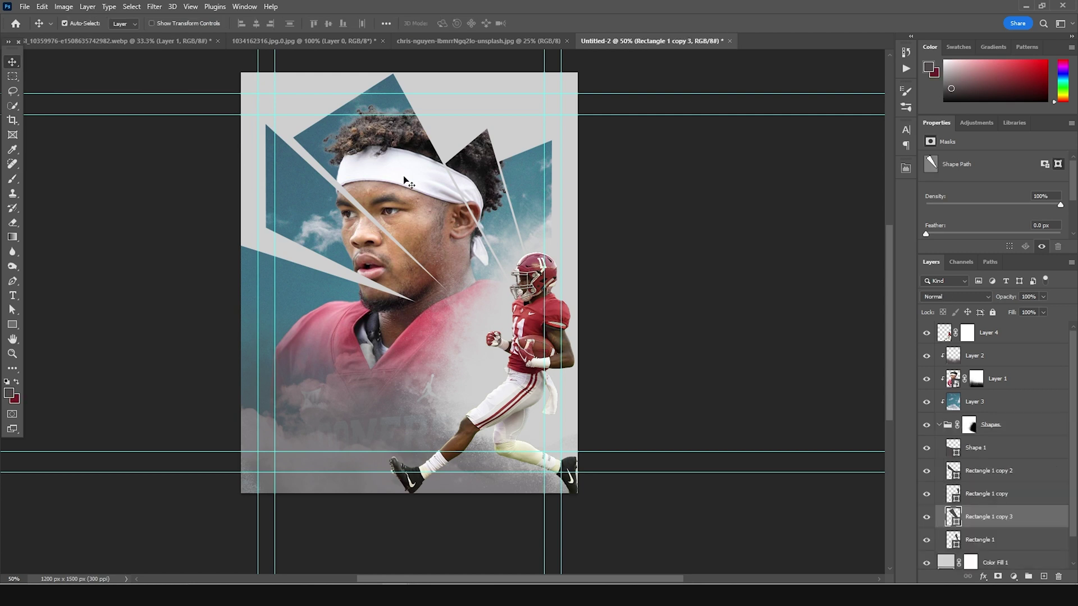
left_click(949, 380)
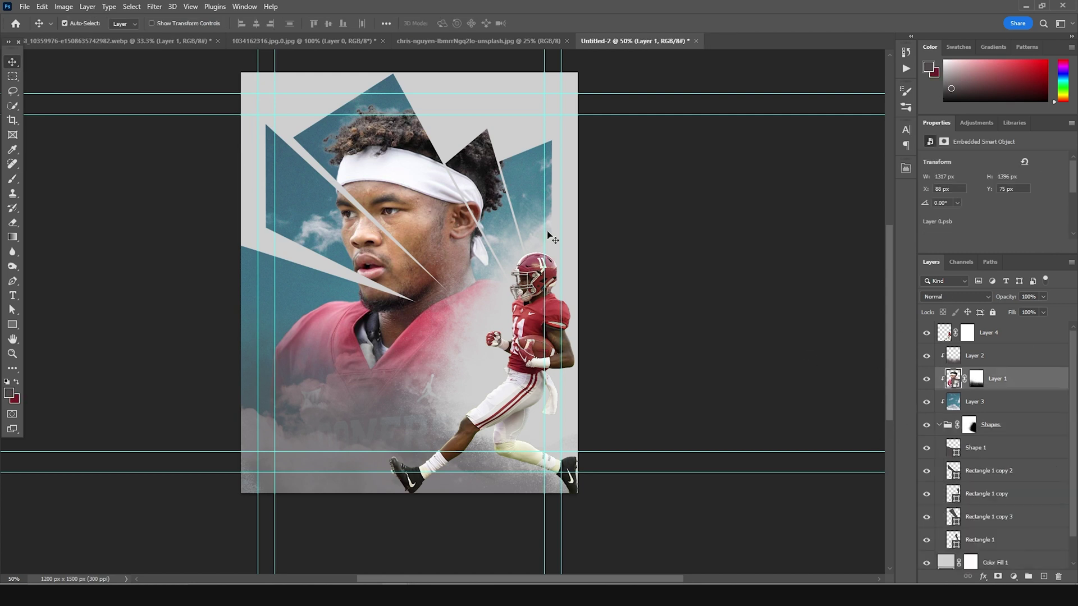
left_click(155, 7)
left_click(174, 90)
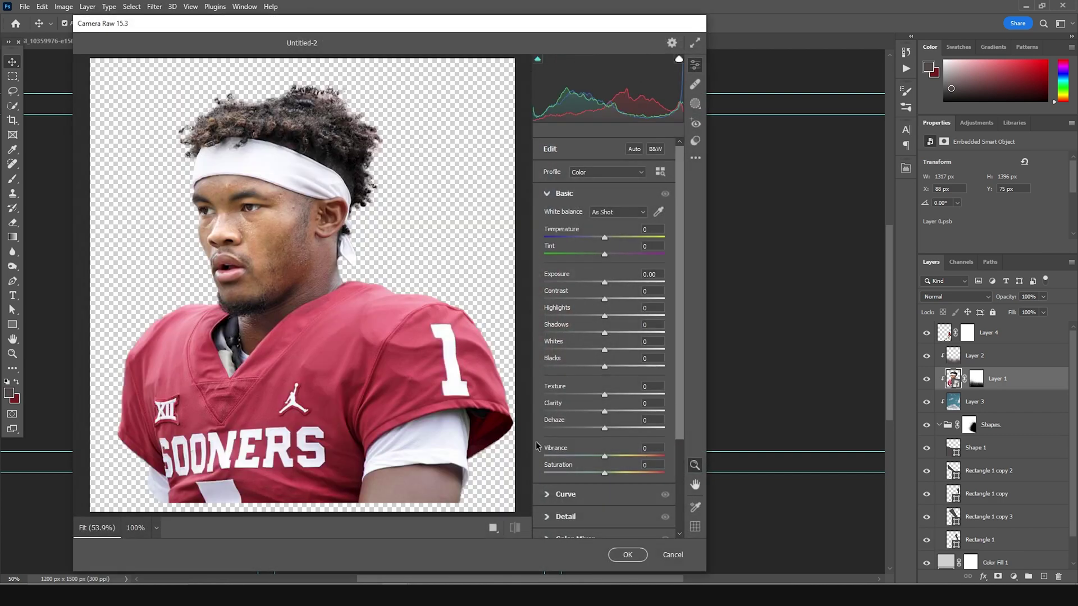
left_click_drag(604, 349, 557, 316)
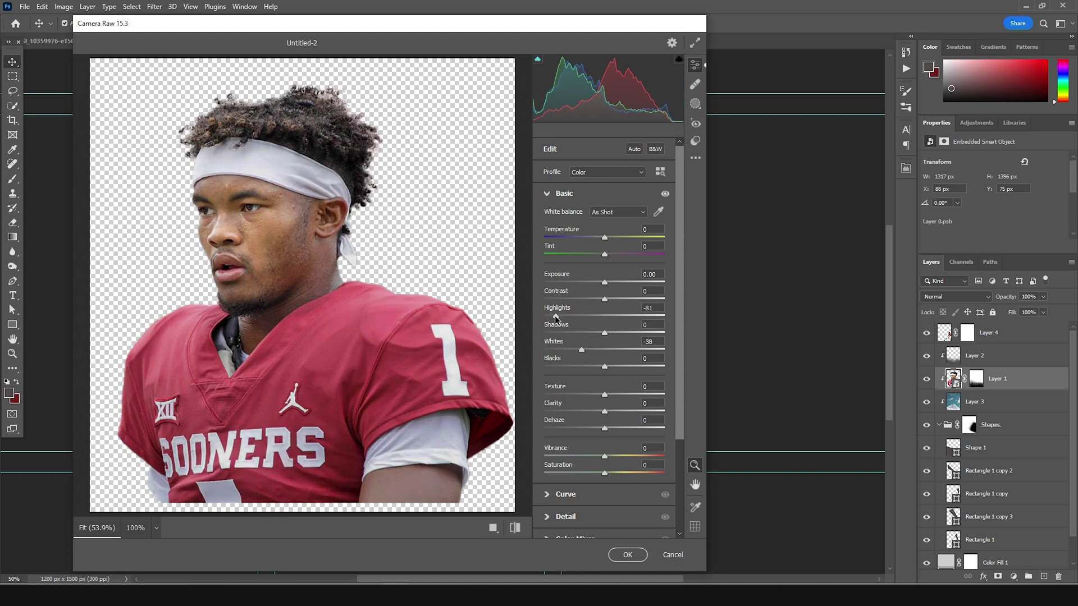
left_click(638, 333)
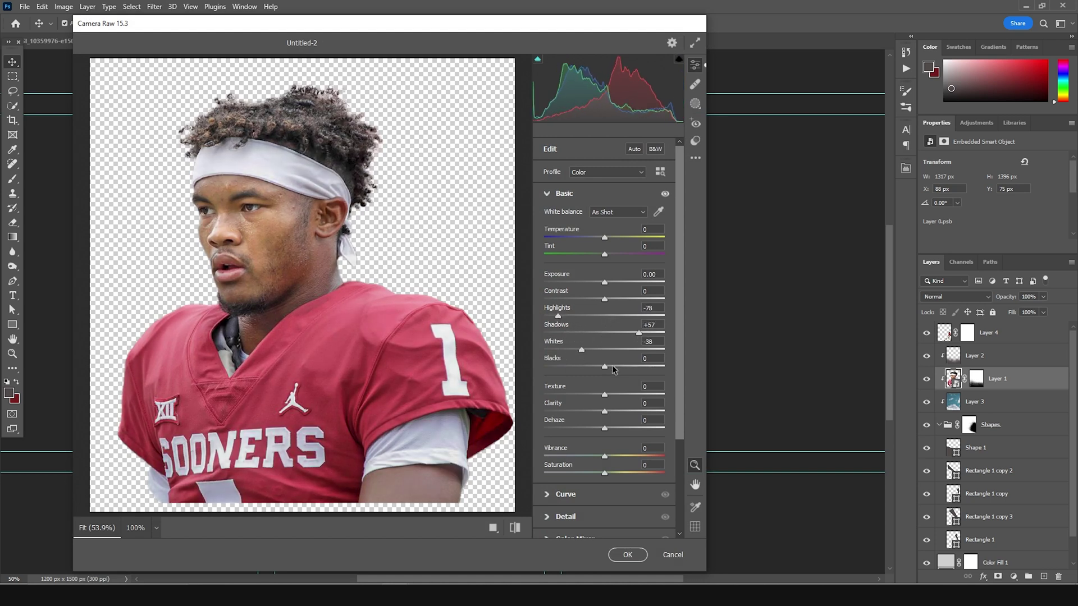
Step: Set the large player's Clarity to +59, Texture to +29, Saturation to -21 and Vibrance to -29
left_click(640, 412)
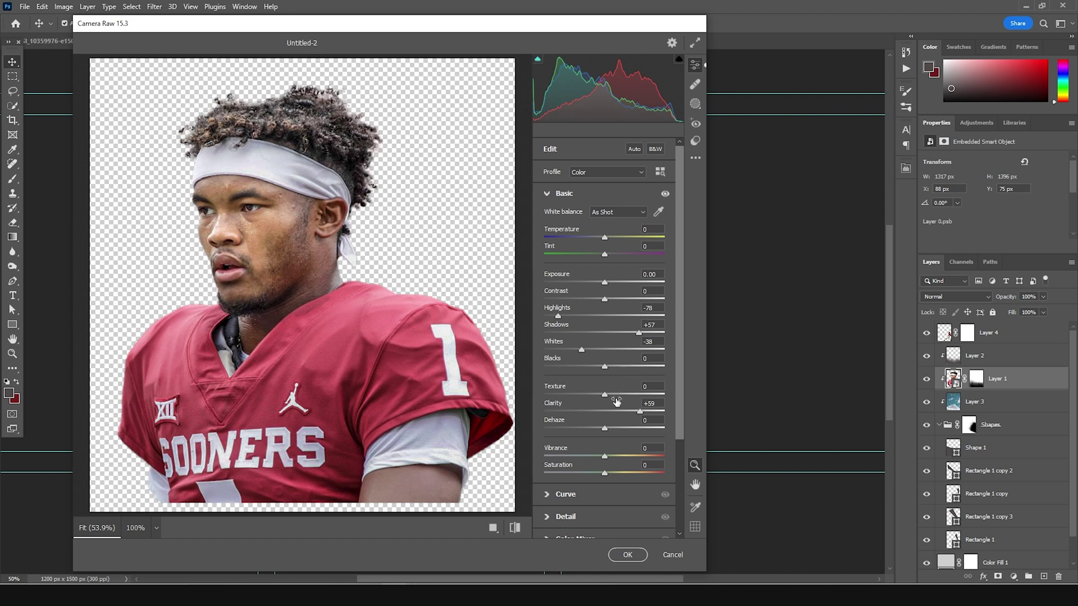
left_click(622, 394)
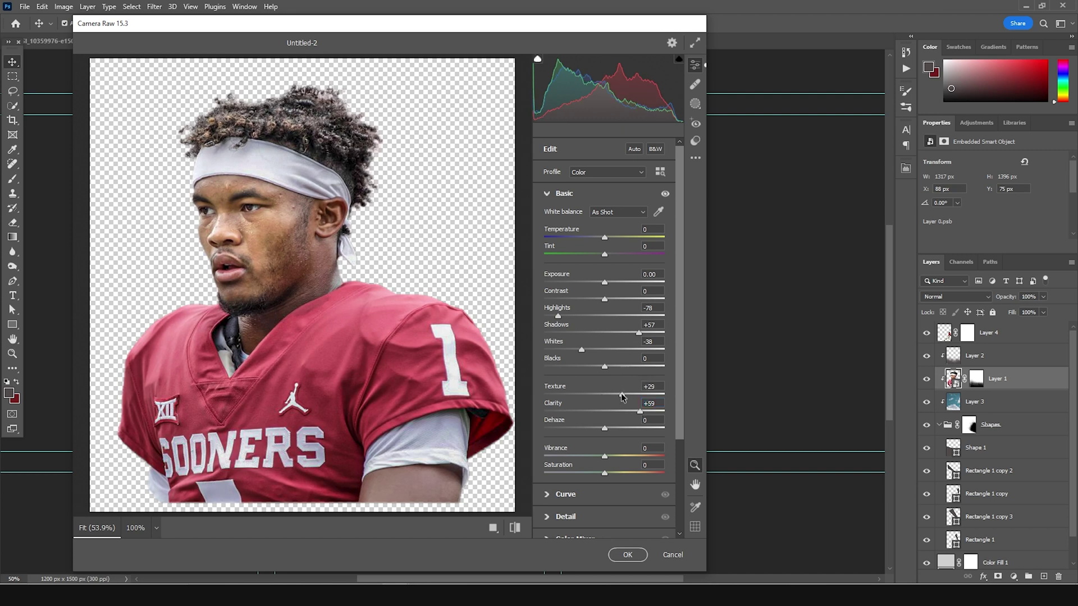
left_click(591, 473)
left_click(574, 456)
left_click_drag(573, 455, 587, 458)
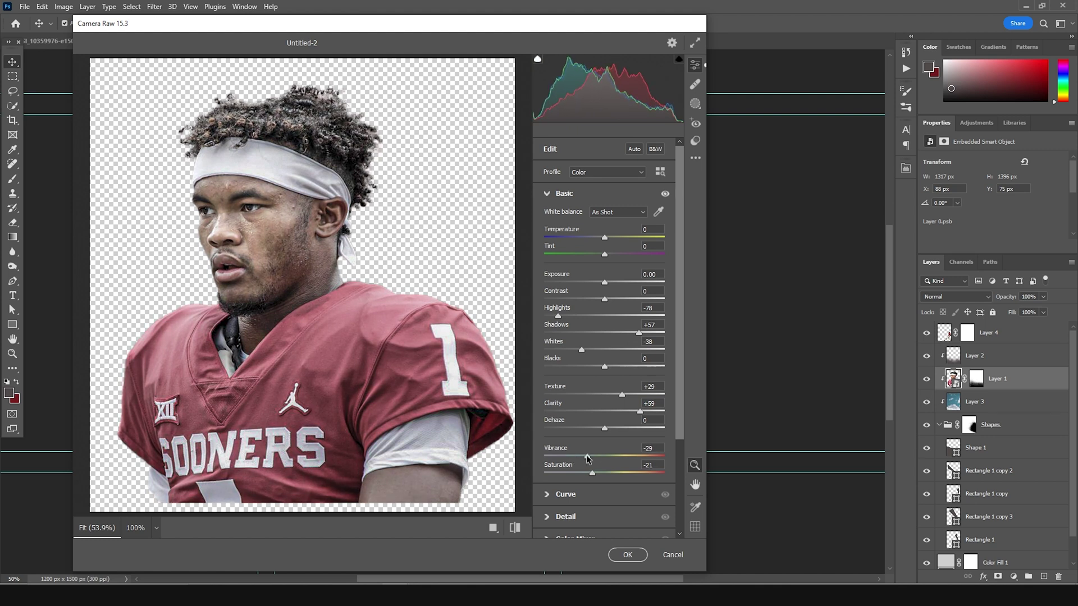
Step: Set the Color Mixer luminance to +21 for oranges, -31 for reds and -33 for yellows, and apply the Camera Raw filter
scroll(577, 448, "down", 3)
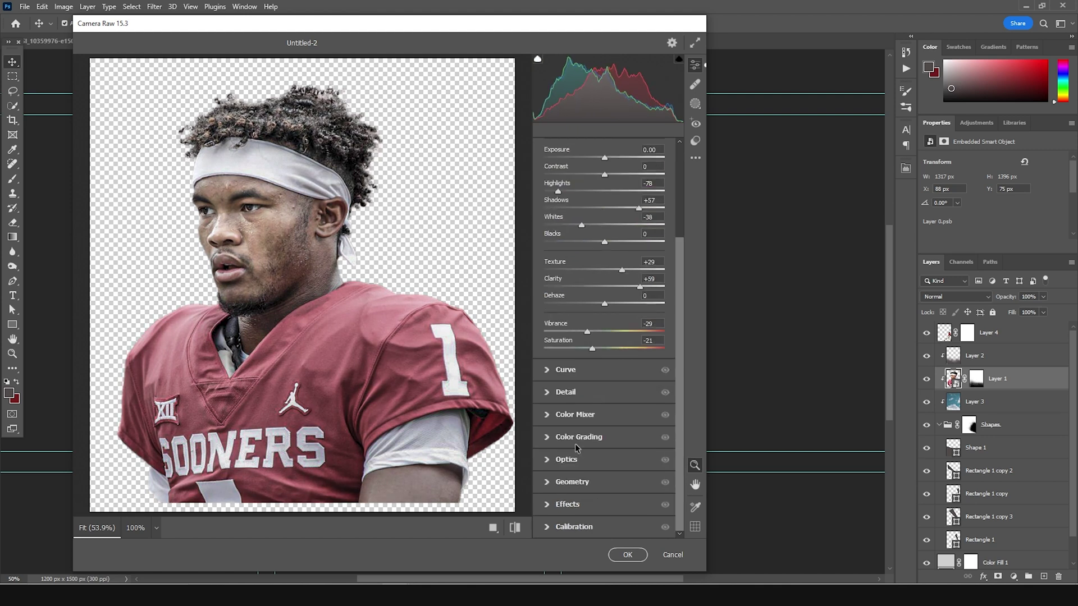
left_click(549, 420)
left_click(618, 298)
left_click_drag(618, 342, 617, 343)
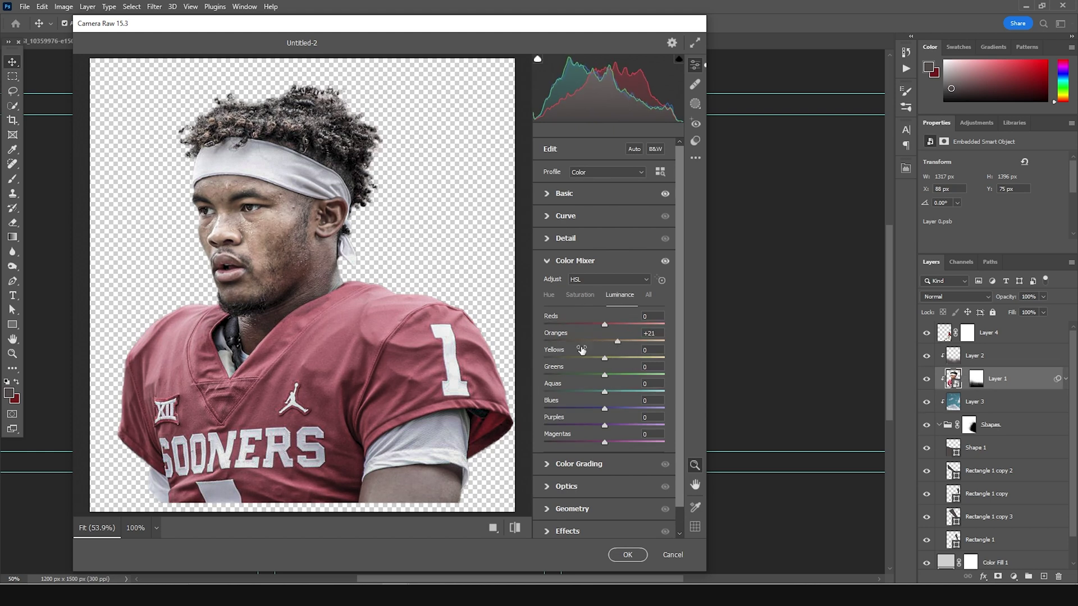
left_click(590, 324)
left_click_drag(590, 324, 586, 326)
left_click(585, 359)
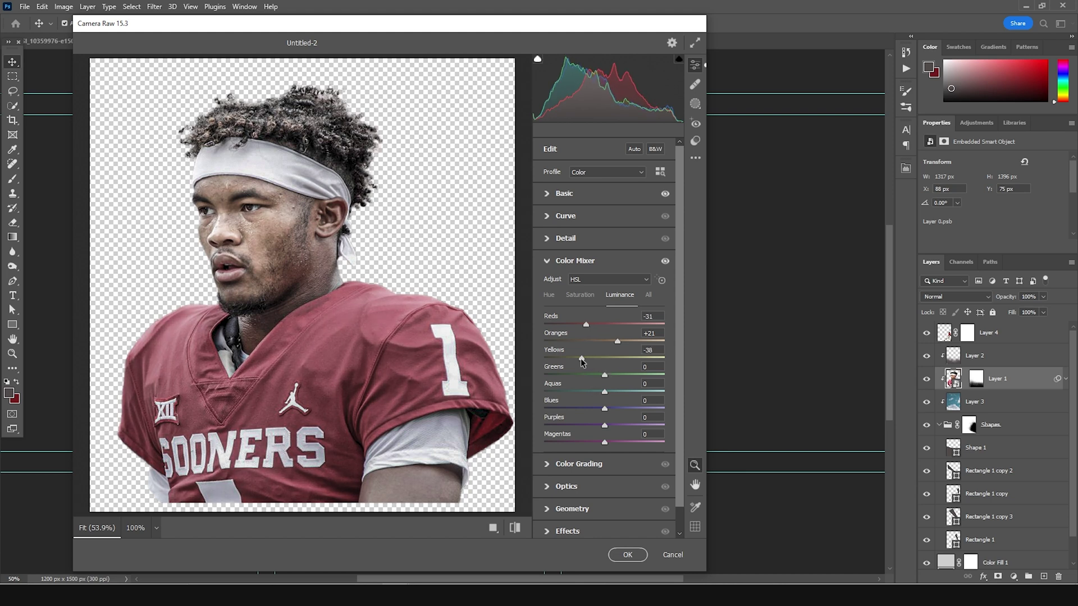
left_click_drag(581, 358, 584, 358)
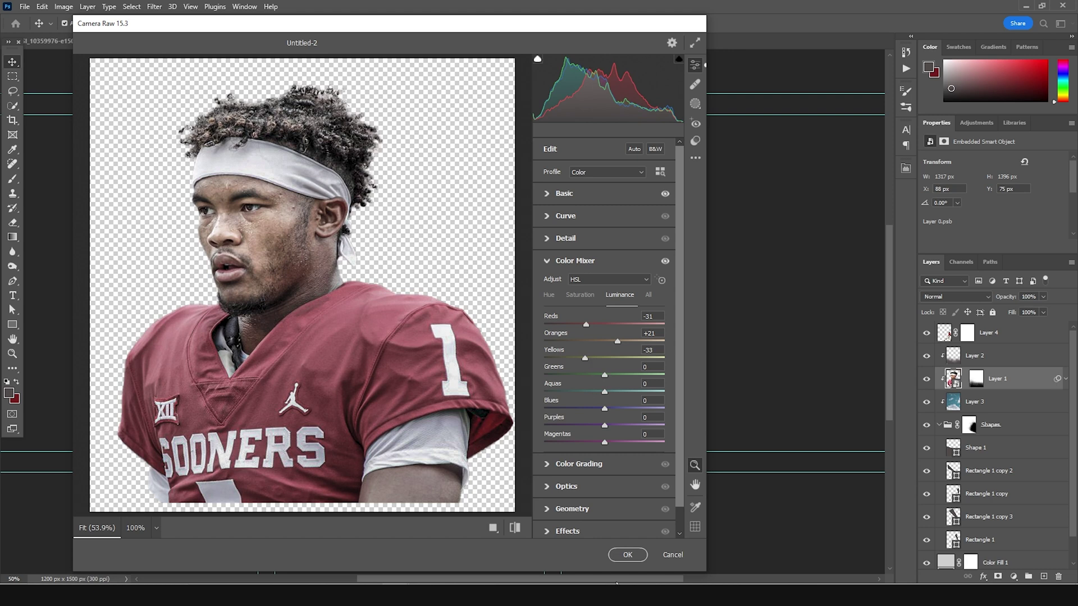
left_click(627, 555)
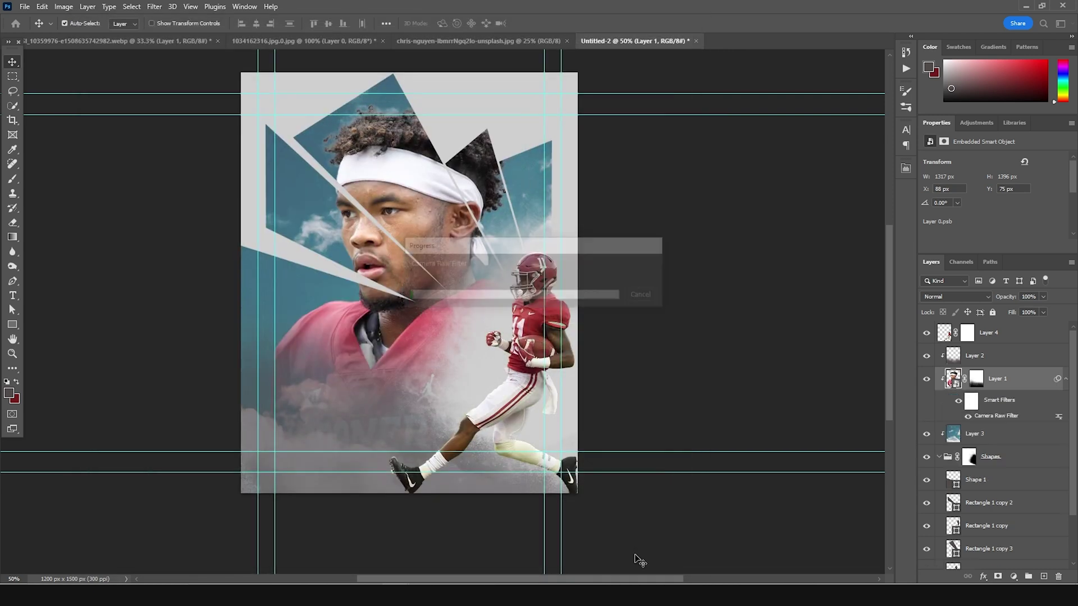
Step: Apply the previous Camera Raw settings to the running player's layer
left_click(536, 275)
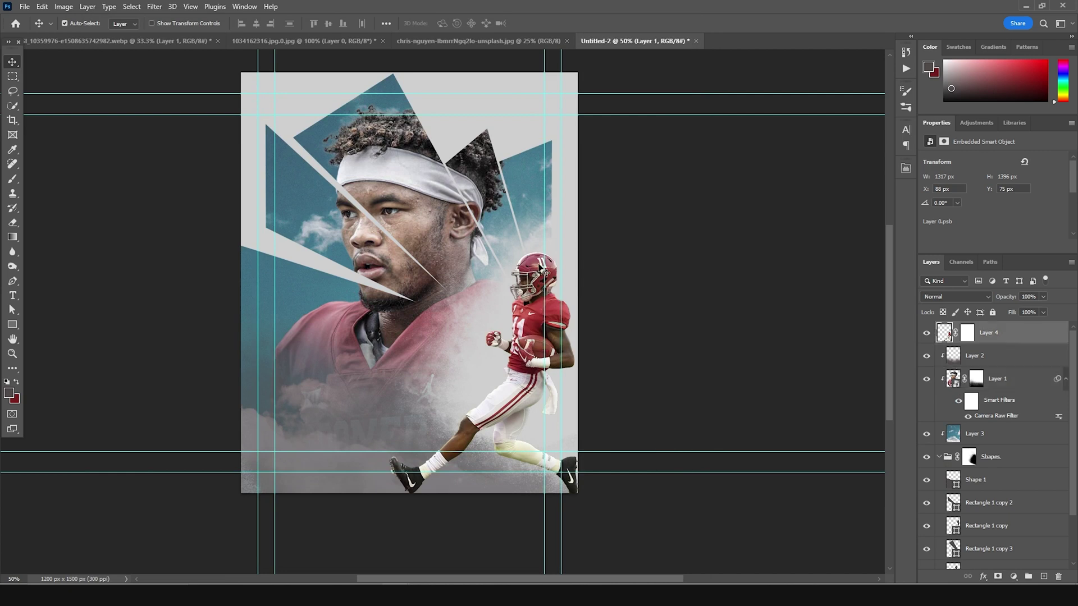
left_click(155, 7)
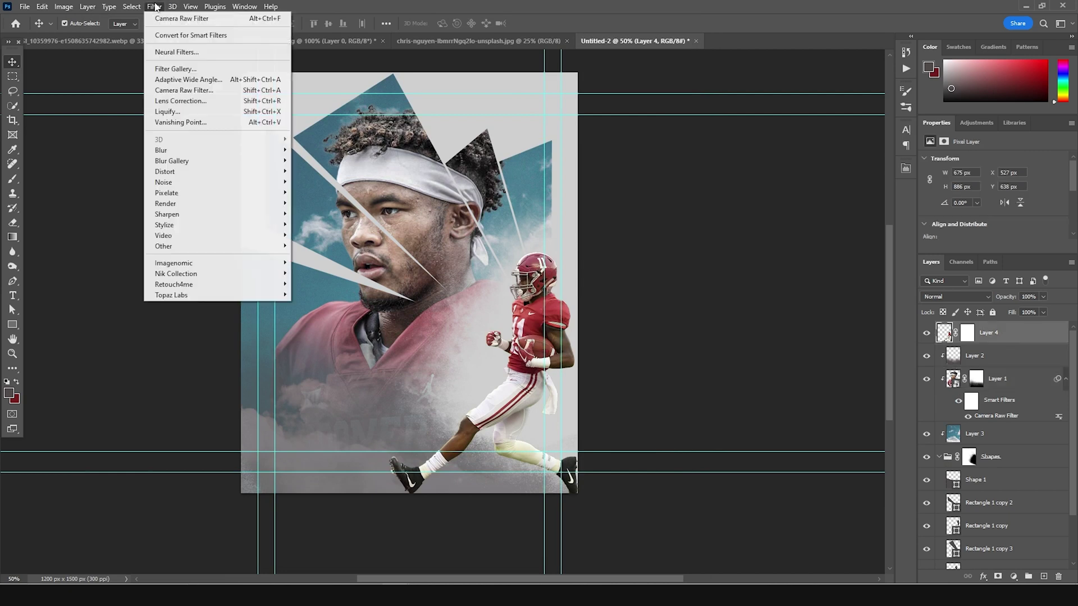
left_click(184, 90)
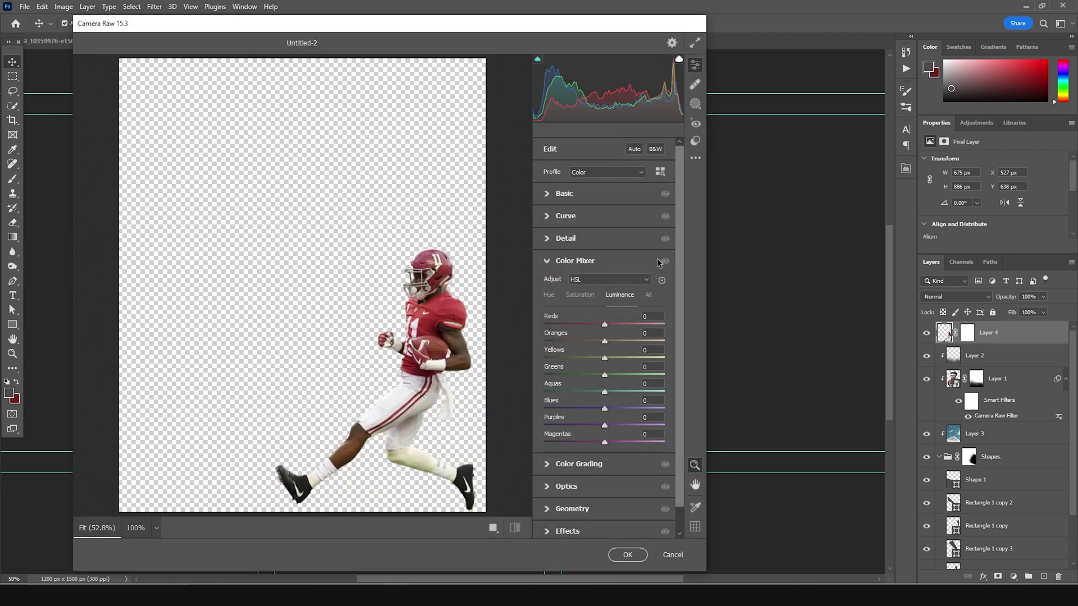
left_click(695, 159)
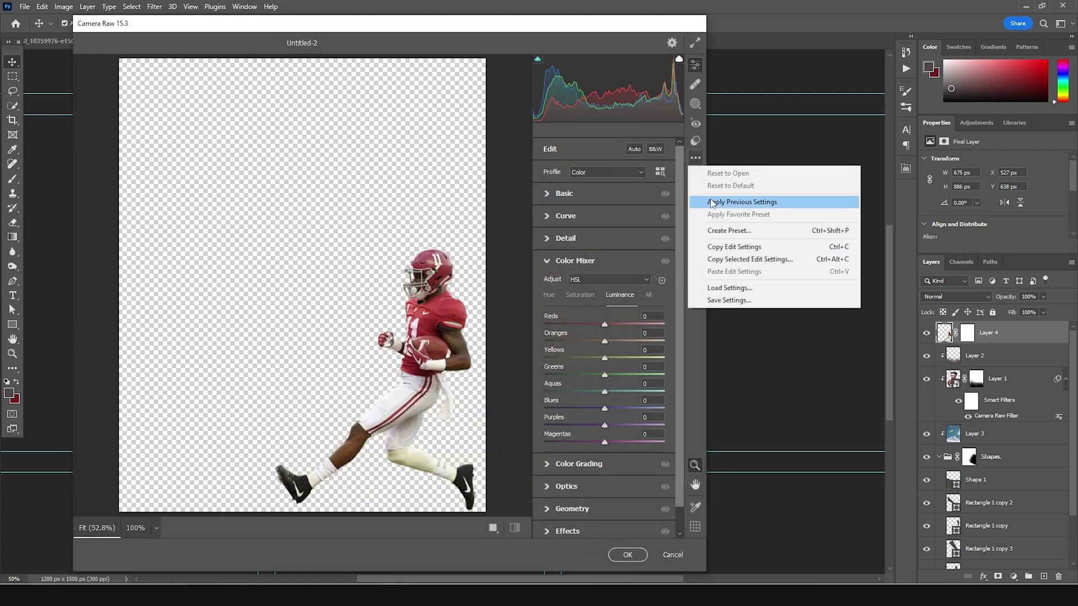
left_click(729, 202)
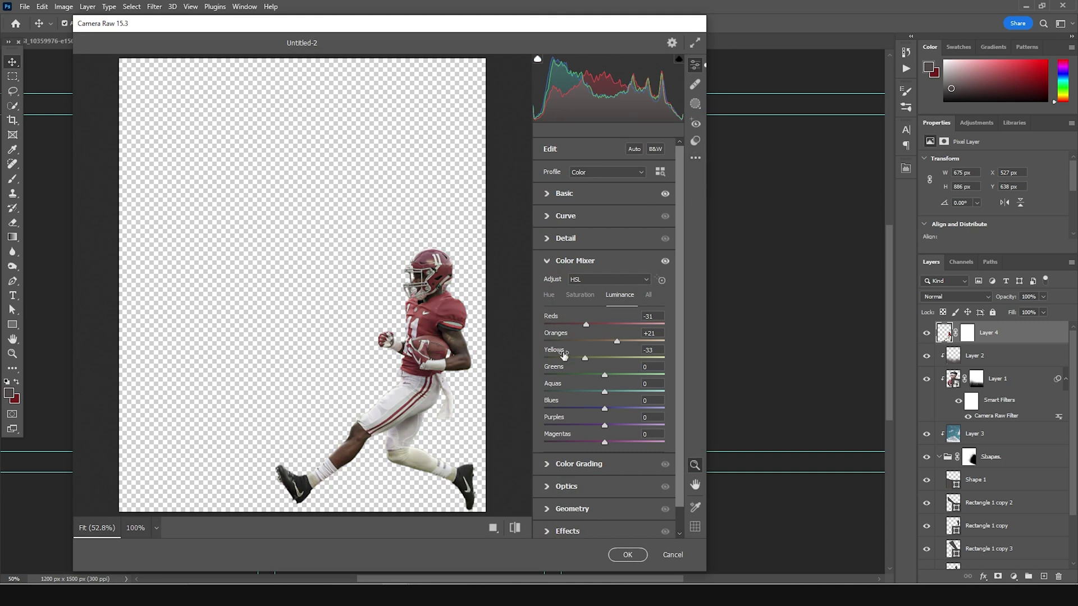
left_click(618, 556)
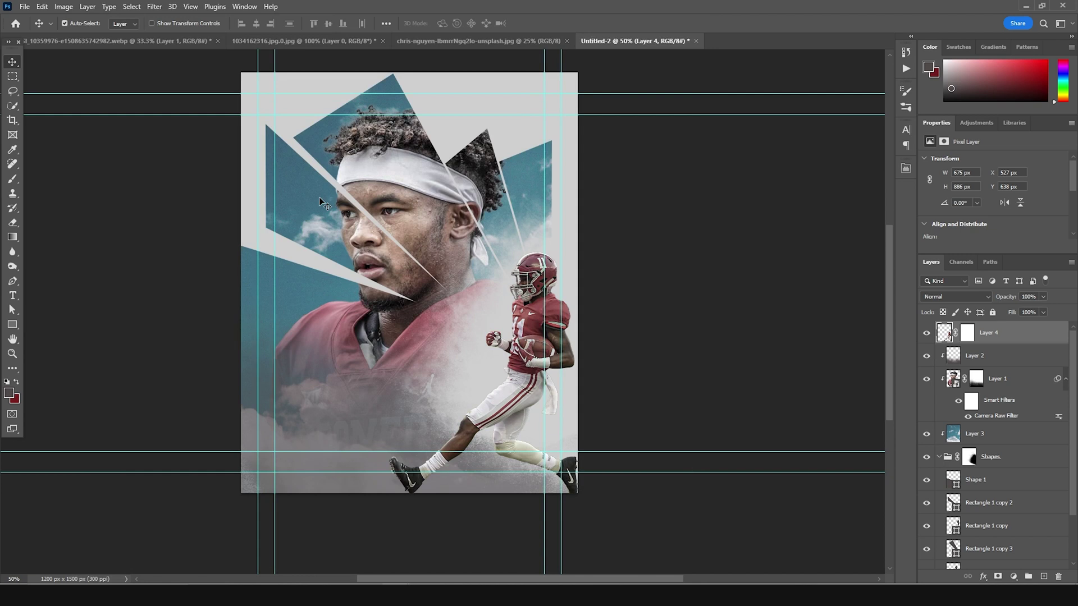
Step: Open the sky layer, Layer 3, in Camera Raw and load the previous settings onto it
left_click(320, 199)
left_click(958, 442)
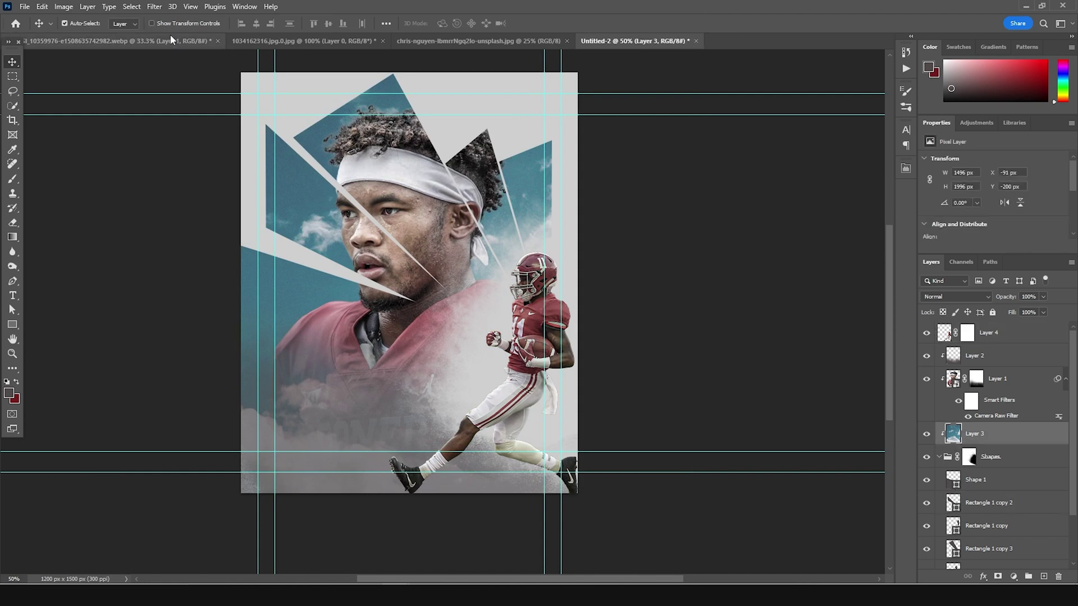
left_click(154, 7)
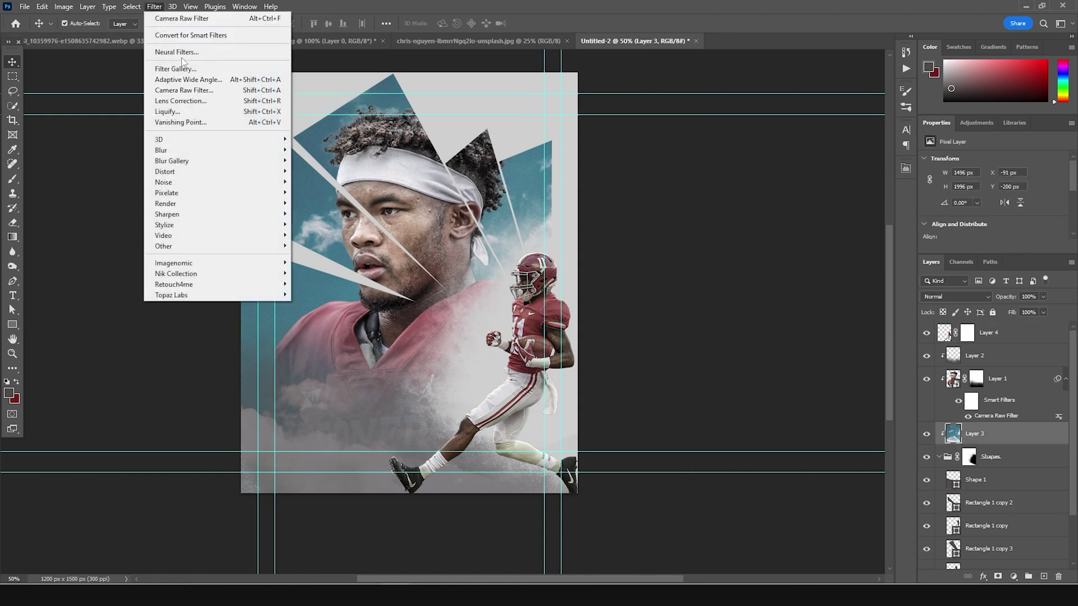
left_click(245, 87)
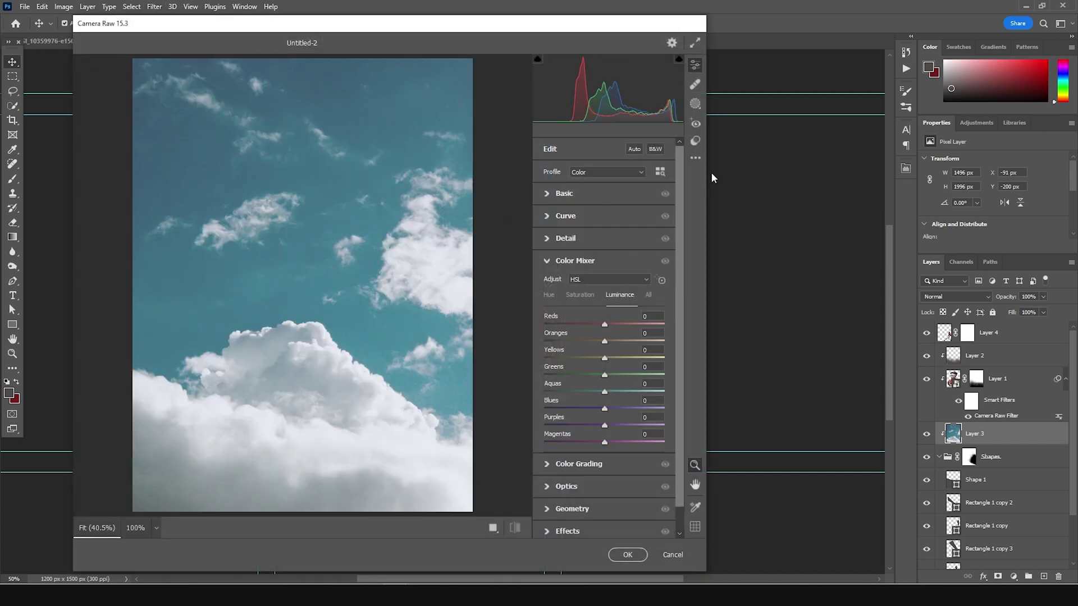
left_click(695, 159)
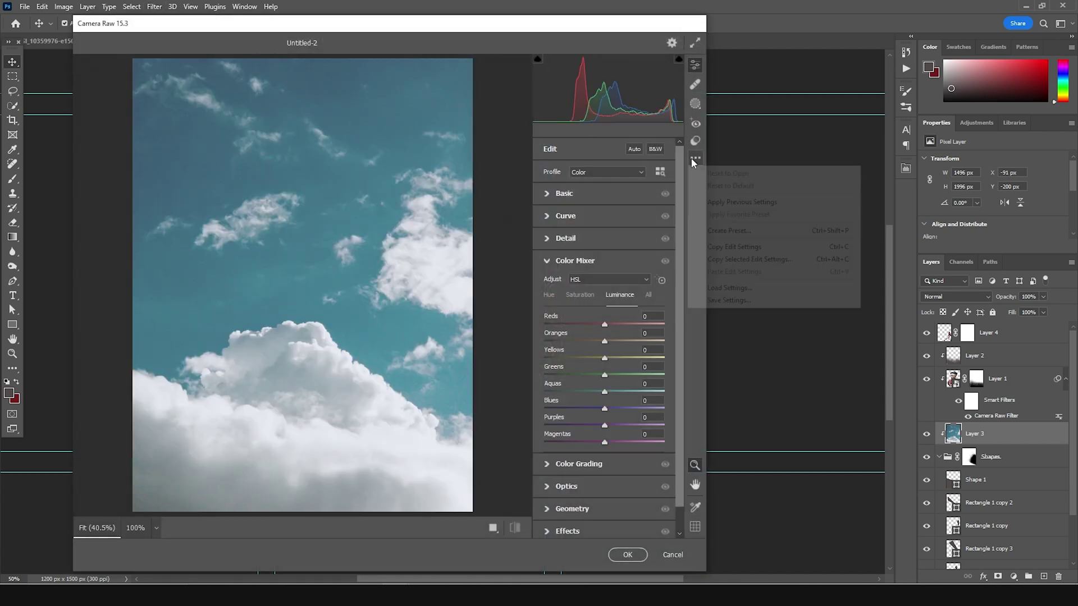
left_click(705, 202)
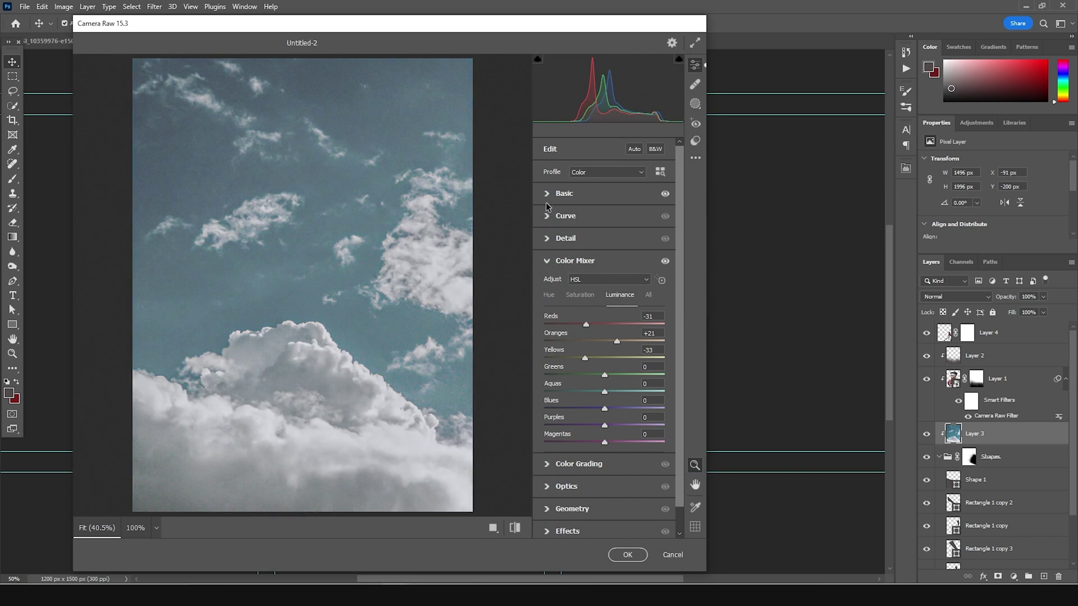
Step: Darken the sky by setting its Exposure to -0.60 and apply the Camera Raw filter
left_click(548, 194)
left_click(593, 281)
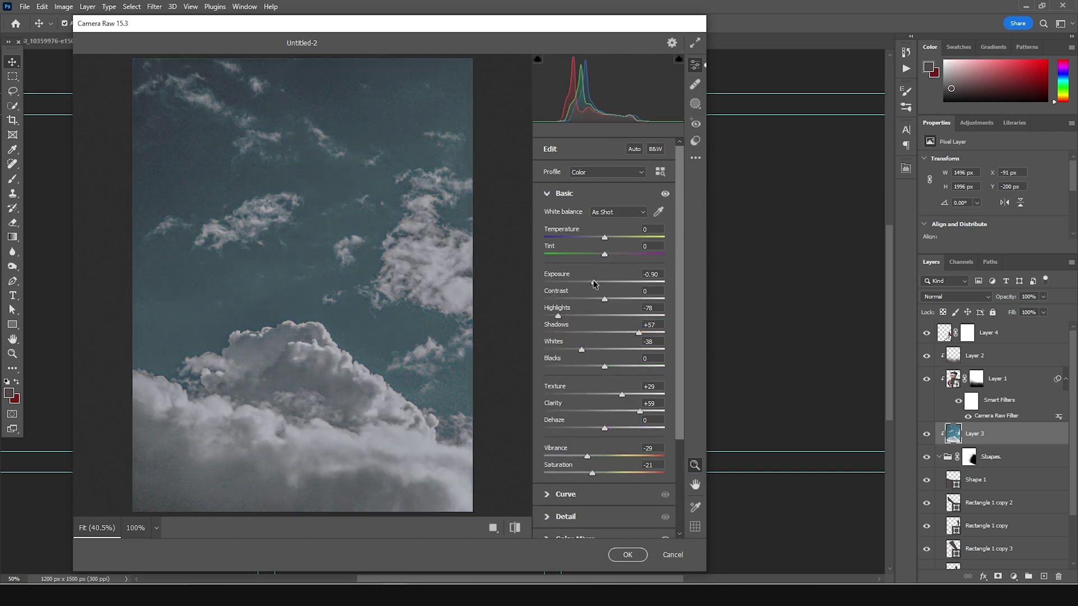
left_click_drag(594, 282, 598, 284)
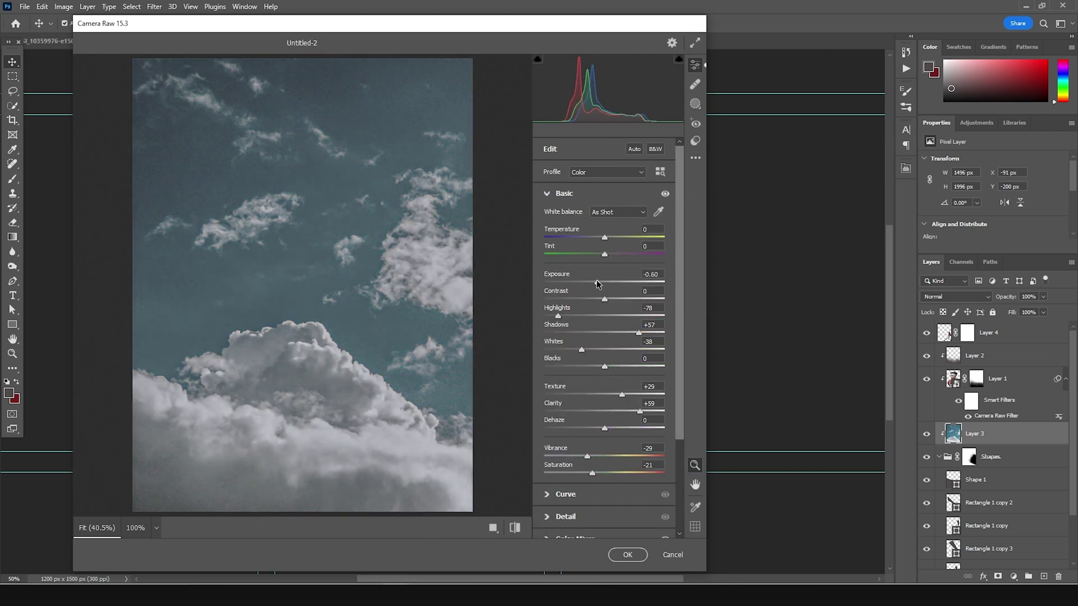
left_click(627, 555)
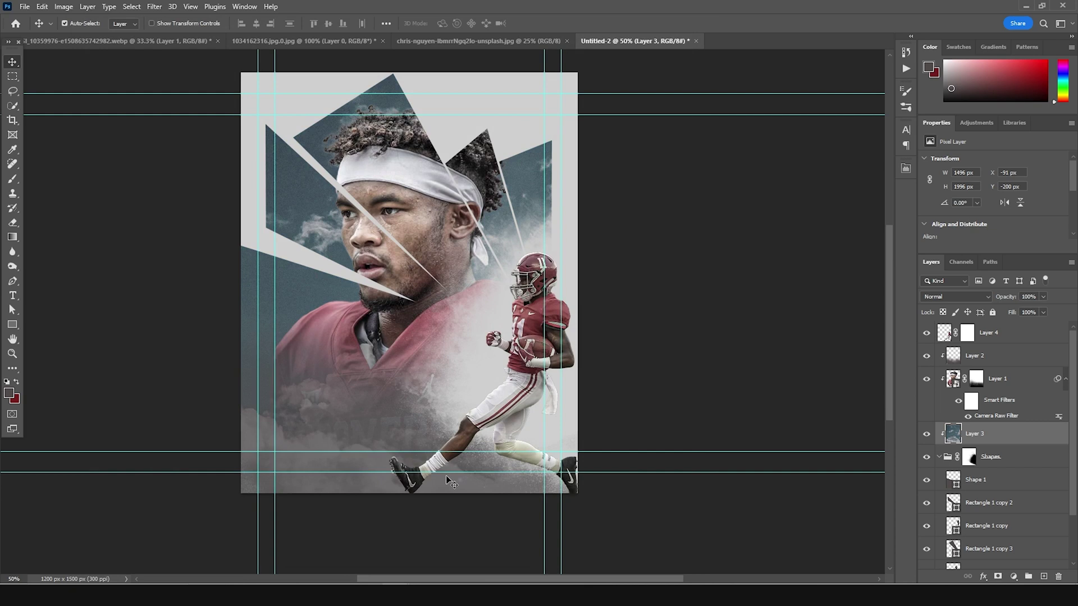
Step: Add a Black & White adjustment layer with the Default preset above the running player's layer
left_click(989, 335)
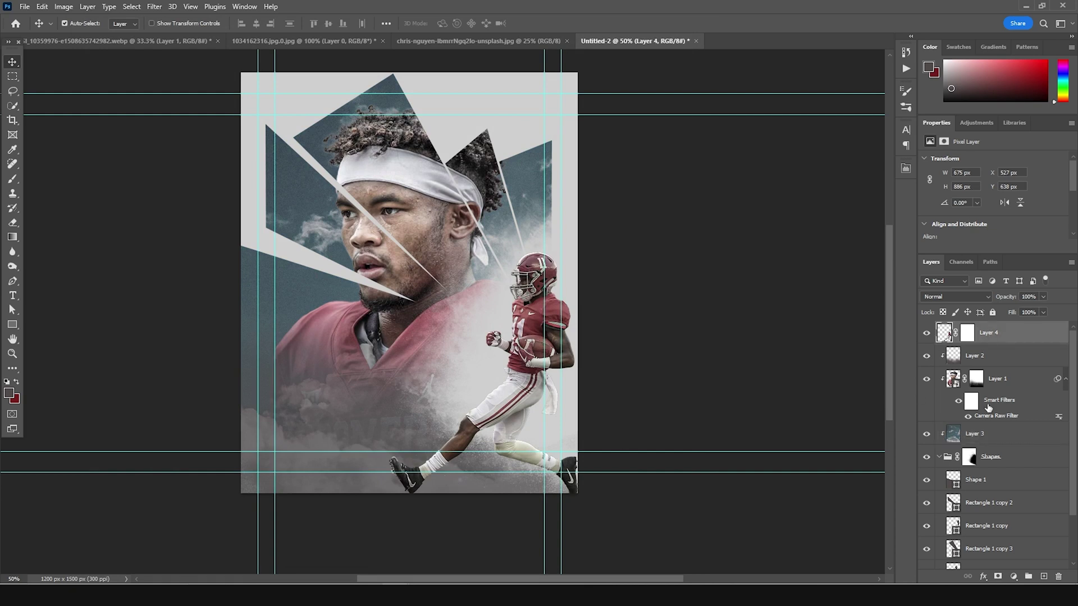
left_click(1014, 577)
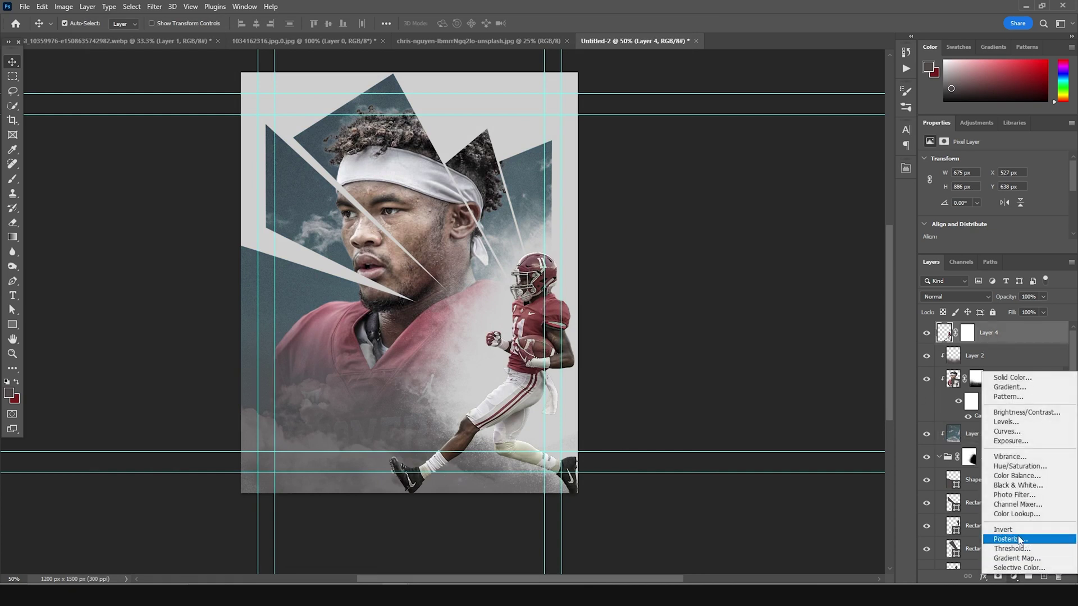
left_click(1017, 486)
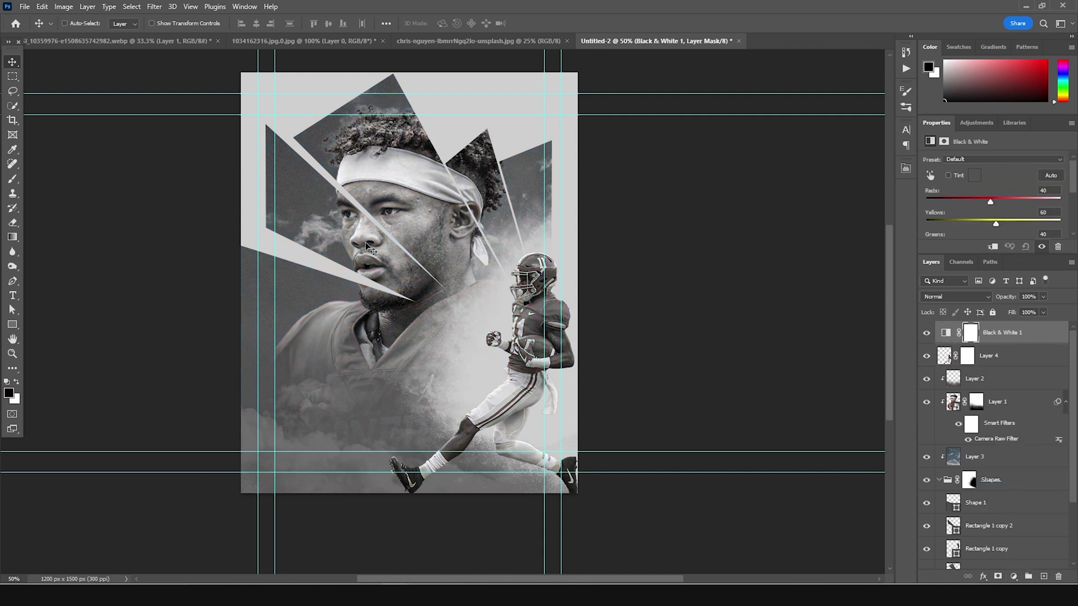
key("ctrl+minus")
key("ctrl+plus")
Step: Add a Curves adjustment layer above the Black & White layer, raising the highlights slightly and lowering the shadows slightly for contrast
left_click_drag(954, 256, 955, 329)
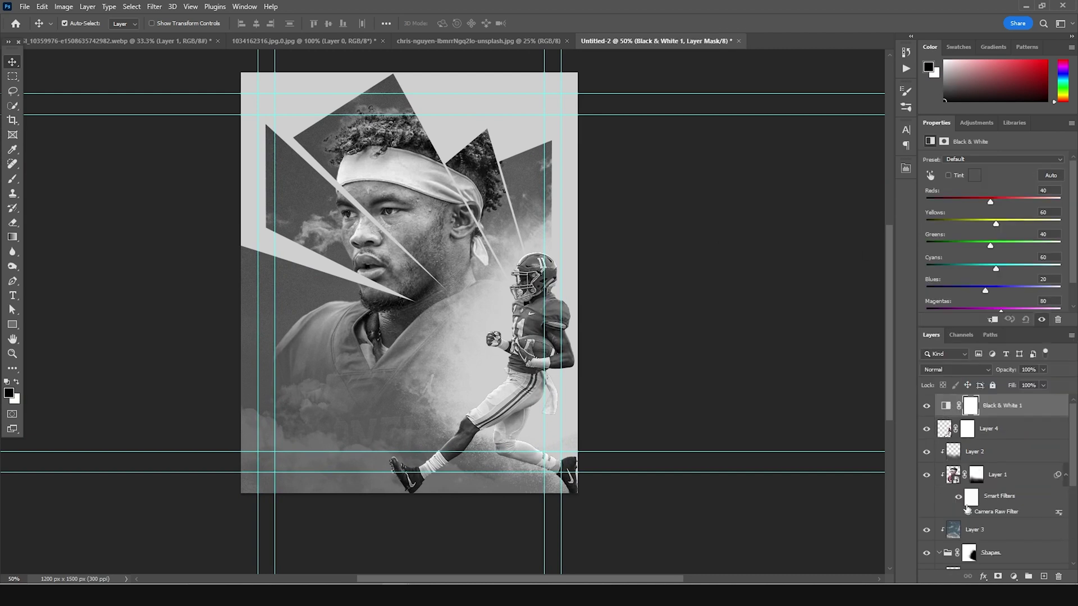
left_click(1013, 577)
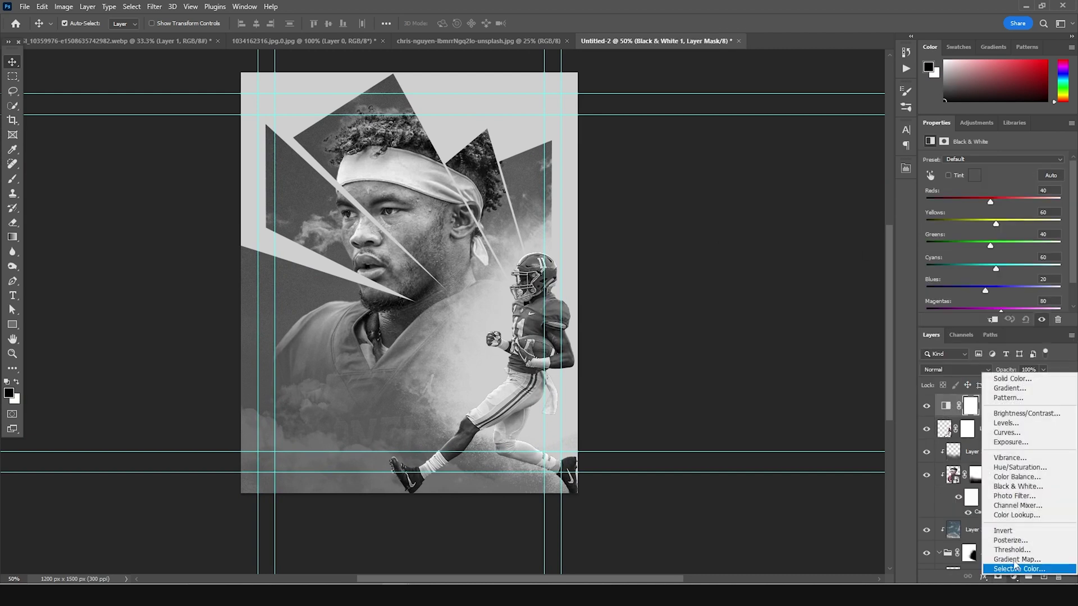
left_click(1006, 432)
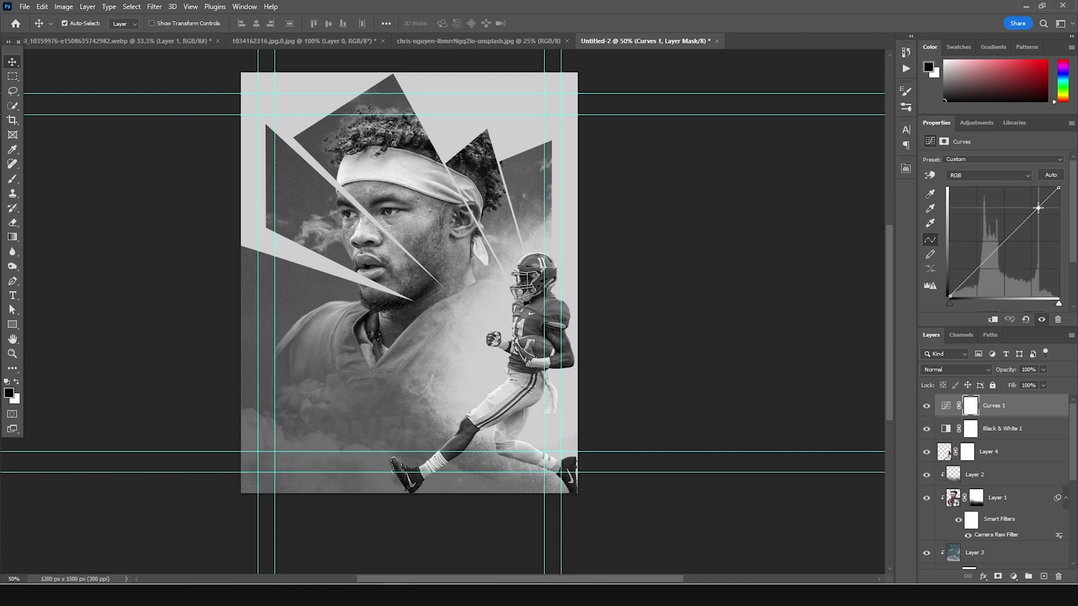
left_click_drag(1038, 208, 1037, 205)
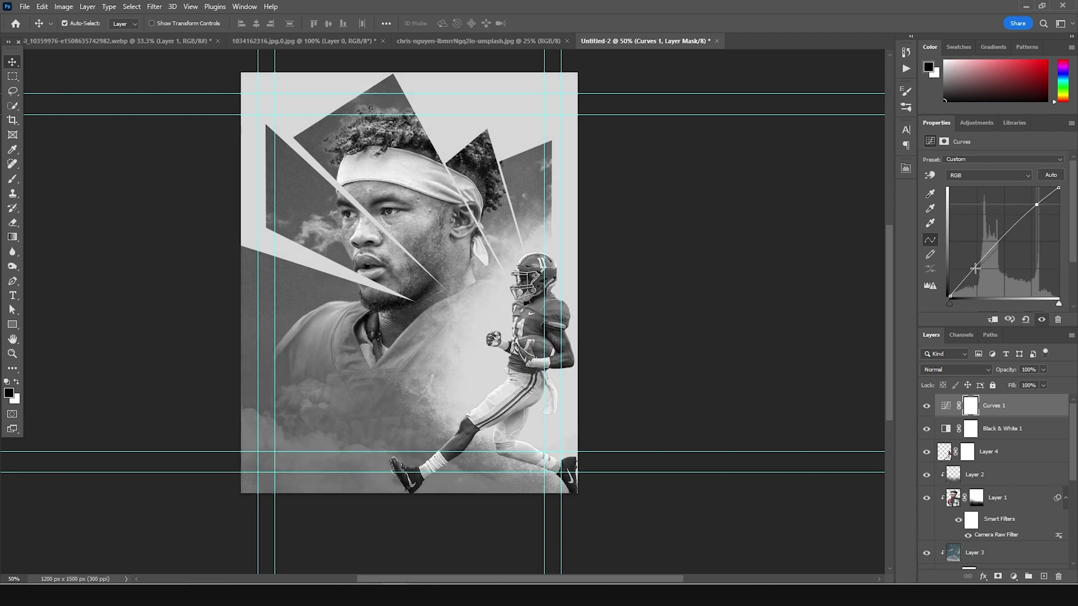
left_click_drag(975, 268, 978, 273)
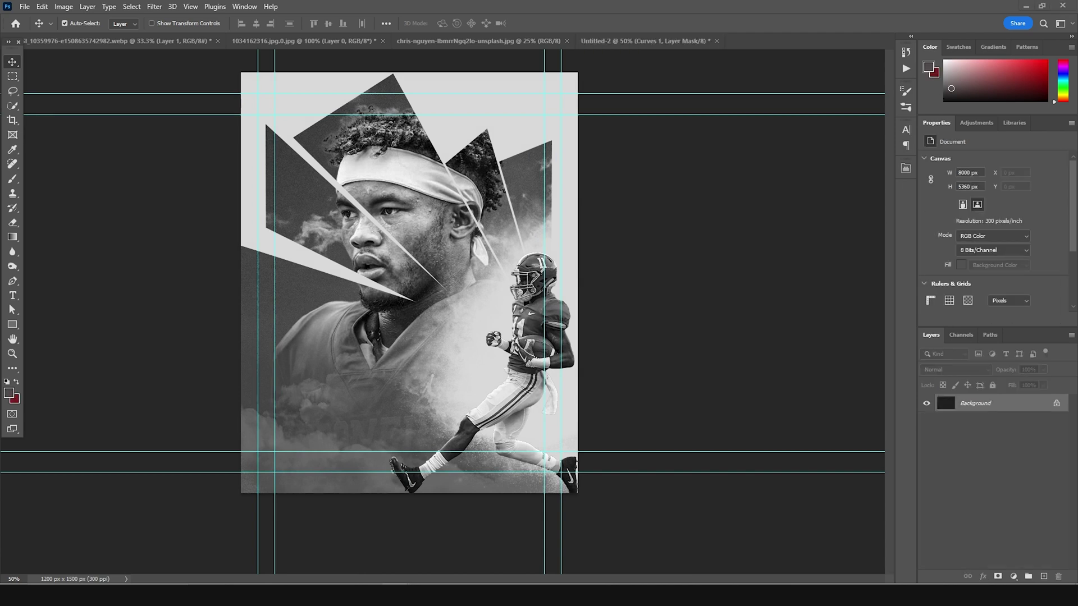
Step: Bring the dark speckled texture into the poster document as the top layer and set its blend mode to Screen
left_click_drag(442, 251, 441, 252)
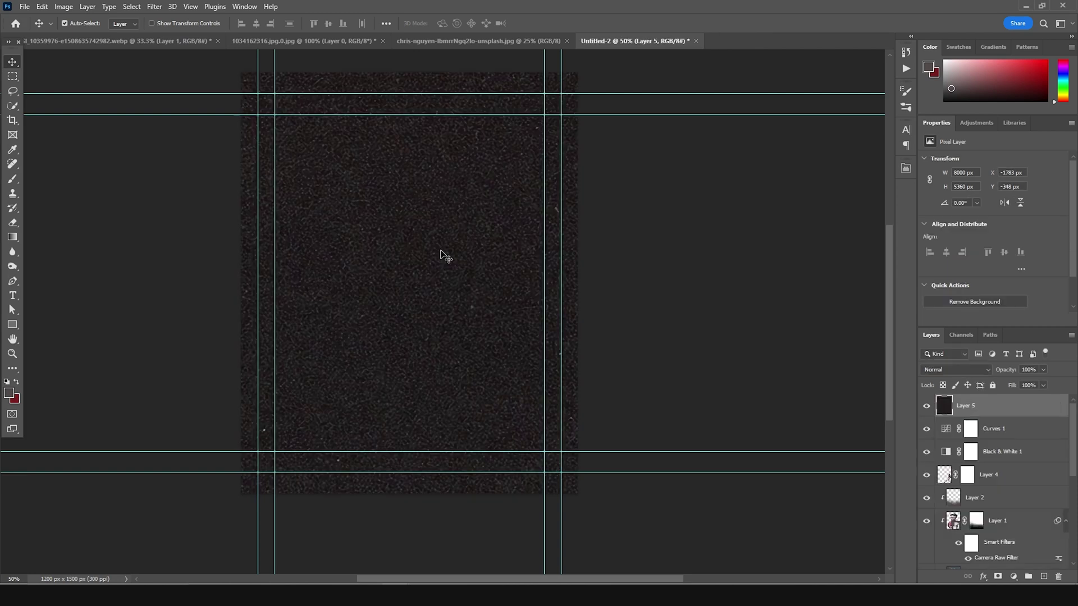
left_click(978, 365)
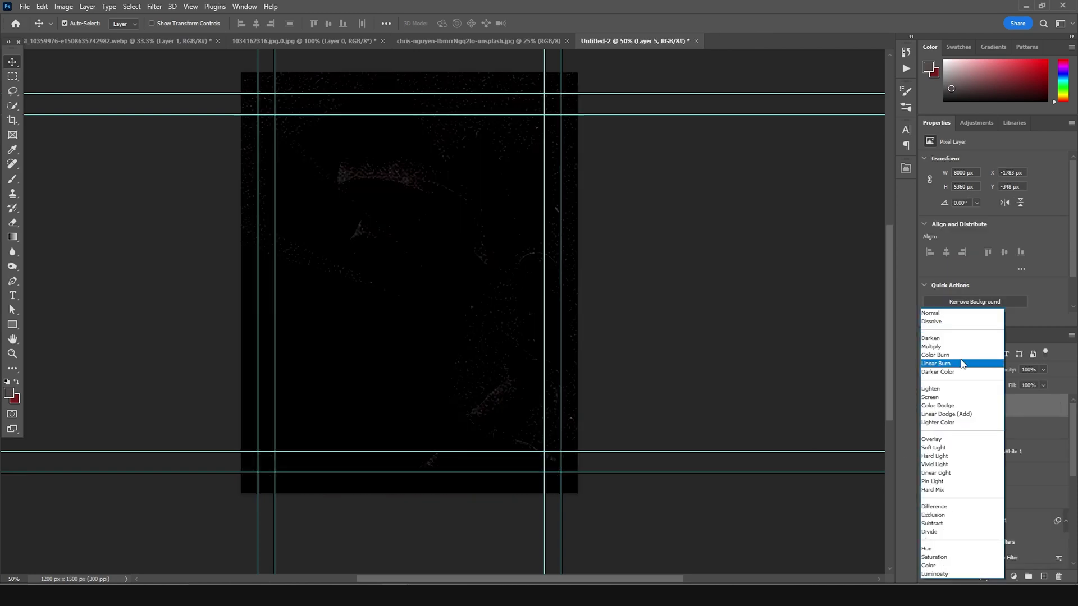
left_click(938, 400)
Step: Scale the speckled texture to 25%, rotate it to about -93° and move it over the poster
key("ctrl+t")
key("ctrl+minus")
key("ctrl+minus")
key("ctrl+minus")
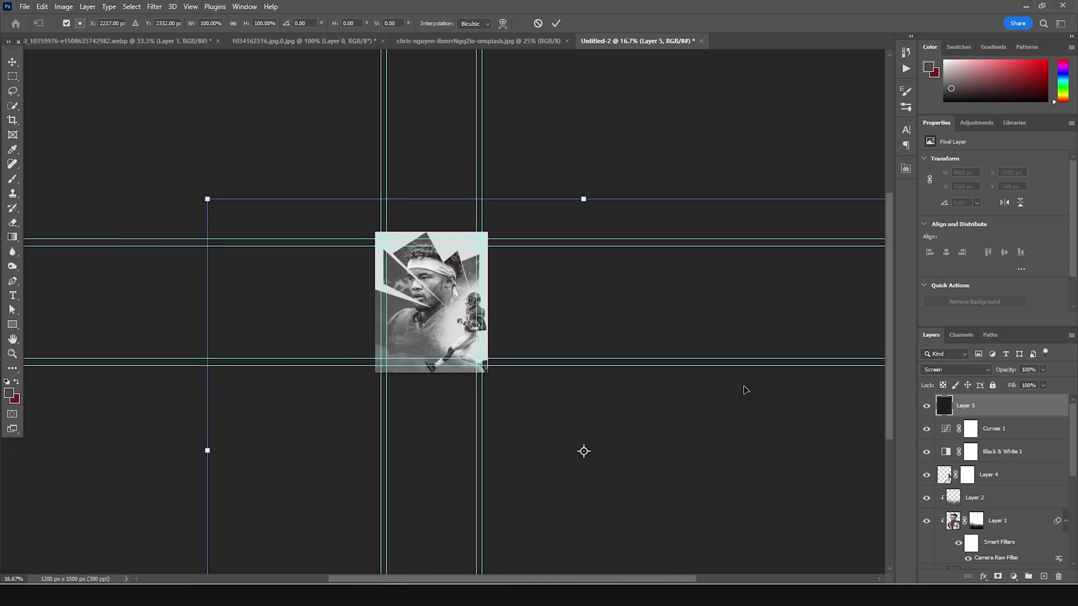
left_click_drag(207, 200, 489, 382)
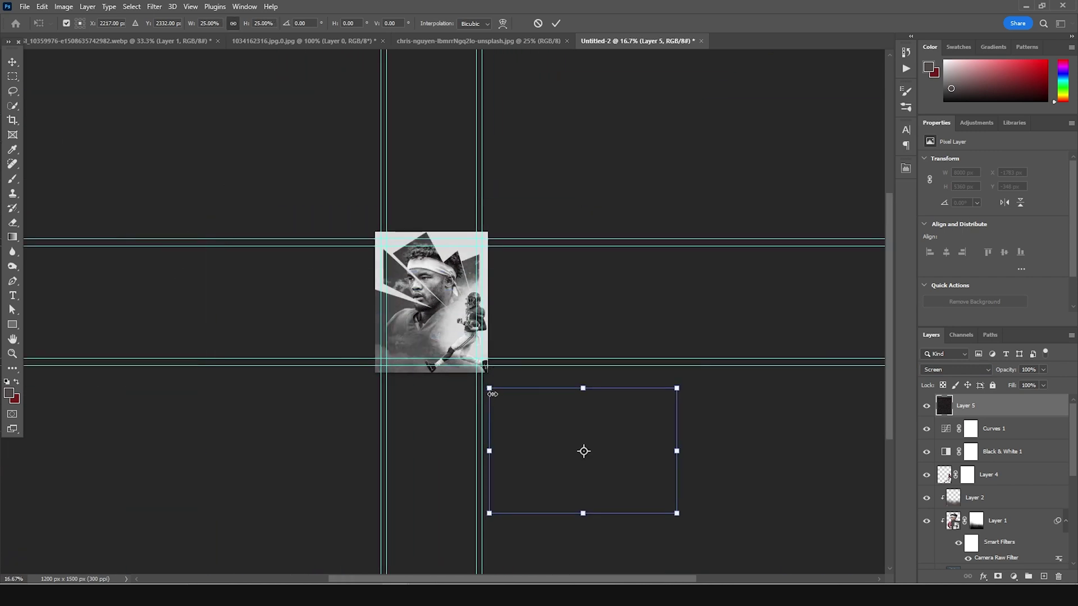
left_click_drag(695, 372, 455, 279)
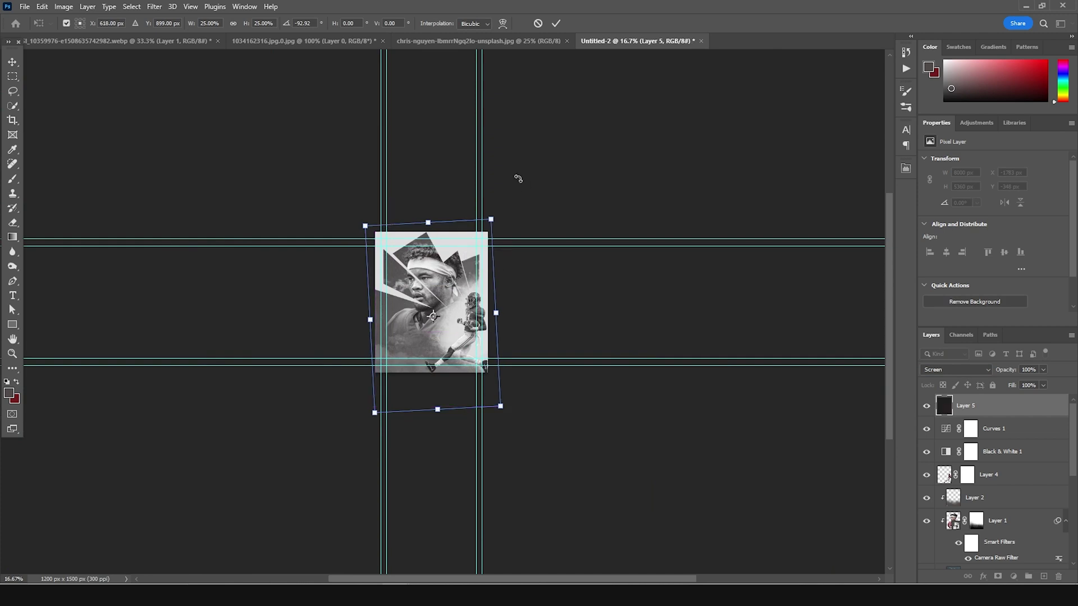
Step: Straighten the speckled texture to about -90.5° and center it on the poster at about X 600, Y 805 px
key("ctrl+plus")
key("ctrl+plus")
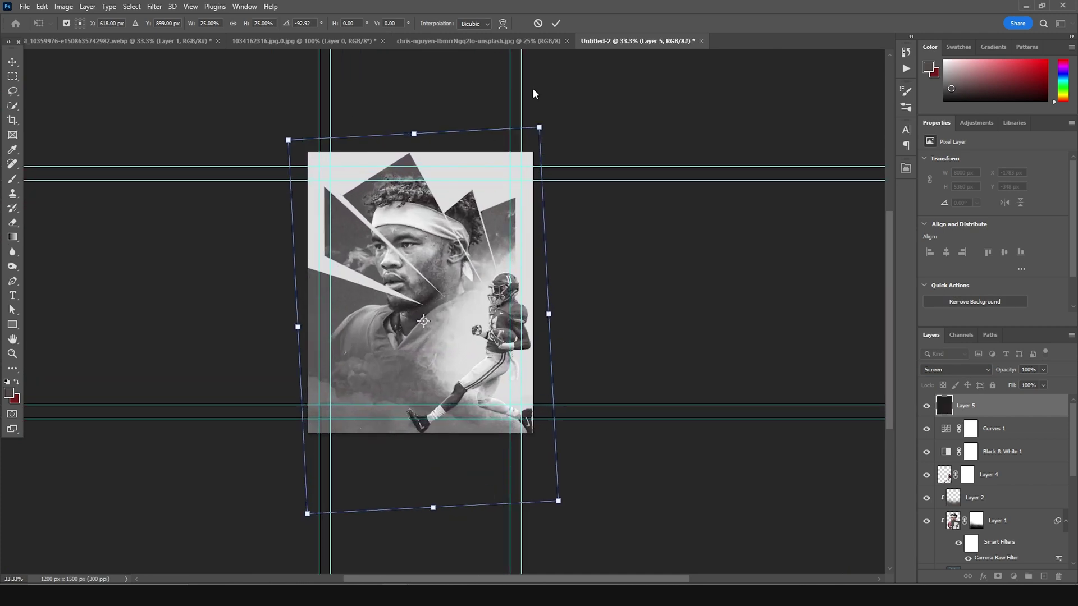
left_click_drag(555, 103, 567, 102)
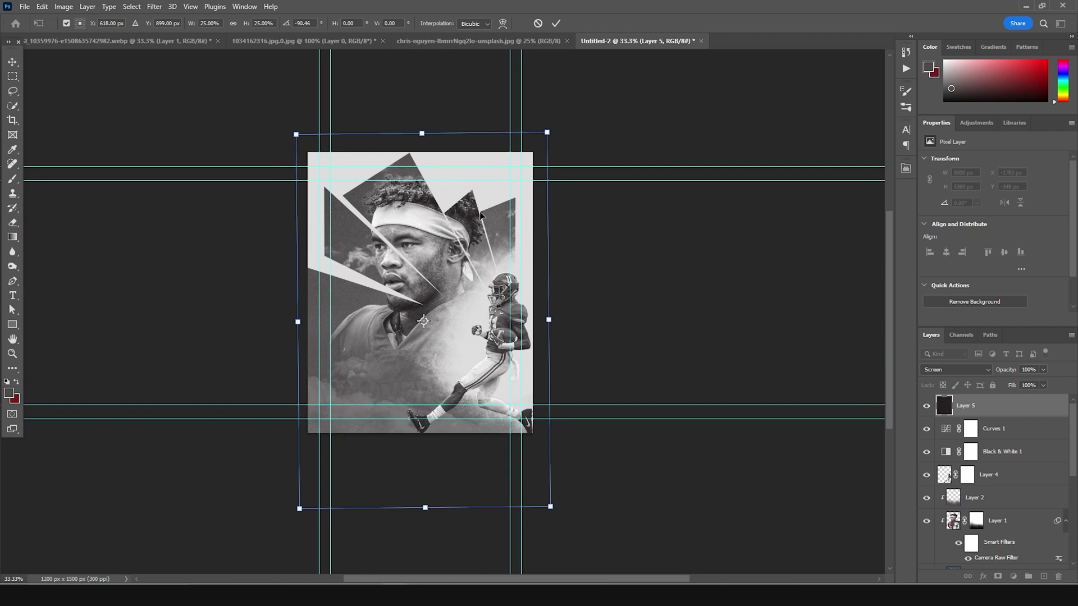
left_click_drag(467, 218, 465, 205)
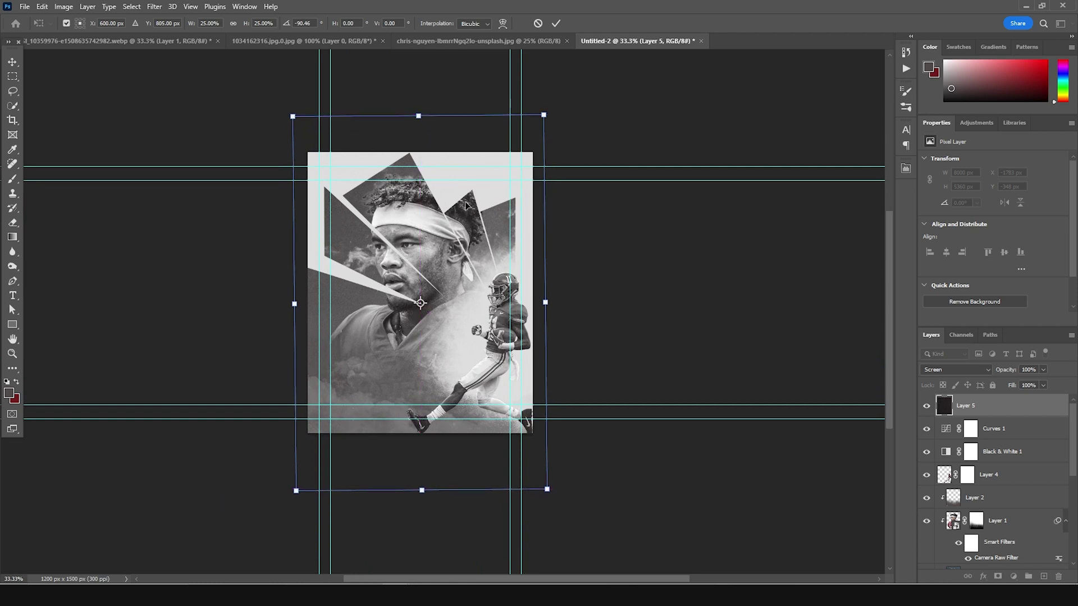
key("ctrl+plus")
Step: Add the title text "Kyler Murray" in 5 pt Phonk across the large player's chest and color it dark red, a50000
left_click(13, 296)
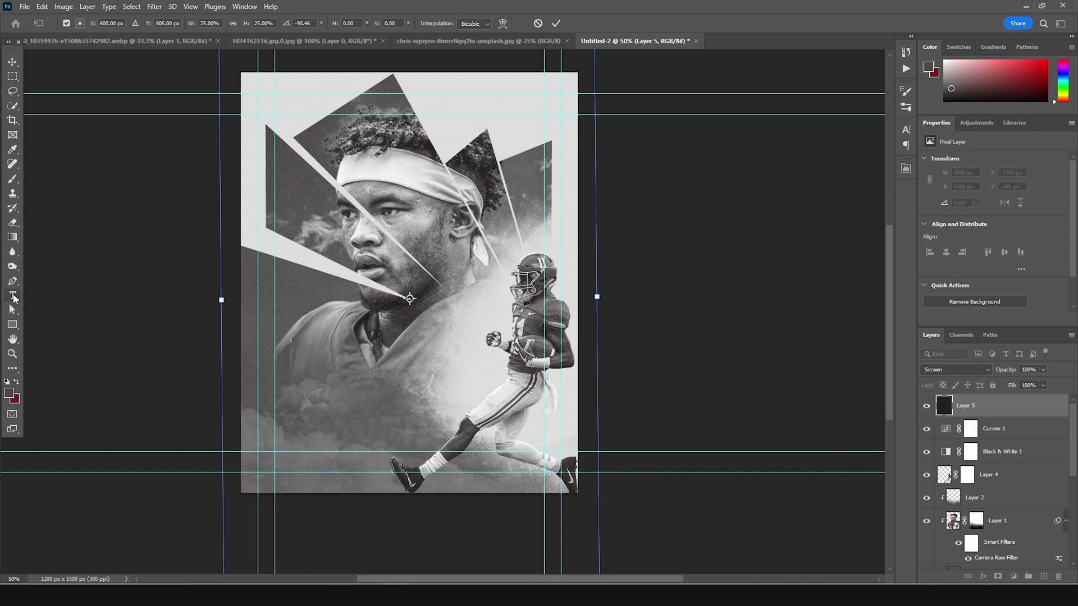
left_click(327, 371)
type("Kyler Murray")
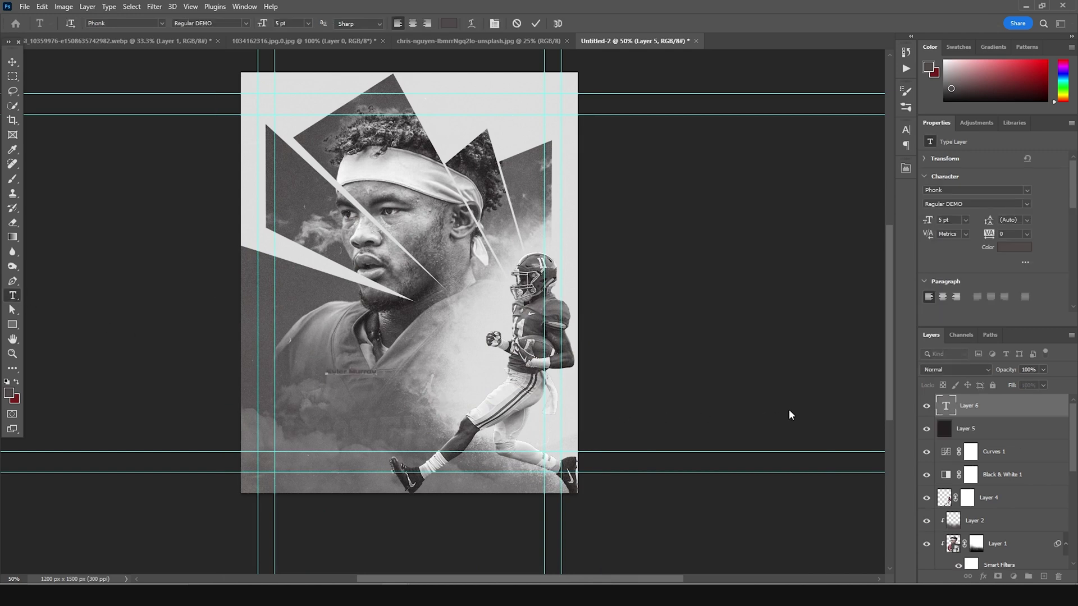
double_click(945, 406)
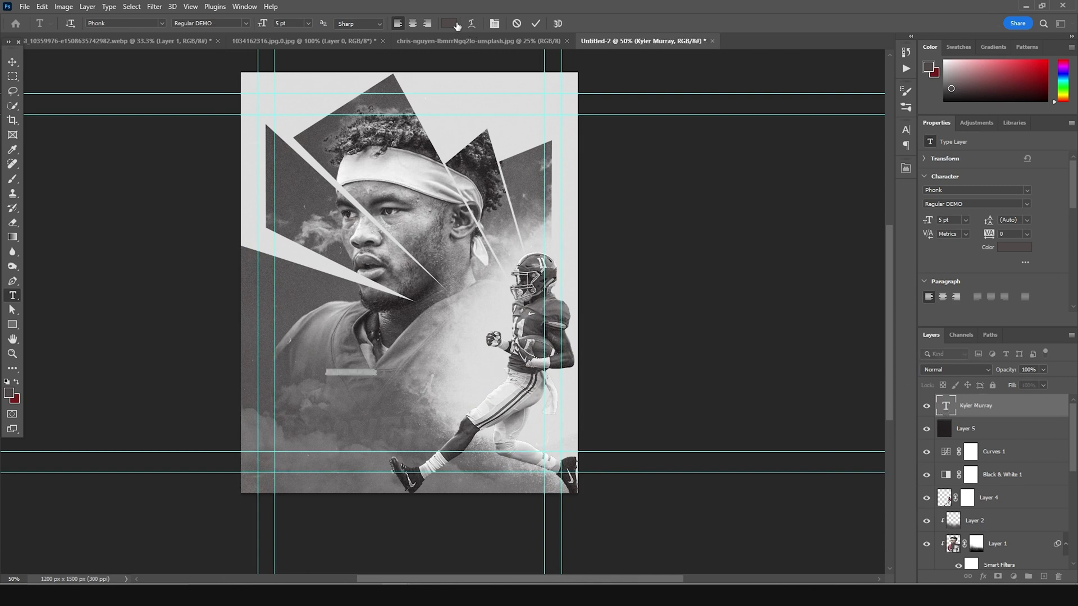
left_click(451, 23)
left_click_drag(746, 415, 765, 384)
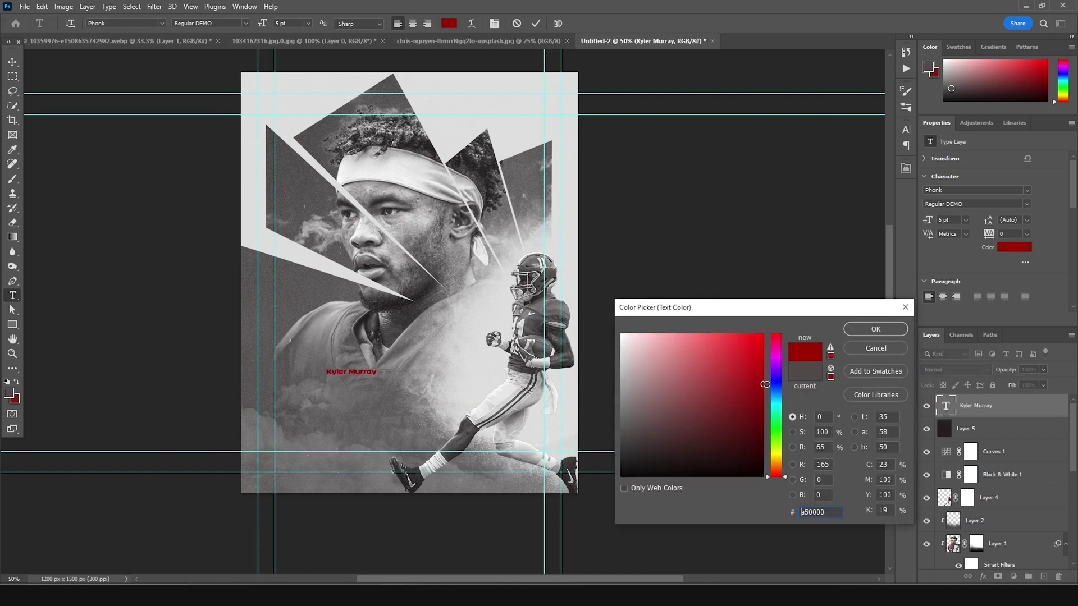
key("Return")
Step: Enlarge the title to about 22.45 pt and place it along the poster's left margin guide, beside the running player
left_click(12, 62)
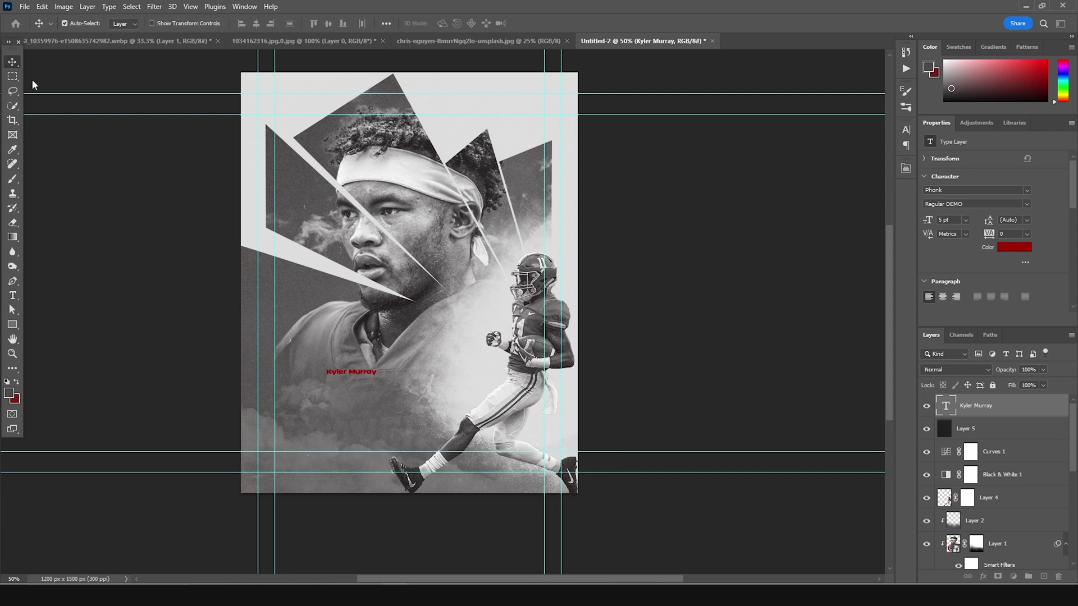
key("ctrl+t")
left_click_drag(377, 380, 417, 375)
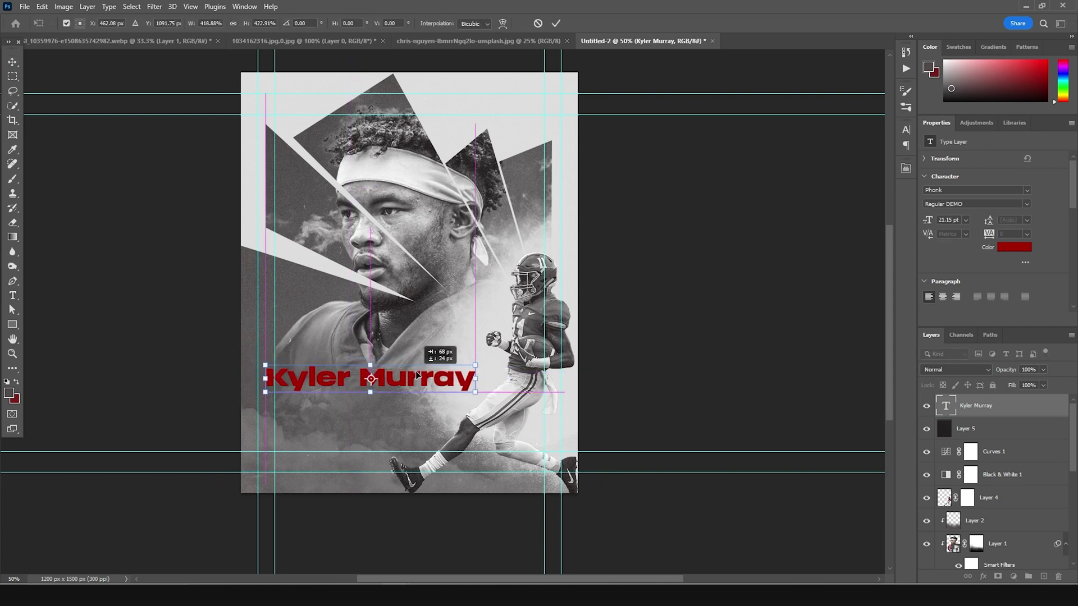
left_click_drag(475, 392, 481, 393)
key("Return")
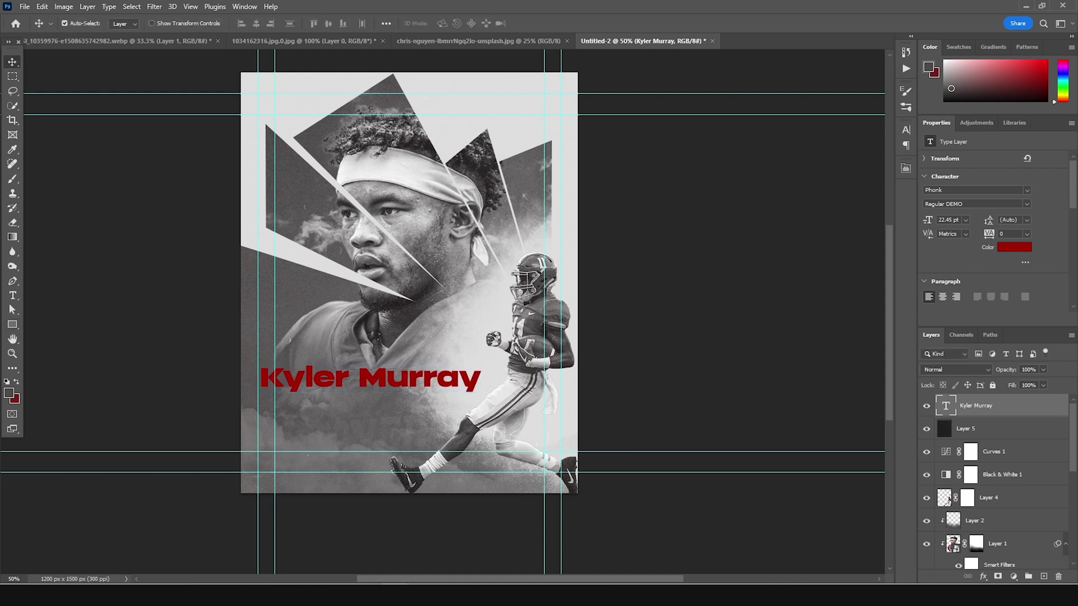
Step: Add a dark red lorem ipsum paragraph box directly below the title, matching its width, with the text size set to 4 pt
left_click(12, 295)
left_click_drag(260, 398, 483, 431)
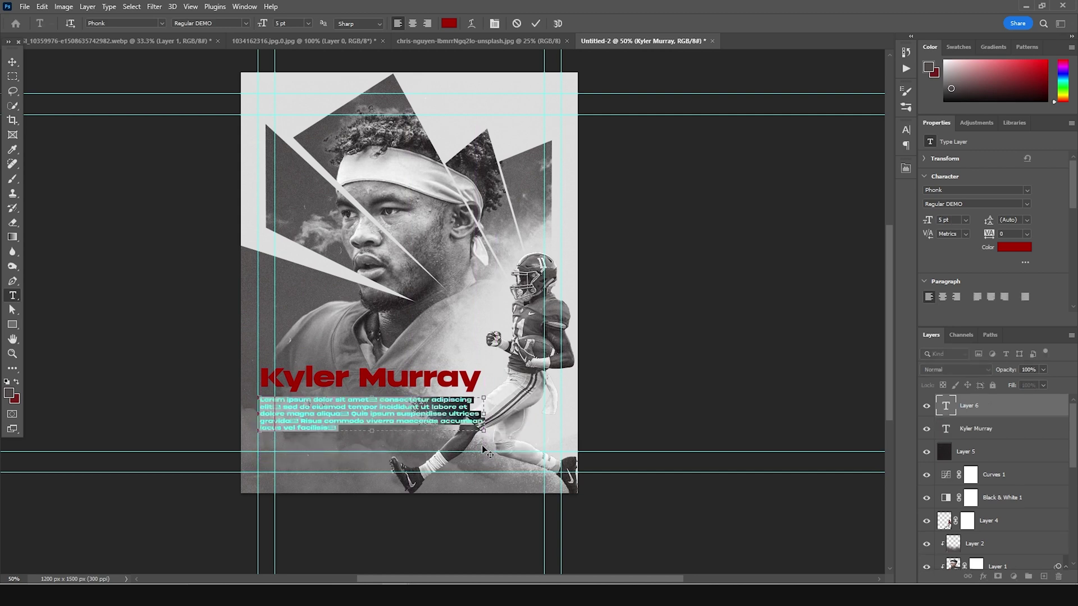
left_click(955, 224)
type("4")
key("Return")
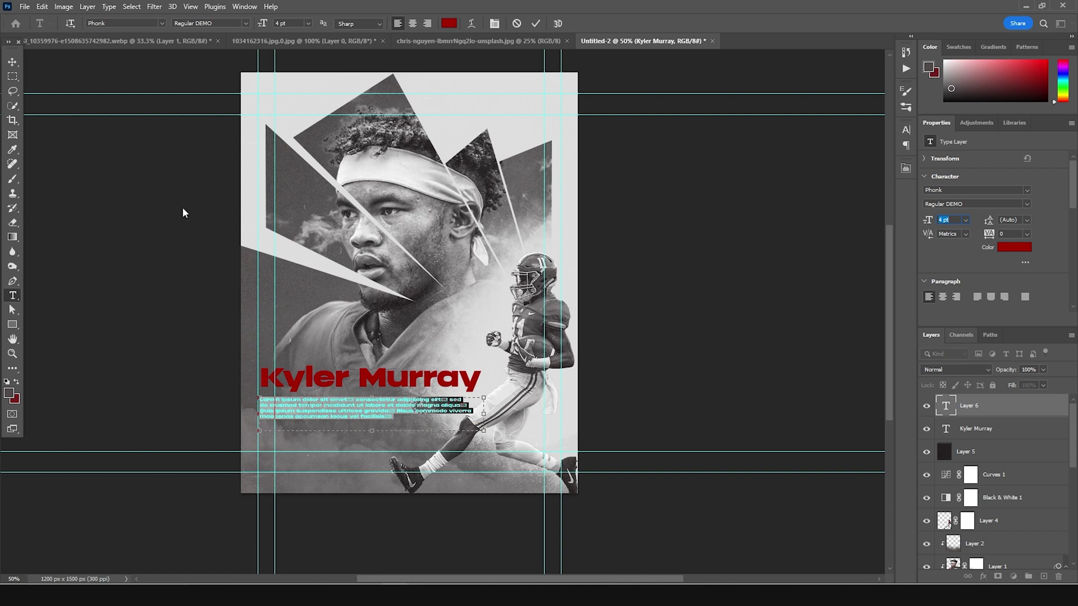
left_click(12, 62)
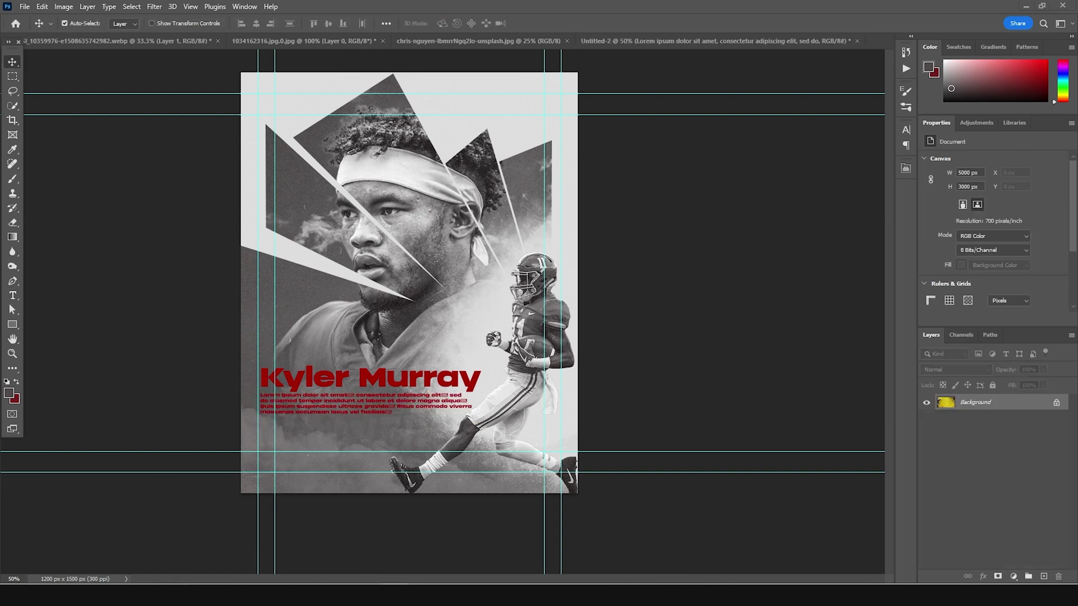
Step: Bring the yellow grunge texture into the poster, place its layer directly above the title and clip it to the title text
left_click_drag(406, 362, 406, 364)
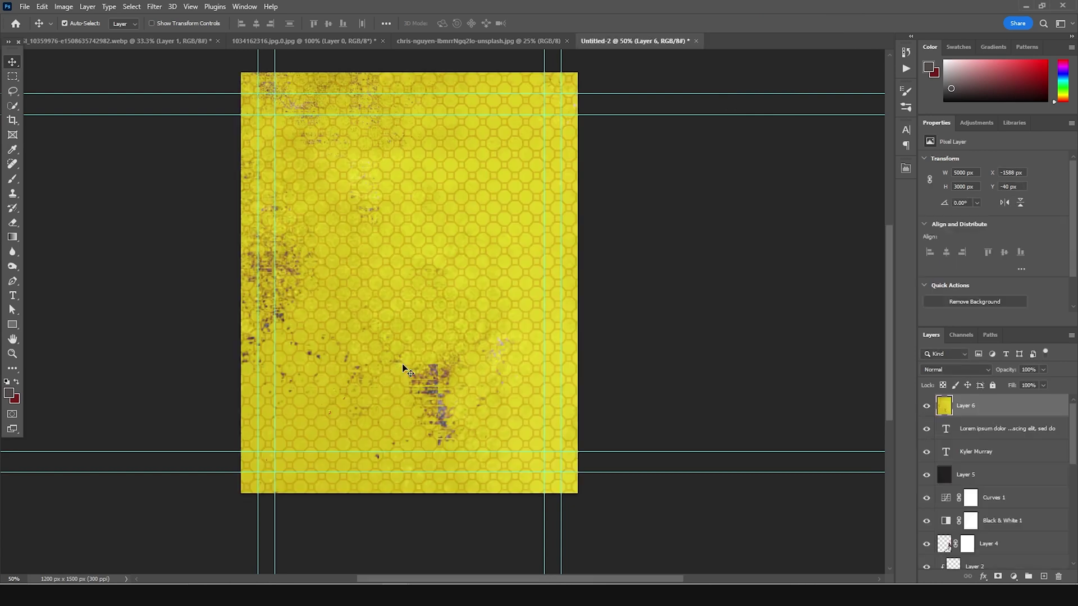
left_click_drag(946, 413, 970, 452)
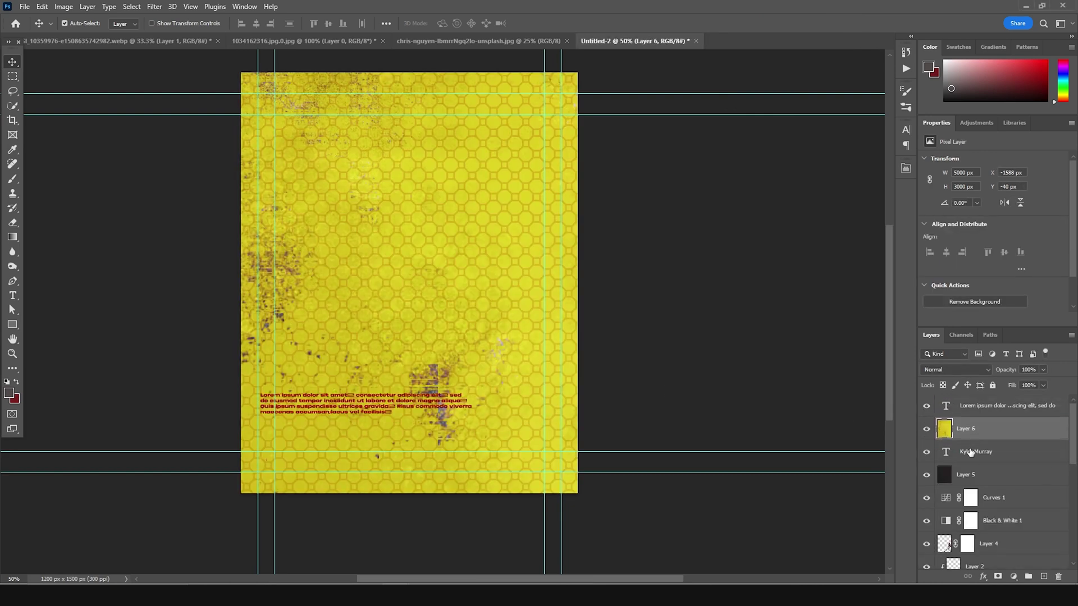
right_click(1022, 436)
left_click(937, 324)
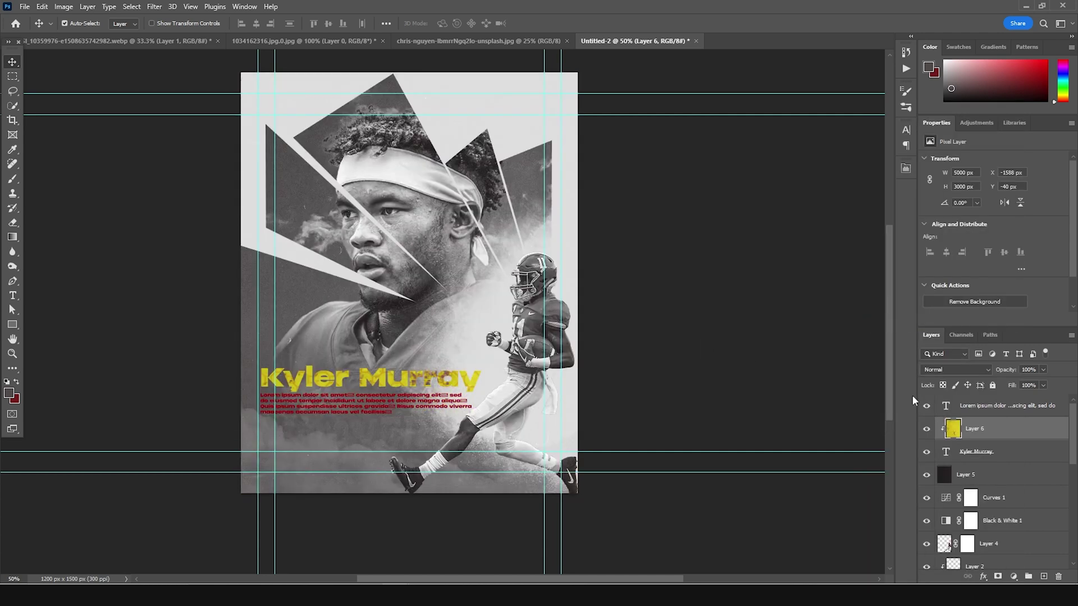
Step: Set the clipped yellow texture layer's blend mode to Soft Light
key("ctrl+plus")
left_click(954, 370)
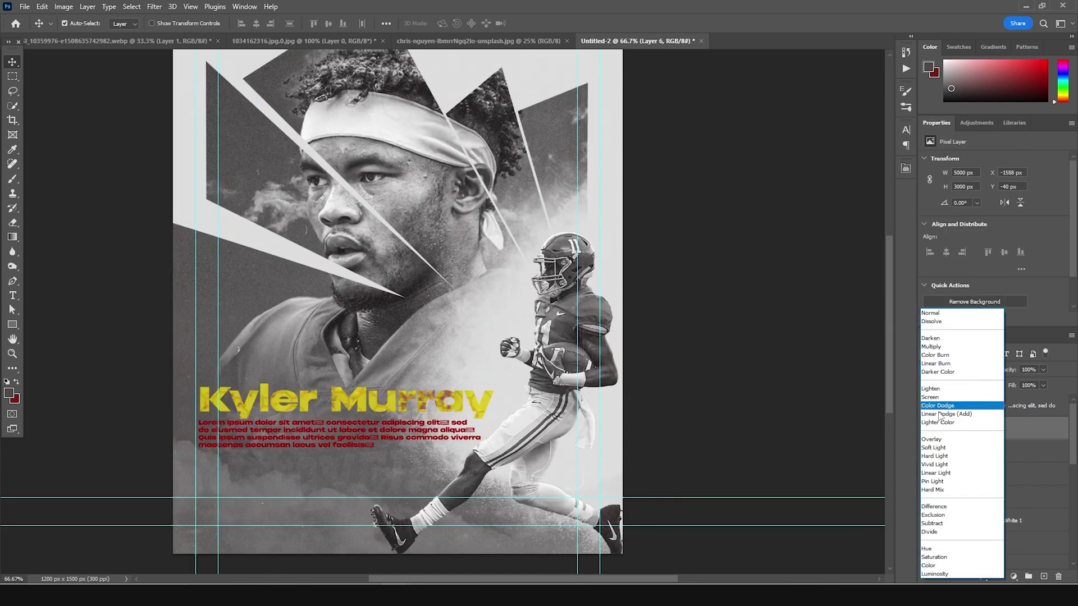
left_click(935, 447)
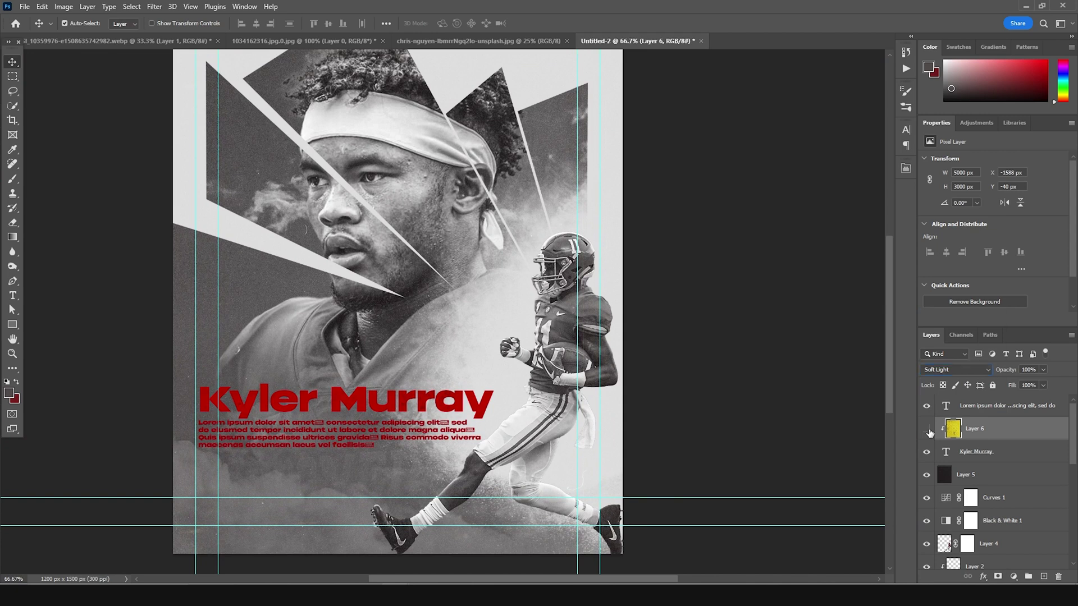
Step: Scale the yellow texture down to about 16% and move it over the title text
key("ctrl+minus")
key("ctrl+minus")
key("ctrl+minus")
key("ctrl+minus")
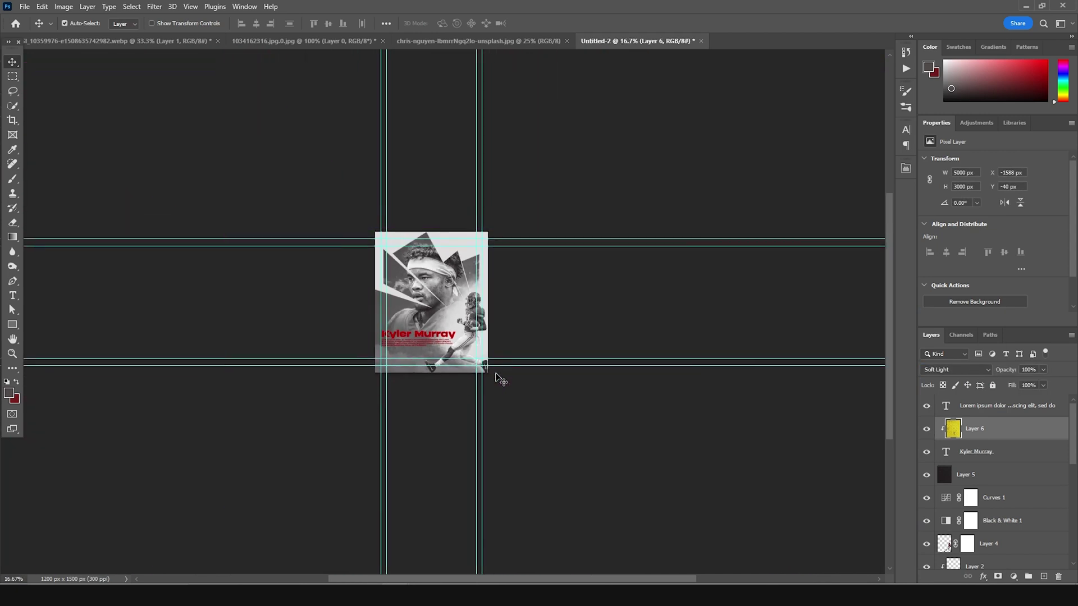
key("ctrl+t")
left_click_drag(694, 224, 498, 346)
left_click_drag(470, 381, 429, 338)
Step: Reposition the yellow texture and enlarge it to about 860 by 516 px so it covers the whole title
key("ctrl+plus")
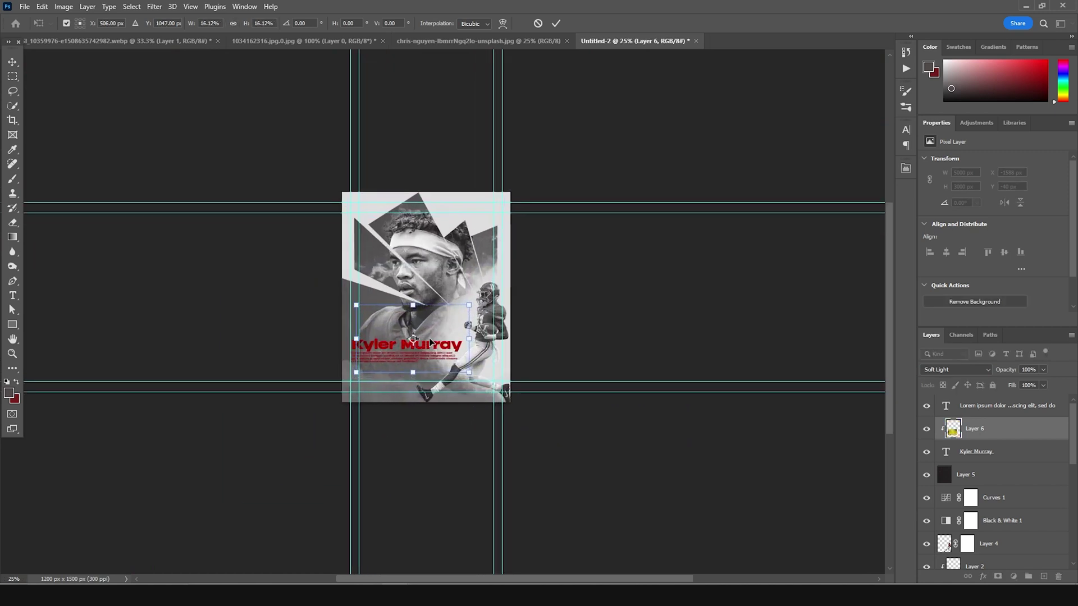
key("ctrl+plus")
key("ctrl+plus")
key("ctrl+plus")
left_click_drag(429, 406, 401, 395)
left_click(502, 469, "alt")
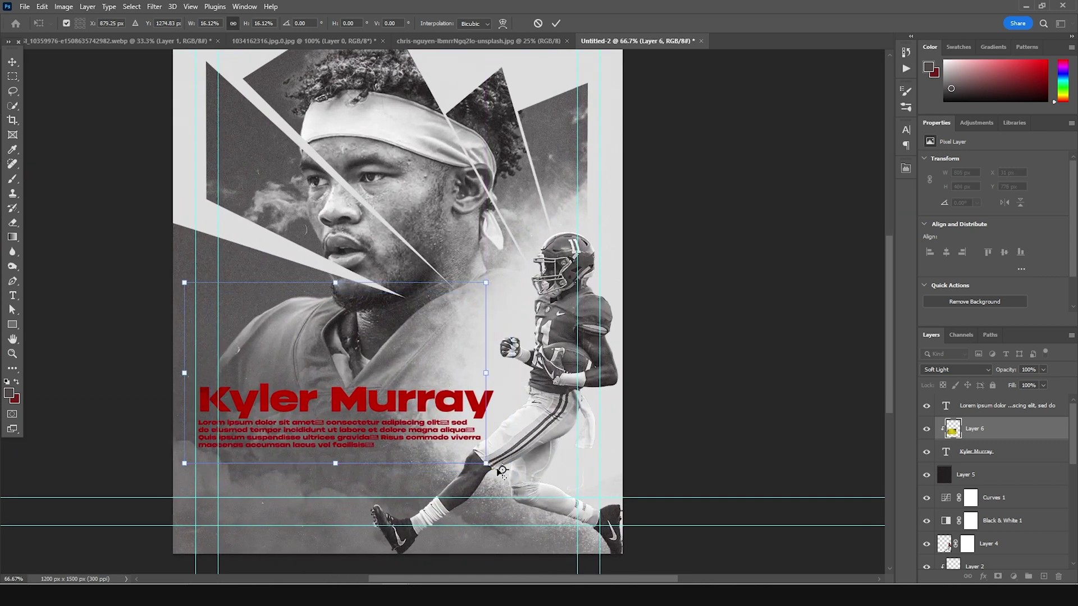
mouse_move(498, 470)
left_mouse_down()
mouse_move(474, 455)
mouse_move(494, 476)
left_mouse_up()
key("Return")
key("ctrl+minus")
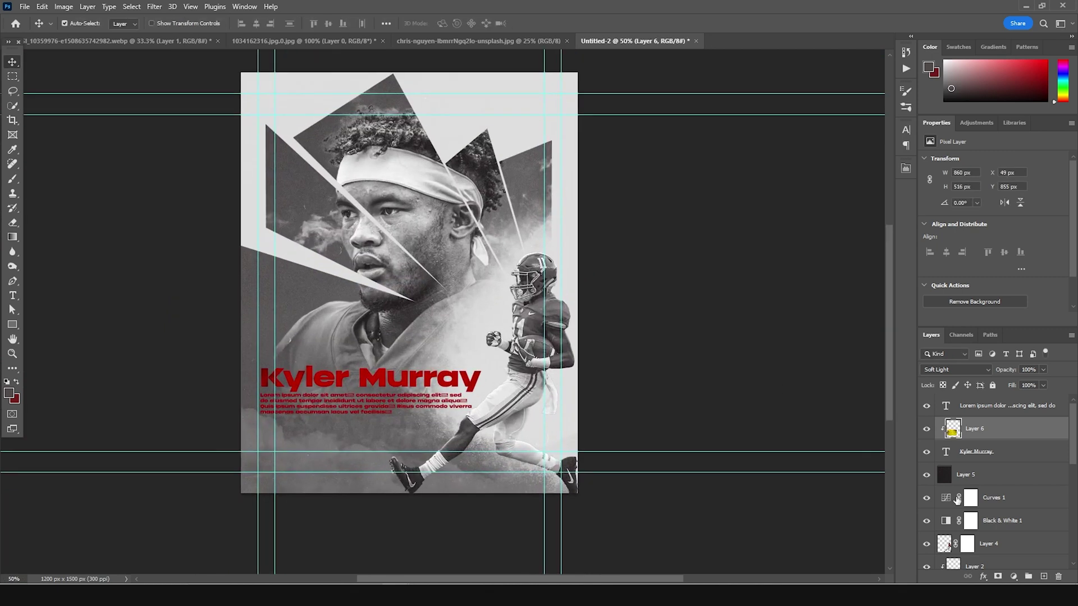
Step: Add a new empty layer directly above Layer 2, beneath the running player's layer
left_click(969, 474)
scroll(969, 475, "down", 3)
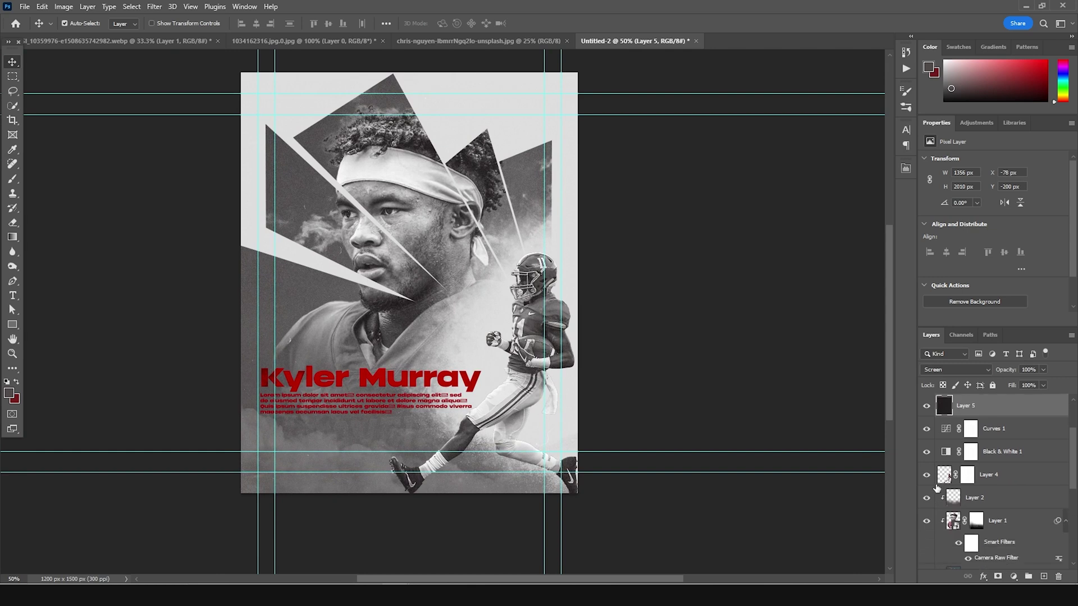
scroll(939, 491, "down", 1)
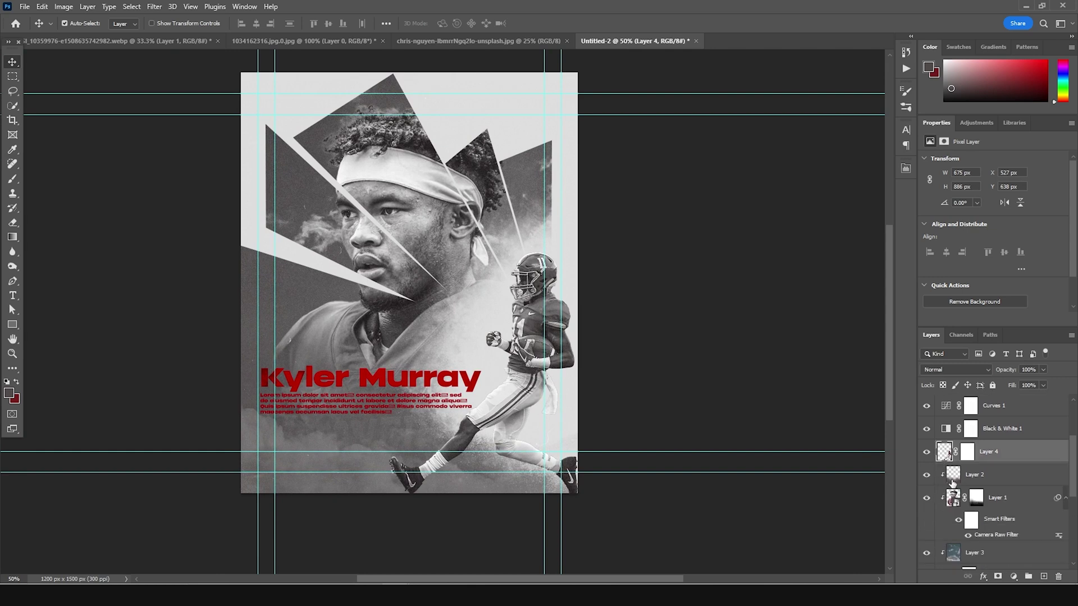
left_click(955, 476)
left_click(1043, 577)
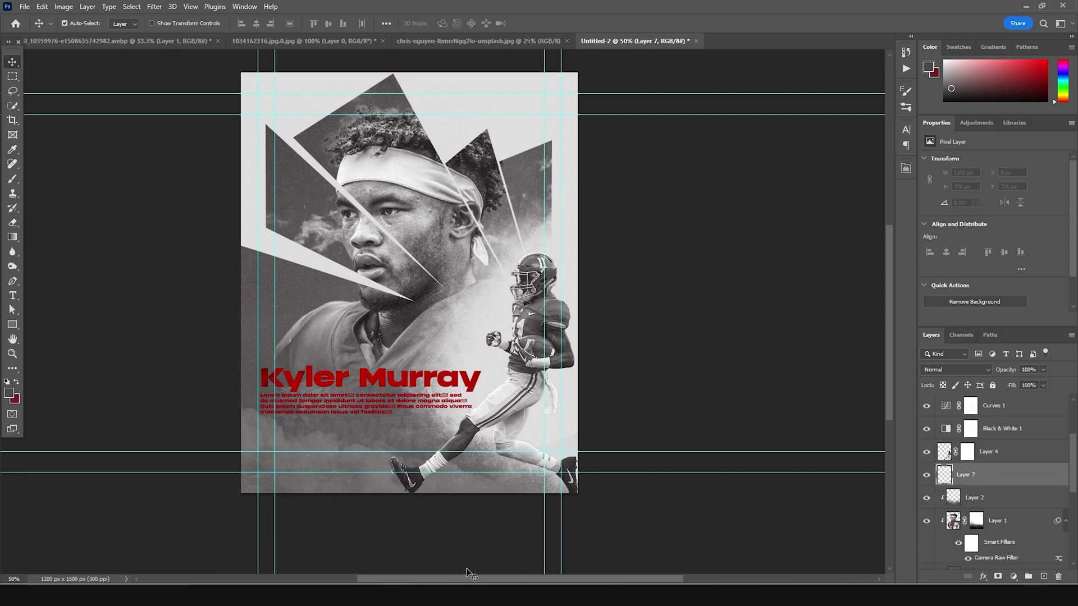
Step: Set the foreground to a darker near-black colour and choose the Soft Round brush for painting on the new Layer 7
key("b")
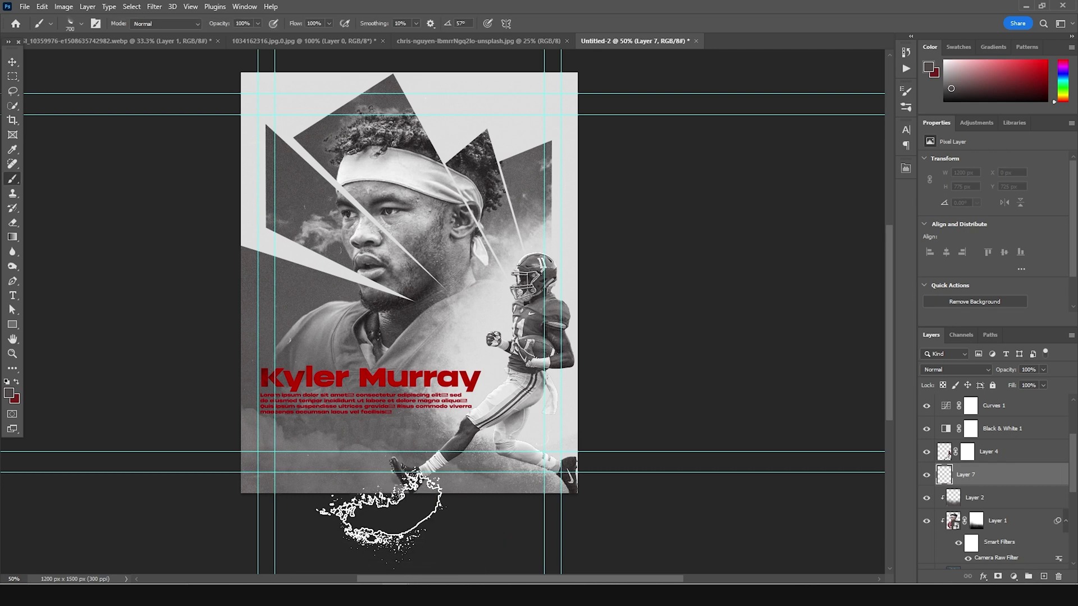
left_click(10, 394)
left_click_drag(657, 426, 622, 457)
left_click(882, 335)
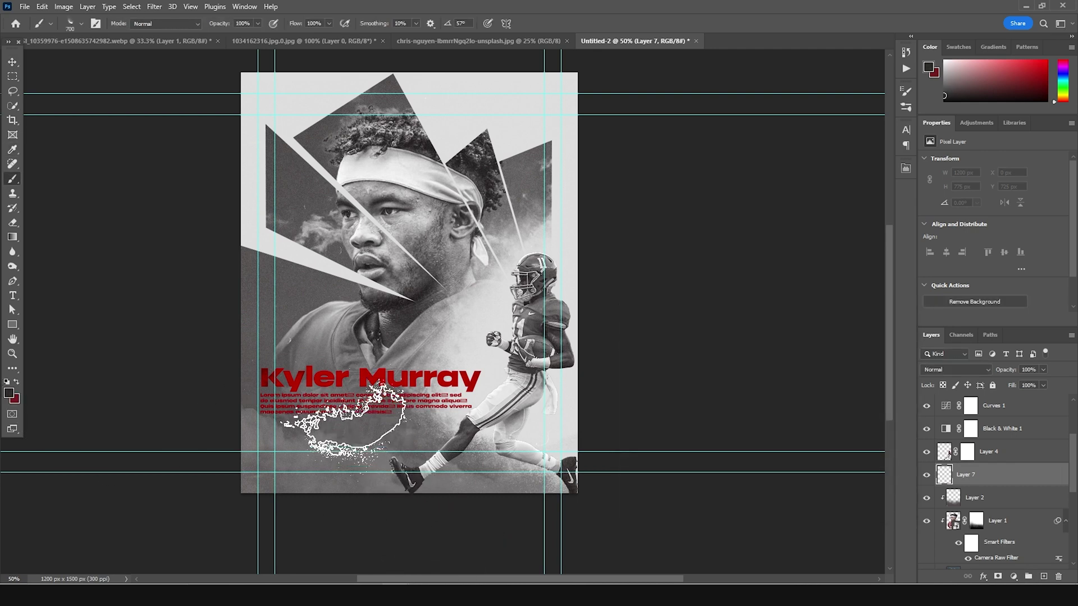
left_click(82, 24)
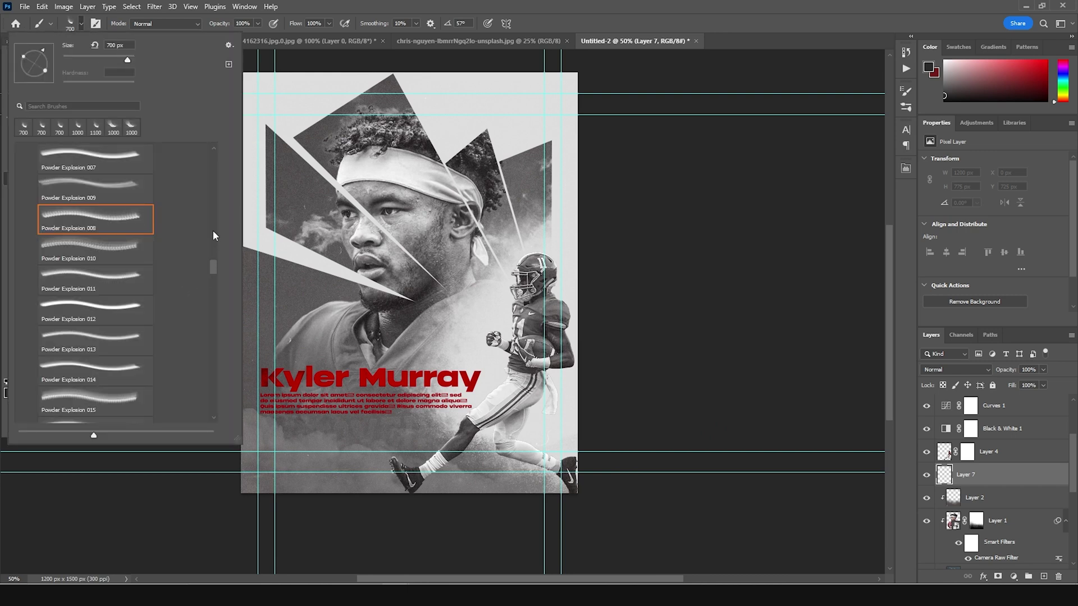
left_click_drag(213, 262, 200, 143)
double_click(122, 167)
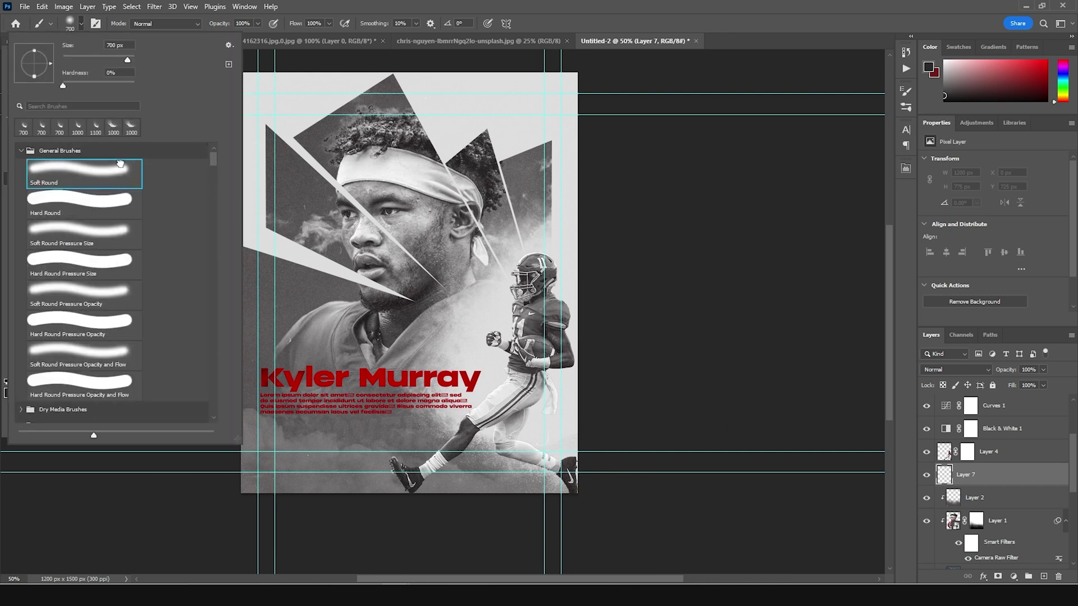
Step: Paint soft dark shading behind the title and body text on Layer 7, reducing the brush size to 400 px
mouse_move(353, 401)
left_mouse_down()
mouse_move(392, 416)
mouse_move(445, 396)
left_mouse_up()
key("bracketleft")
key("bracketleft")
key("bracketleft")
left_click_drag(264, 421, 124, 511)
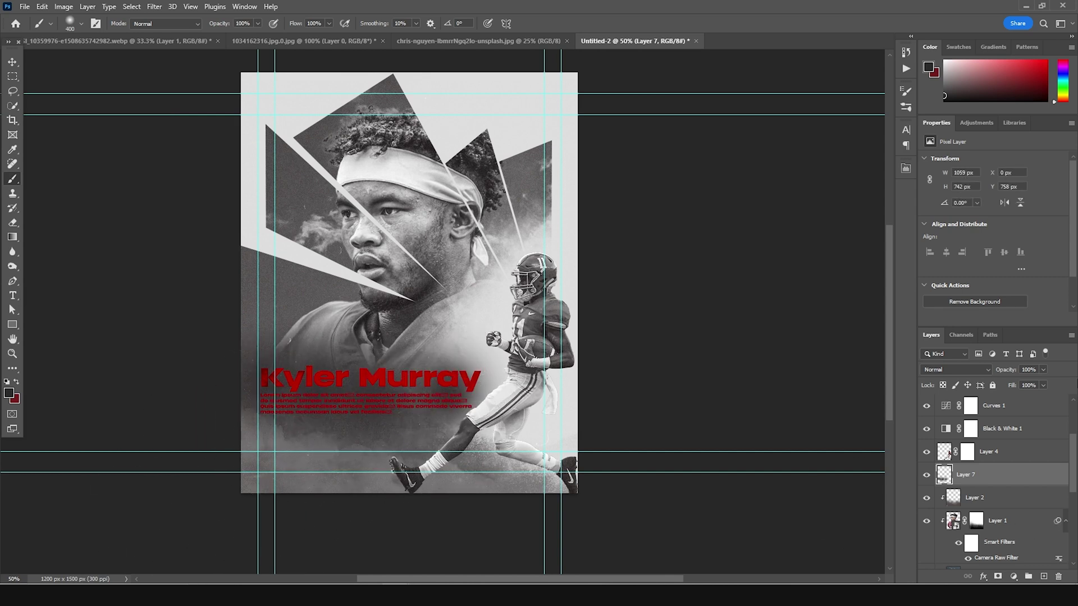
Step: Set Layer 7's opacity to 57% and add one more dark dab behind the title
left_click(1043, 369)
left_click(1027, 384)
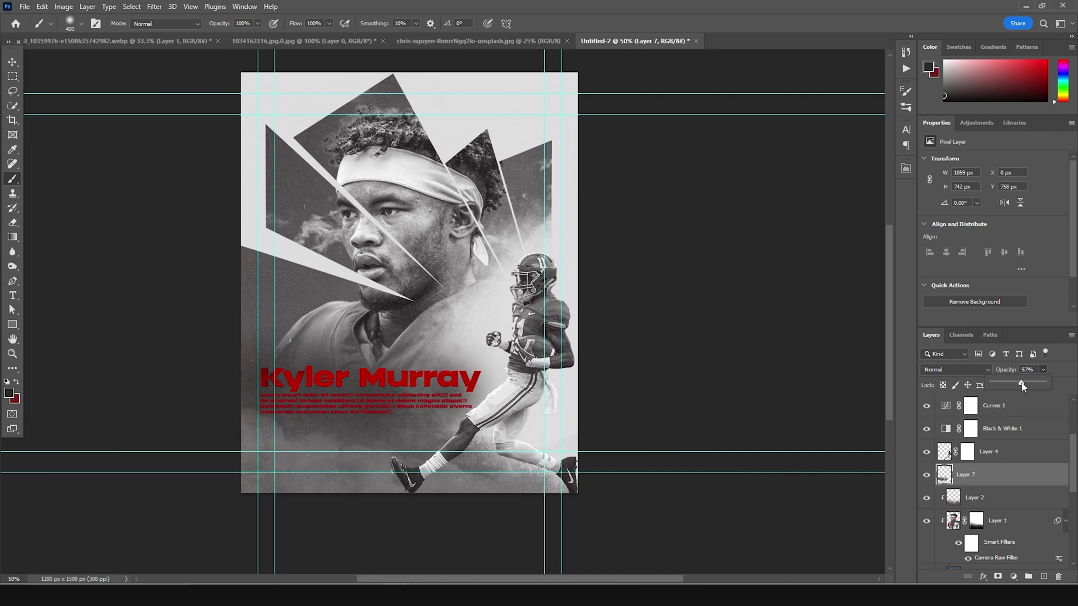
left_click(337, 385)
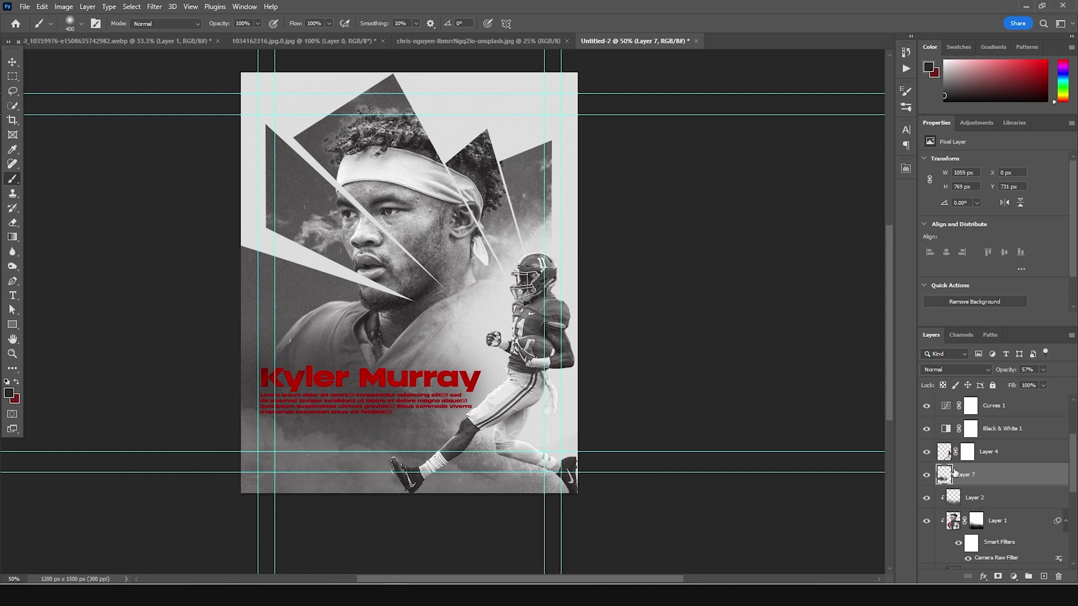
left_click(12, 62)
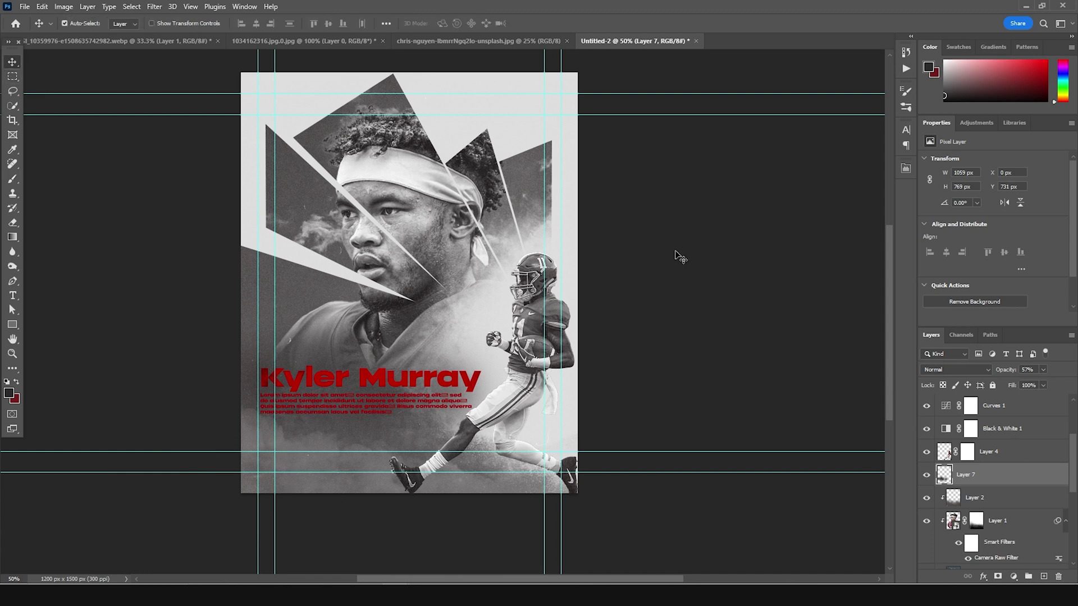
Step: Add a two-line caption reading "Windy studio" and "Design Tutorial" in 4 pt Phonk in the poster's upper light area
scroll(595, 384, "down", 2)
scroll(595, 384, "up", 4)
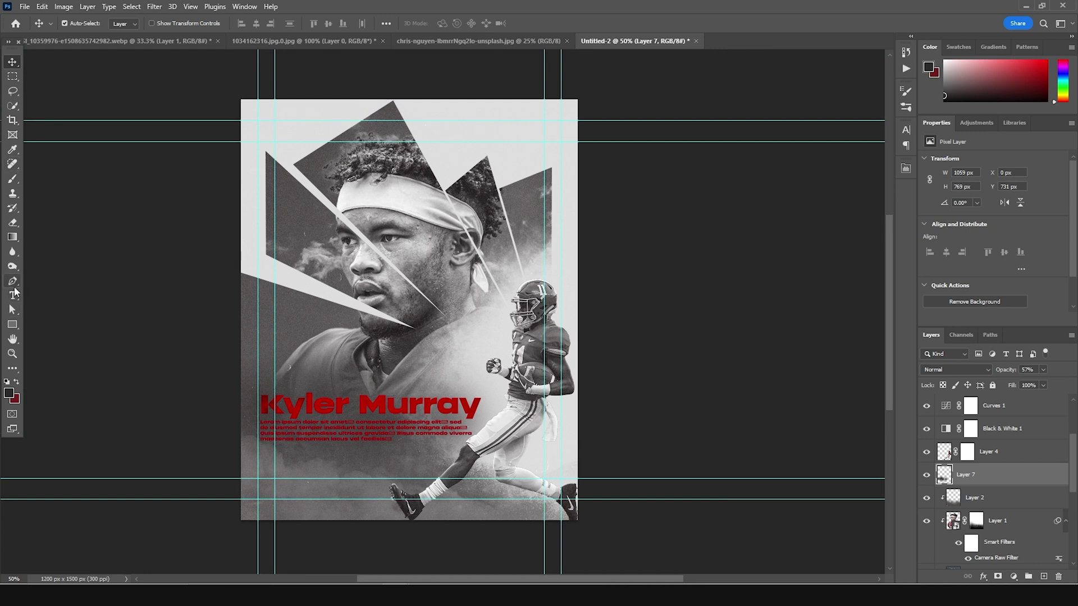
left_click(12, 295)
left_click(449, 134)
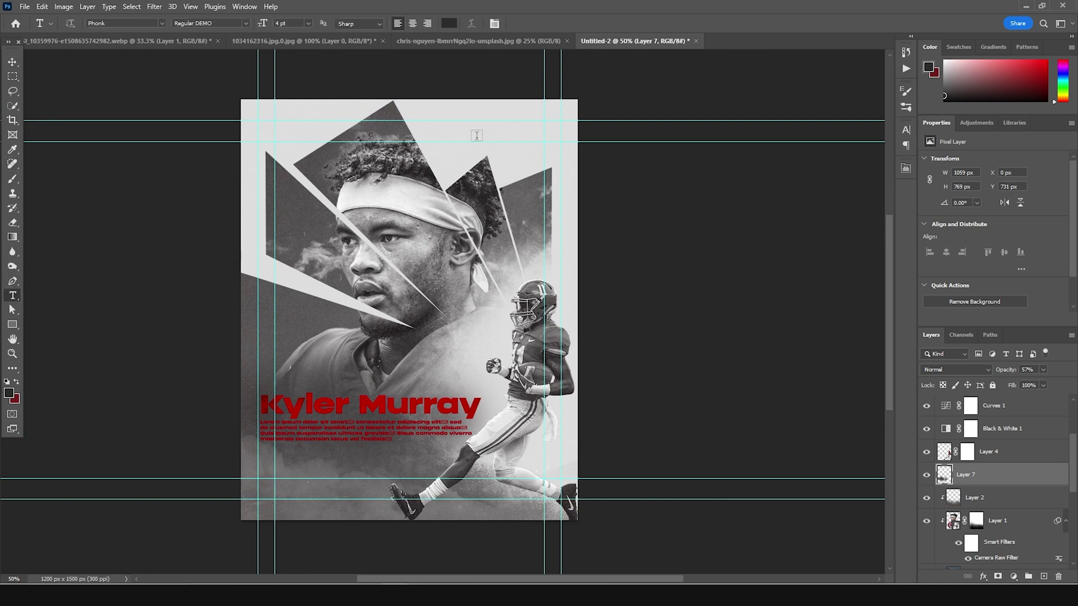
key("Left")
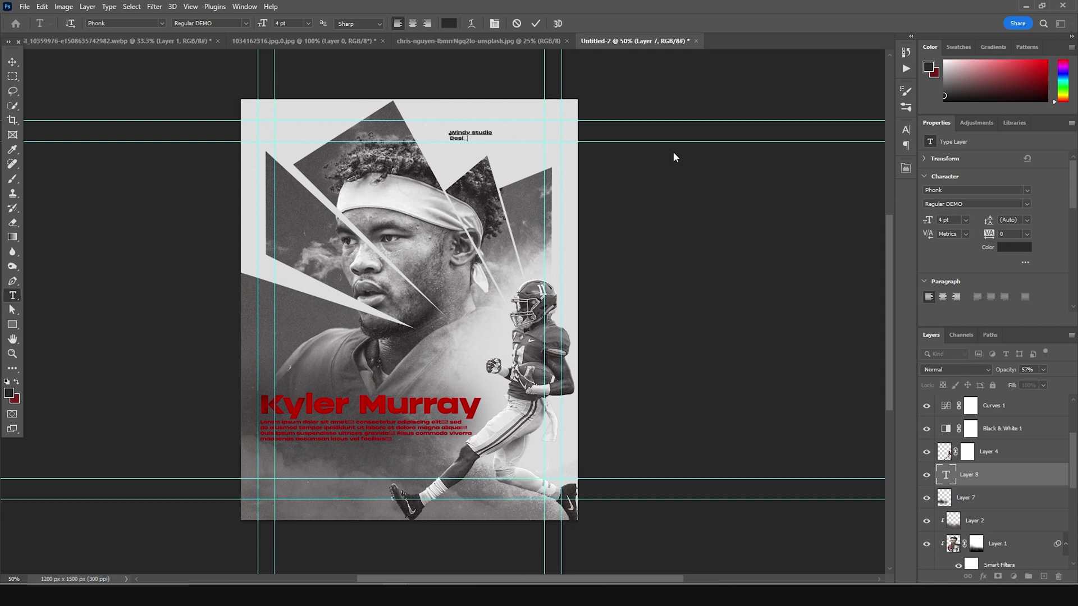
Step: Adjust the caption's character formatting, setting the letter tracking of the "Design Tutorial" line to 200
double_click(946, 474)
key("Up")
key("Up")
key("Return")
key("Down")
key("Down")
key("Tab")
key("Tab")
key("Tab")
type("200")
key("Return")
Step: Center-align the two-line caption and undo the last character formatting change
left_click(947, 476)
double_click(947, 476)
left_click(412, 23)
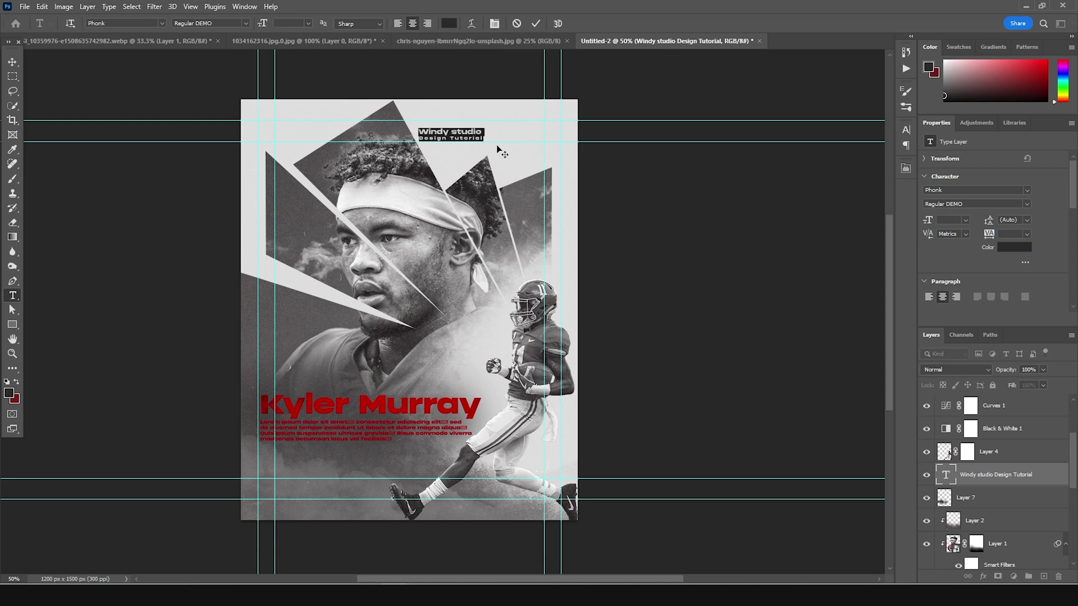
key("ctrl+z")
left_click(12, 62)
left_click(502, 120)
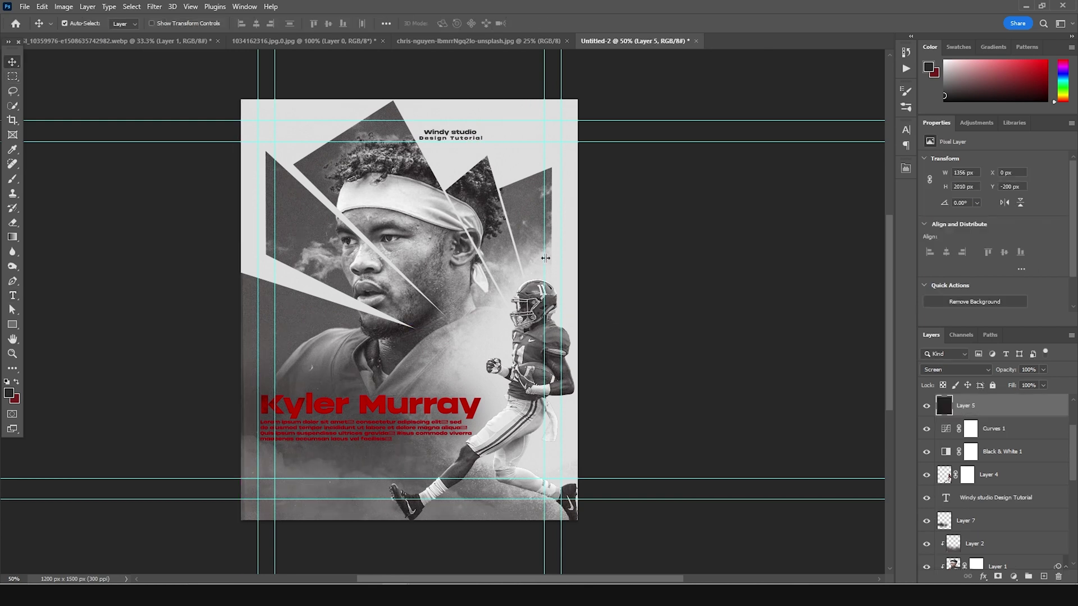
Step: Change the "Windy studio Design Tutorial" caption's text colour to grey 585554 and deselect its layer
double_click(946, 497)
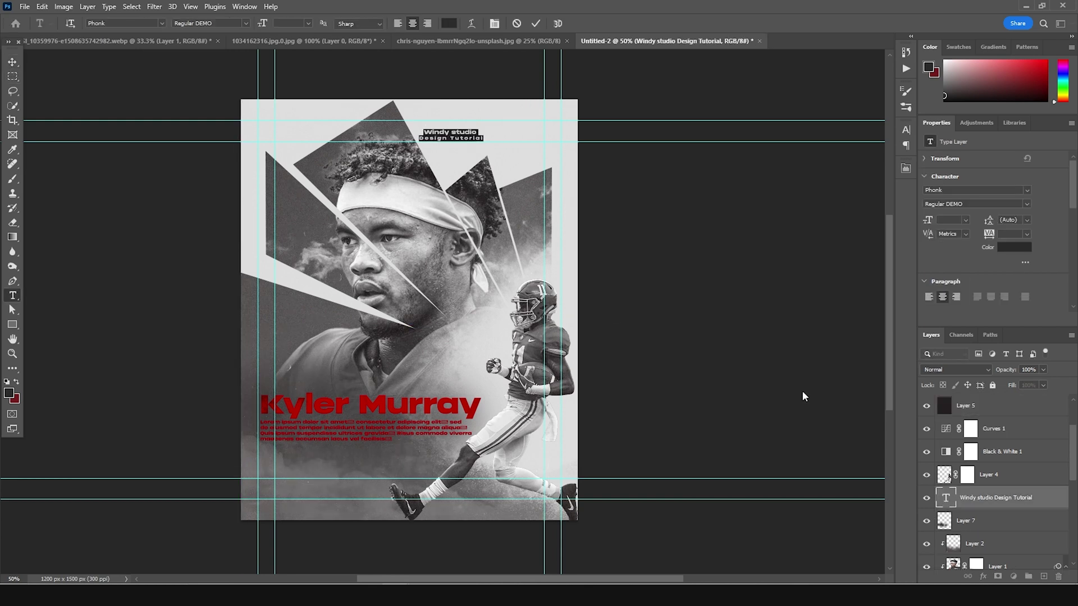
left_click(449, 23)
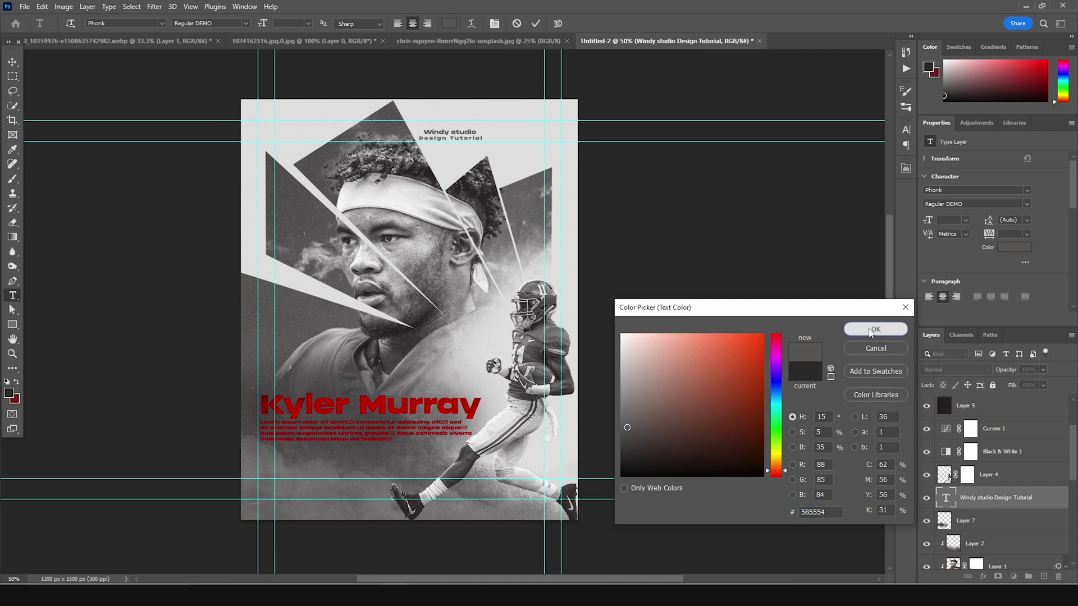
left_click(875, 330)
left_click(13, 61)
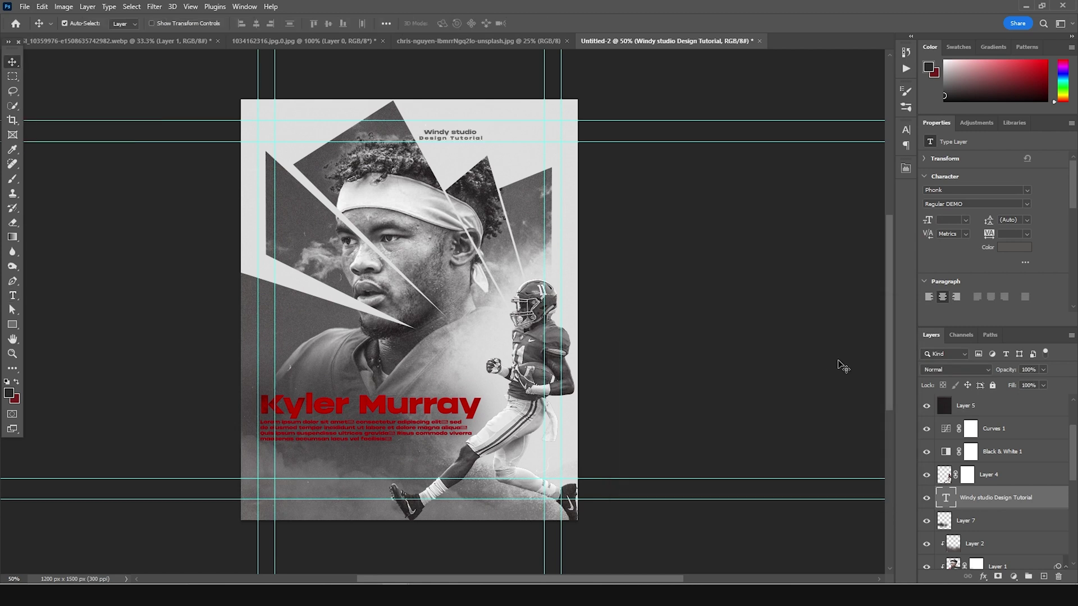
left_click(687, 389)
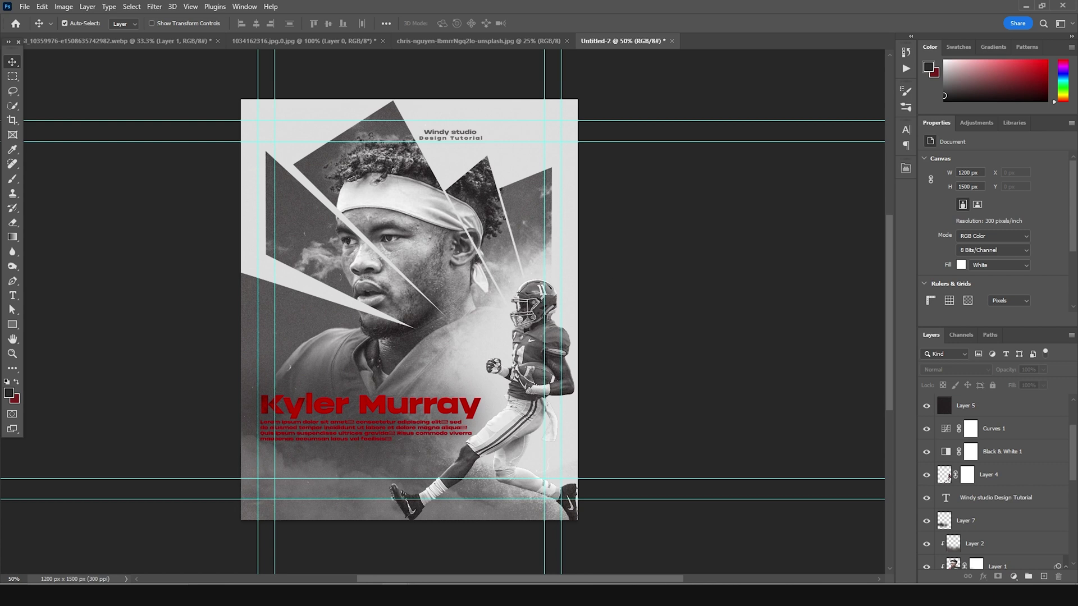
Step: Bring the broken-glass texture into the poster as the topmost layer and set its blend mode to Screen
scroll(993, 483, "up", 3)
left_click_drag(732, 39, 945, 410)
key("Delete")
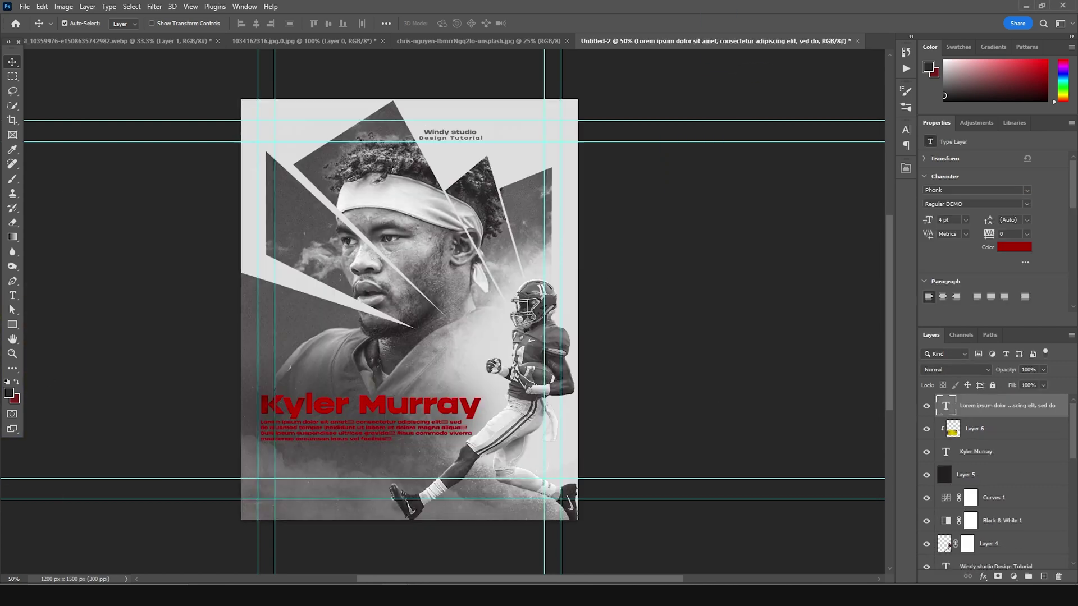
key("ctrl+shift+Tab")
left_click_drag(261, 288, 430, 291)
left_click(975, 370)
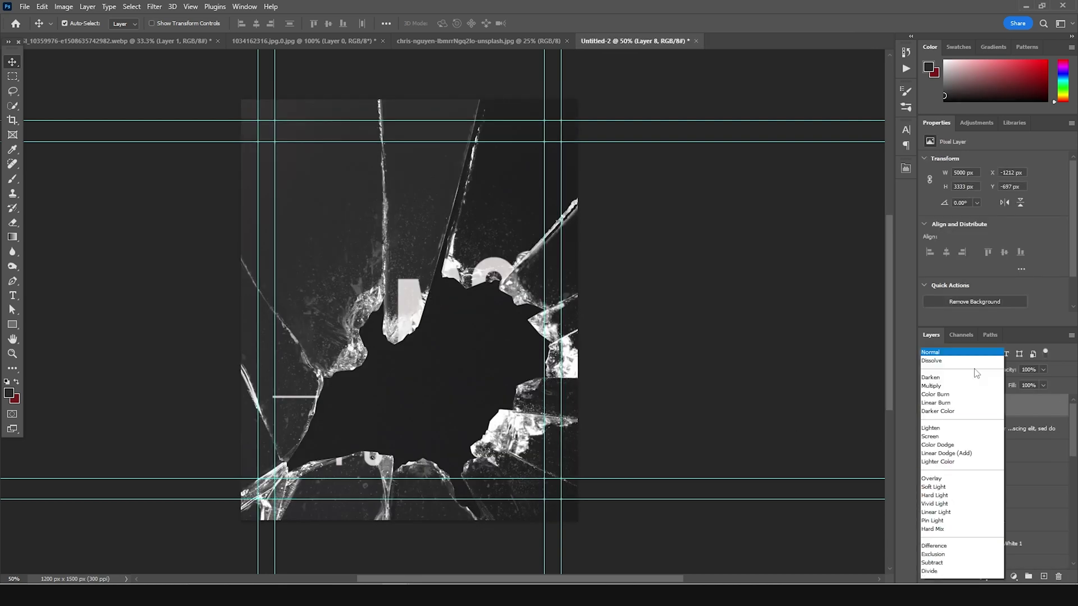
left_click(932, 400)
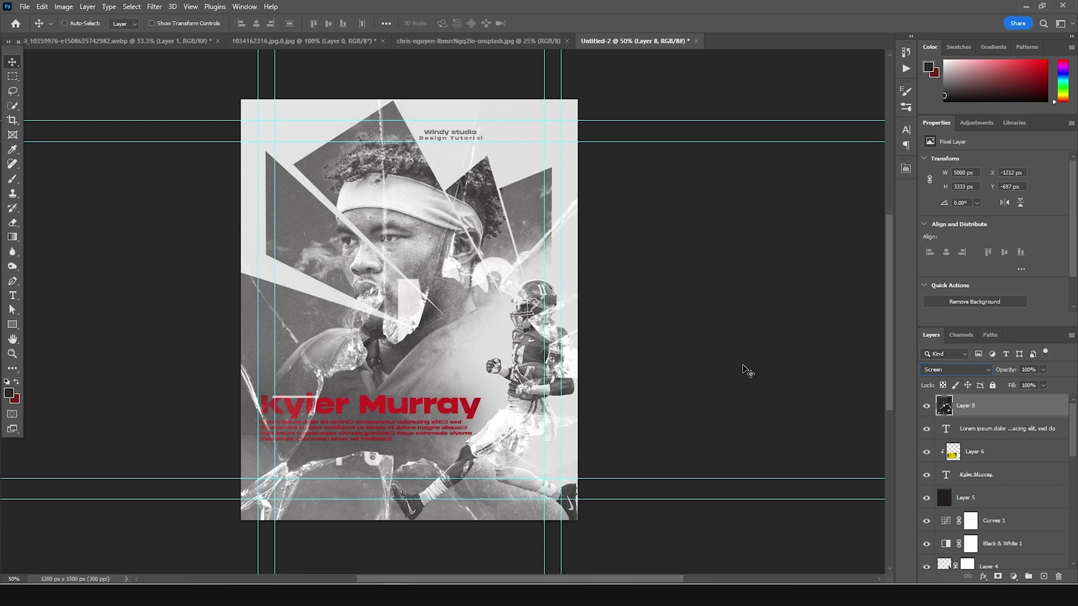
Step: Scale the glass texture to about 55.5% by 57.3%, rotate it about -39.9°, and place it across the poster's lower right area
key("ctrl+t")
key("ctrl+minus")
key("ctrl+minus")
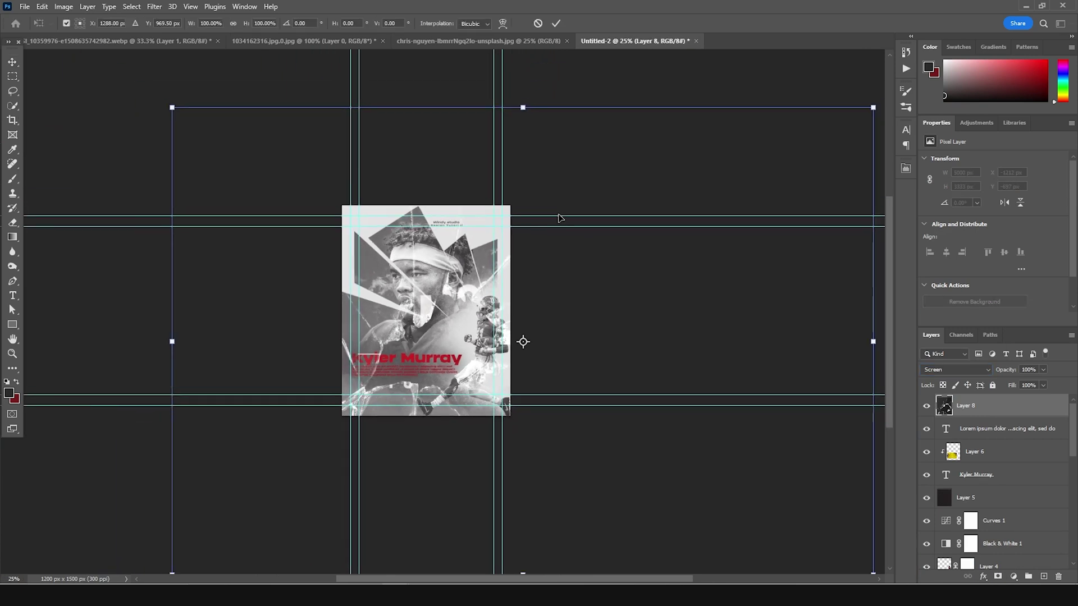
left_click_drag(168, 109, 478, 306)
left_click_drag(578, 345, 455, 315)
left_click_drag(749, 260, 617, 237)
left_click_drag(611, 389, 607, 332)
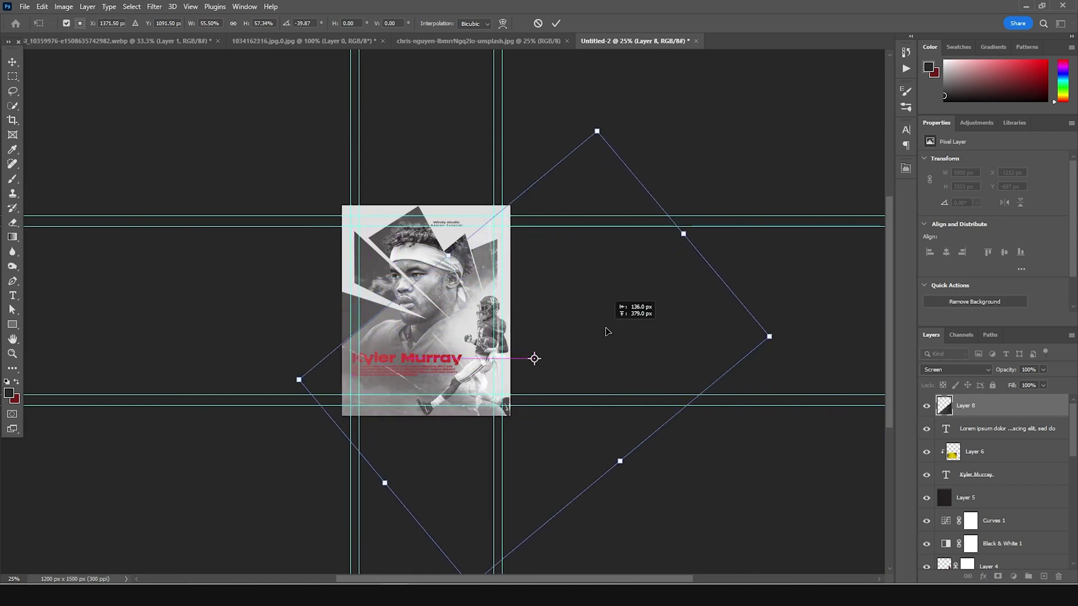
key("ctrl+plus")
key("ctrl+plus")
key("ctrl+plus")
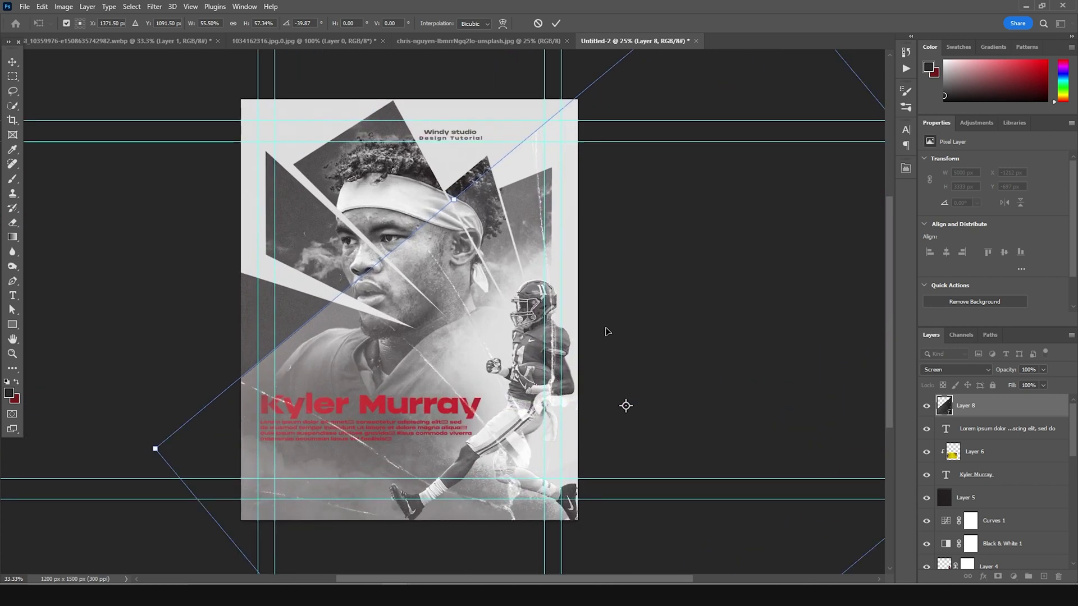
key("Return")
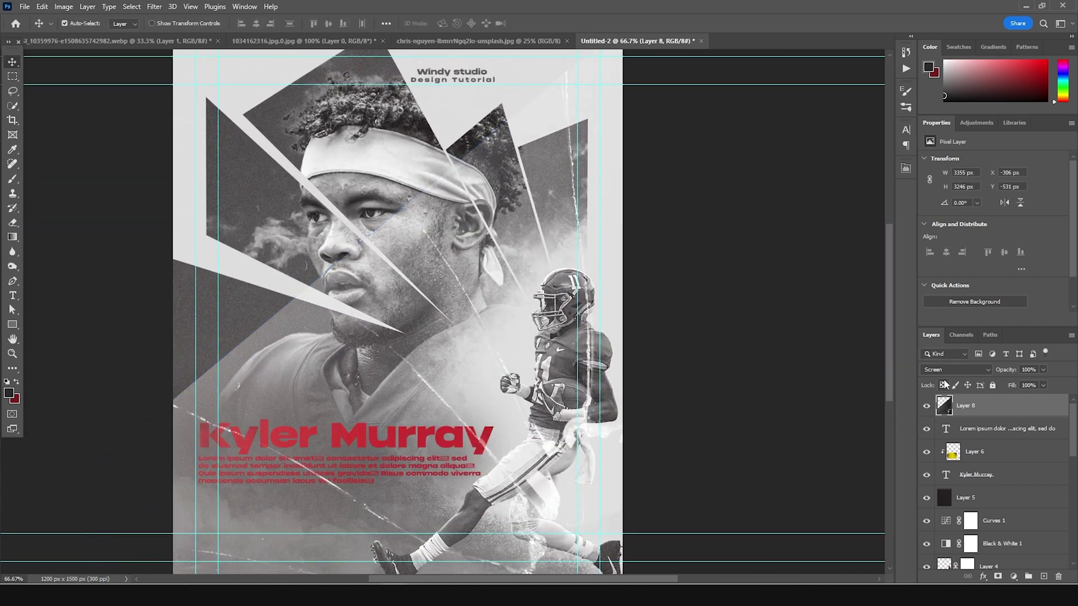
Step: Apply Levels to the glass texture with the black input level at 106 to darken its background
key("ctrl+l")
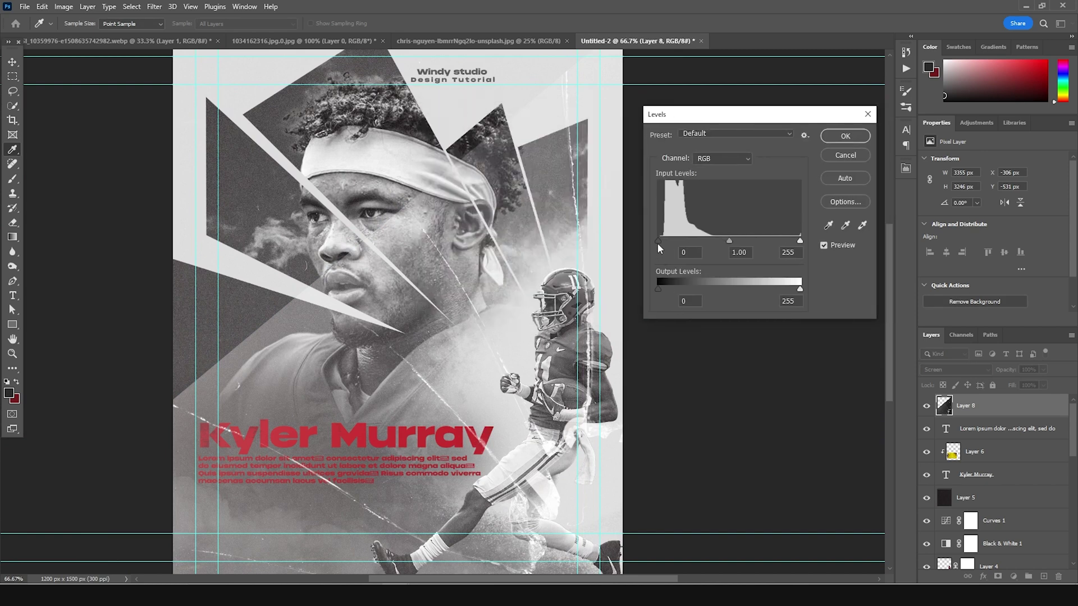
left_click_drag(658, 240, 713, 248)
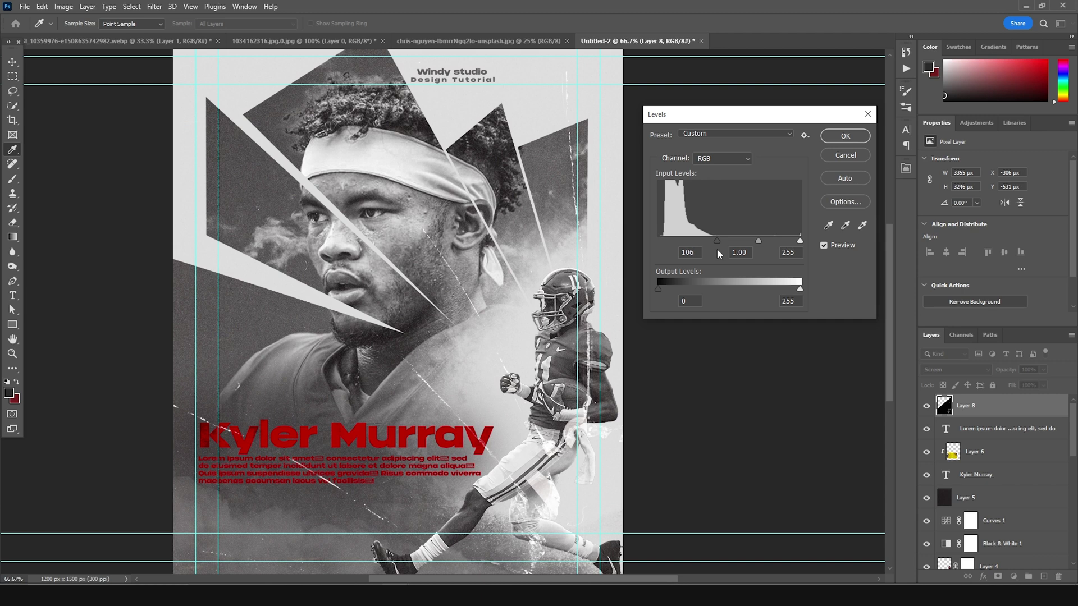
left_click(844, 136)
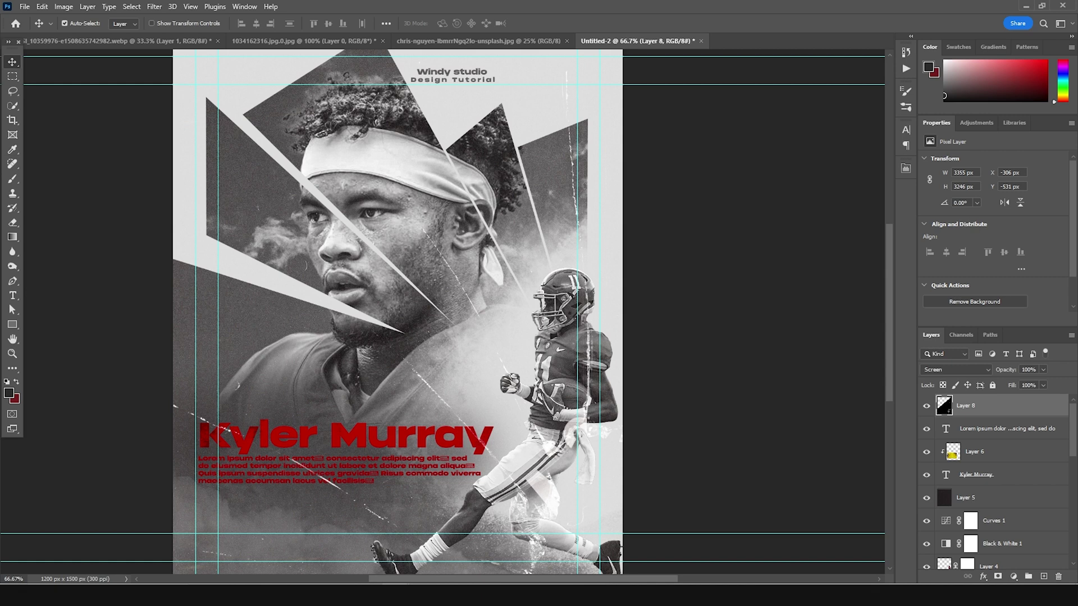
Step: Add a layer mask to the glass texture and paint black over the running player to hide the cracks there
left_click(999, 578)
key("b")
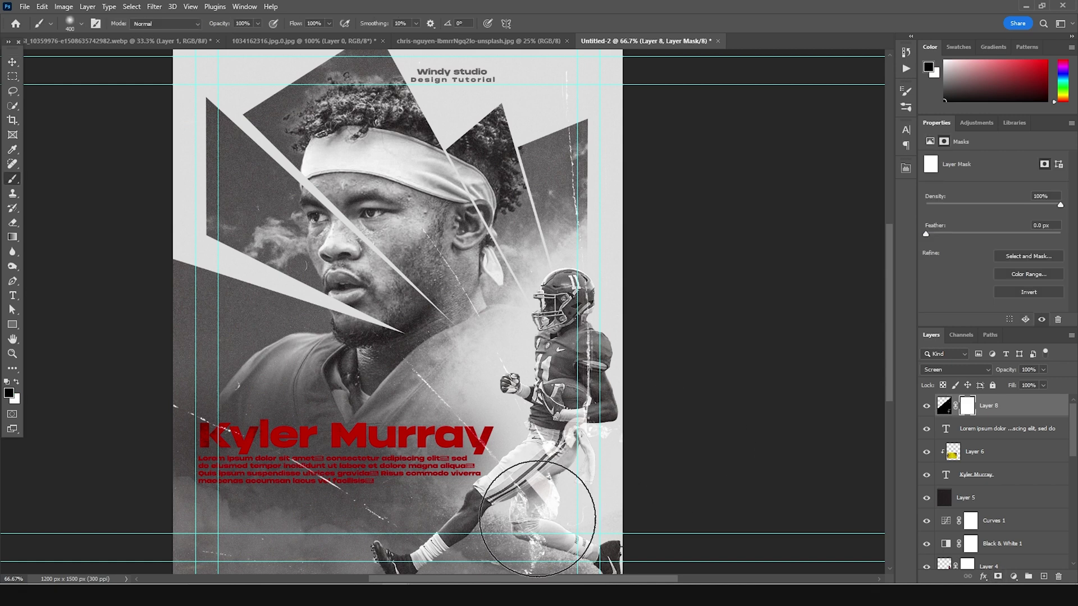
left_click_drag(534, 522, 449, 522)
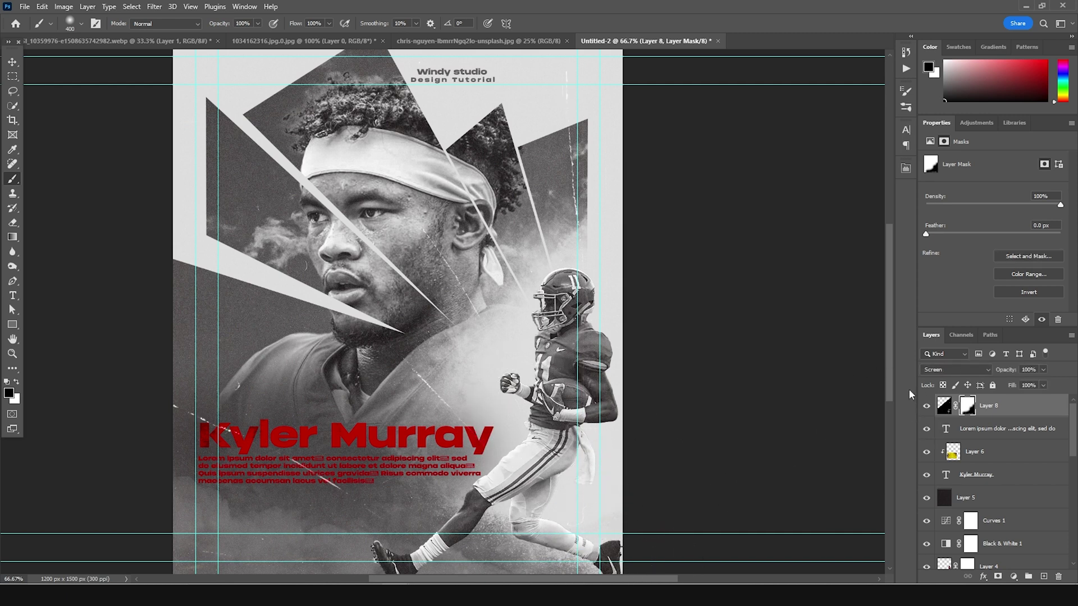
Step: Add a new empty layer directly above Layer 7 in the layer stack
key("ctrl+minus")
key("ctrl+minus")
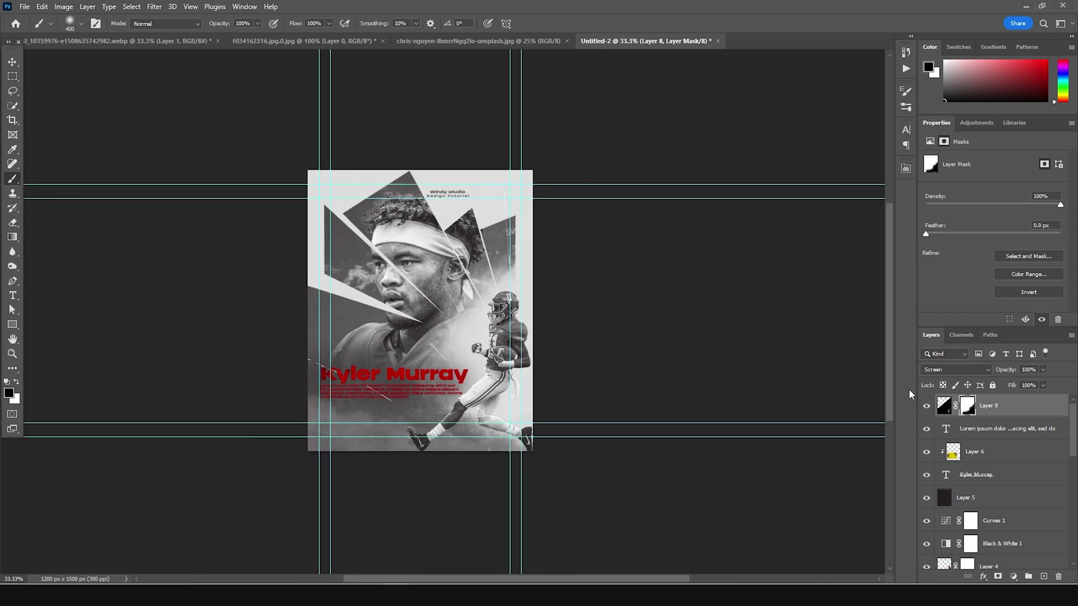
key("ctrl+plus")
left_click(944, 406)
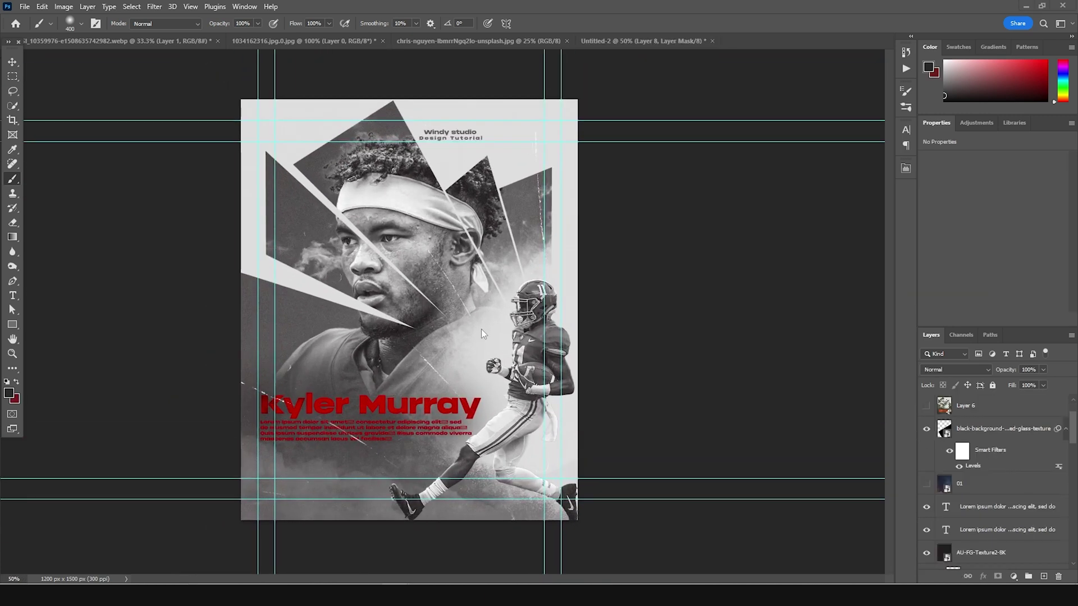
scroll(1010, 513, "down", 6)
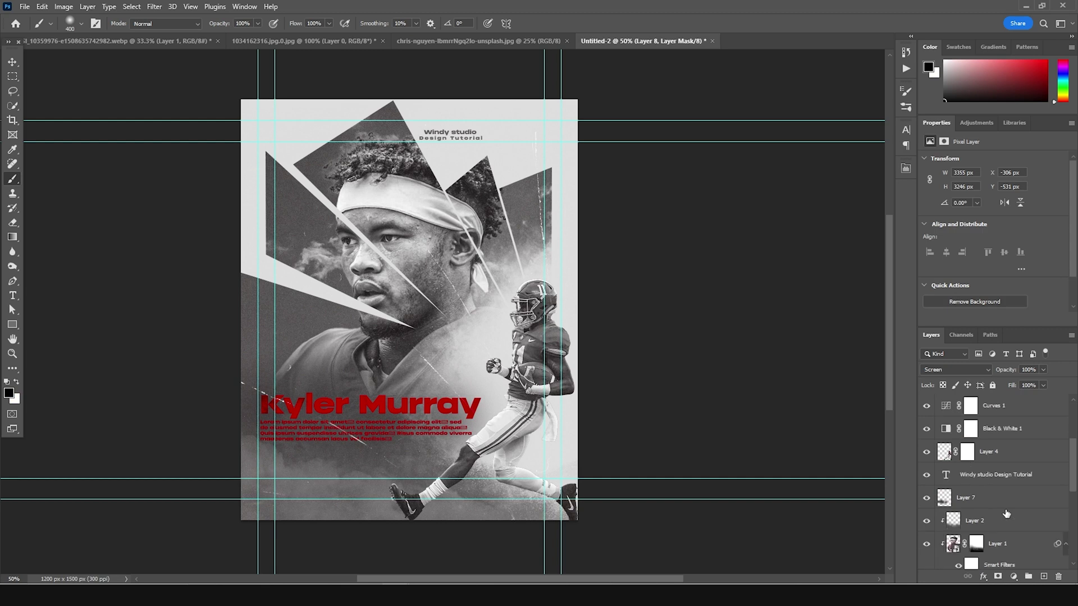
left_click(971, 480)
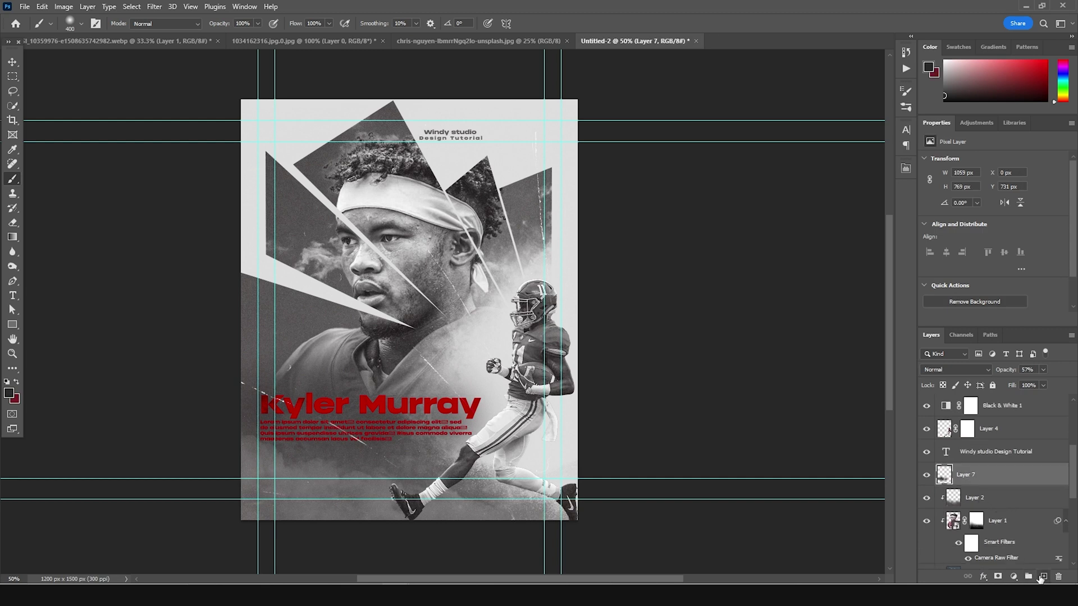
left_click(1044, 576)
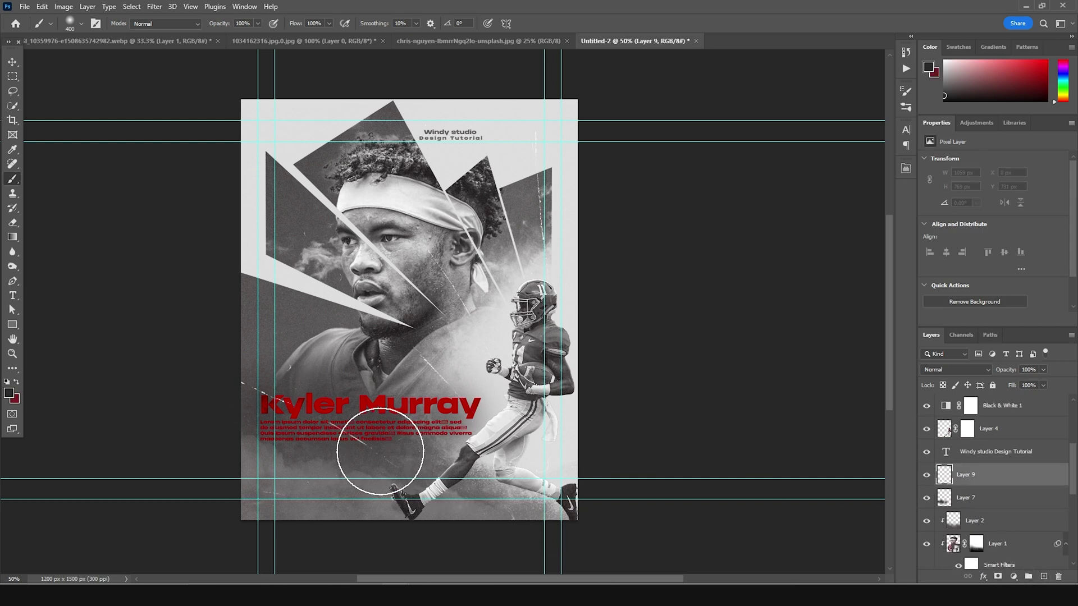
Step: Try the recently used splatter brushes for the new layer and settle on the 1100 px one
left_click(80, 24)
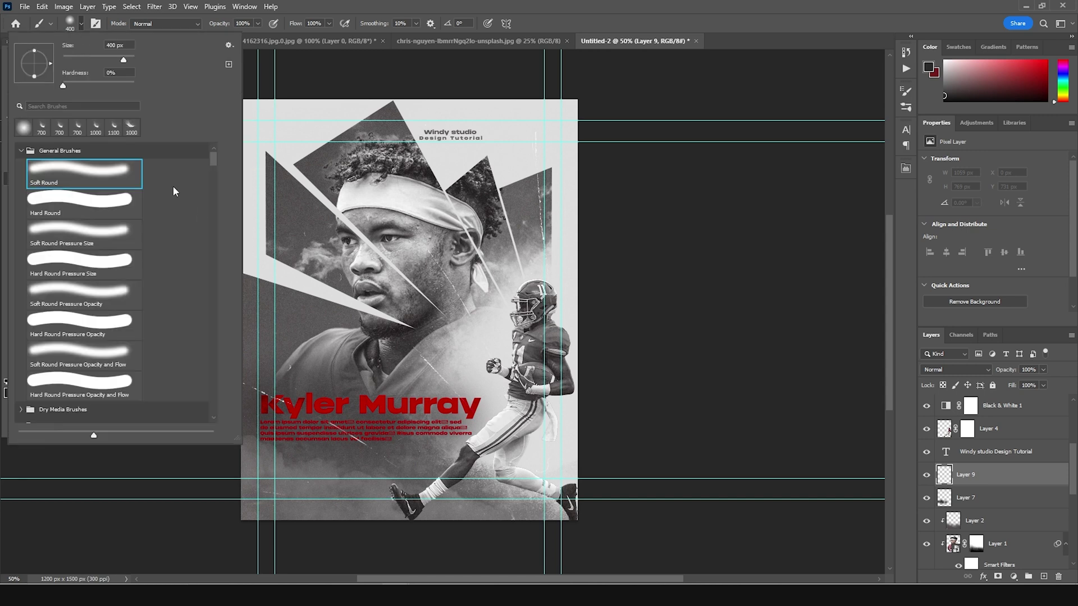
left_click(114, 131)
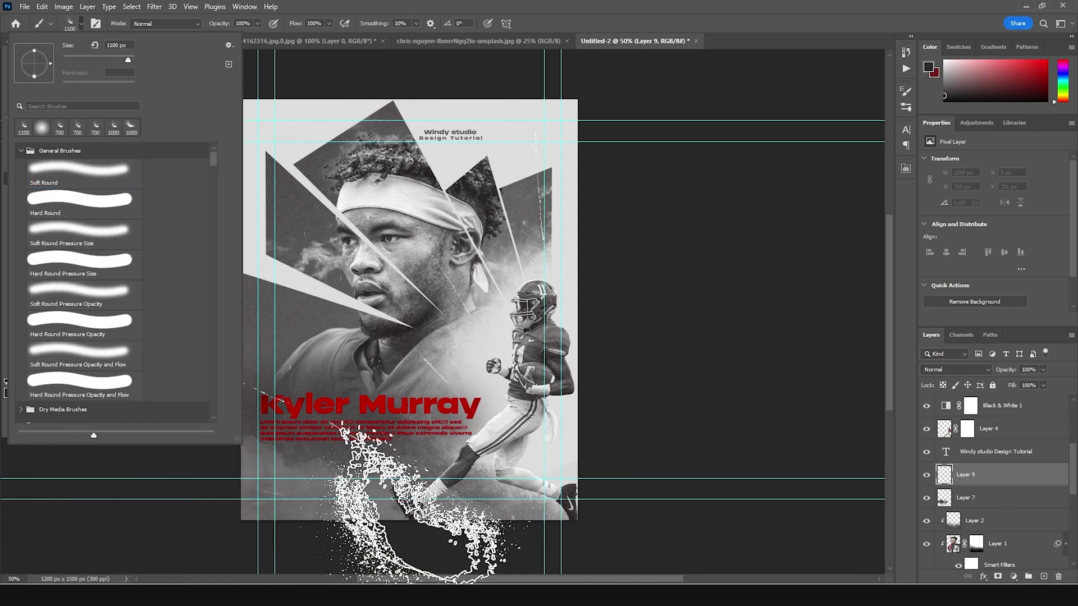
left_click(699, 514)
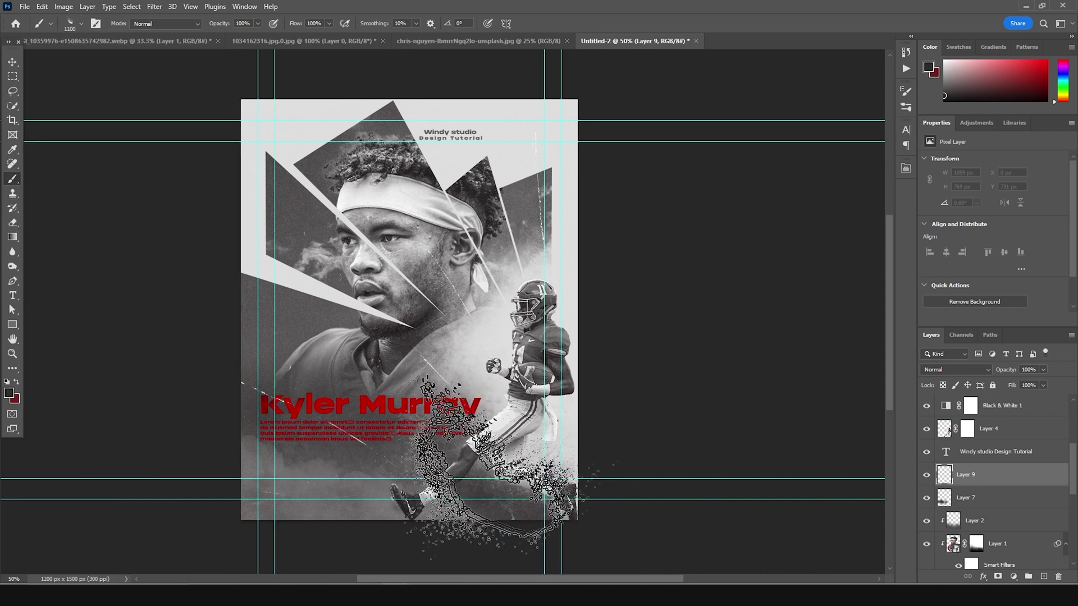
left_click(82, 23)
scroll(99, 367, "down", 1)
left_click(131, 126)
left_click(95, 127)
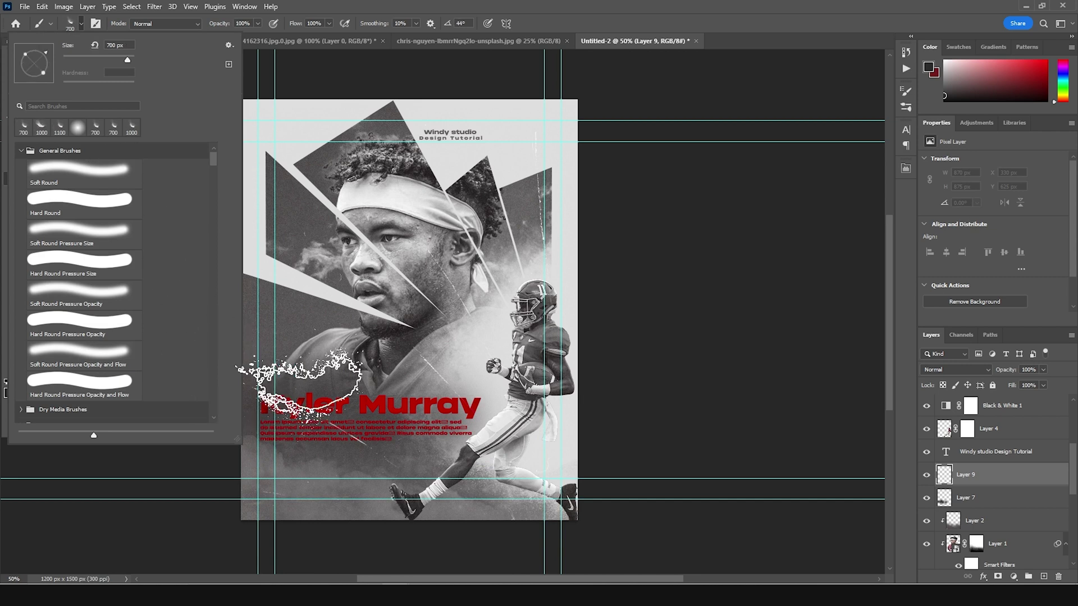
left_click(60, 129)
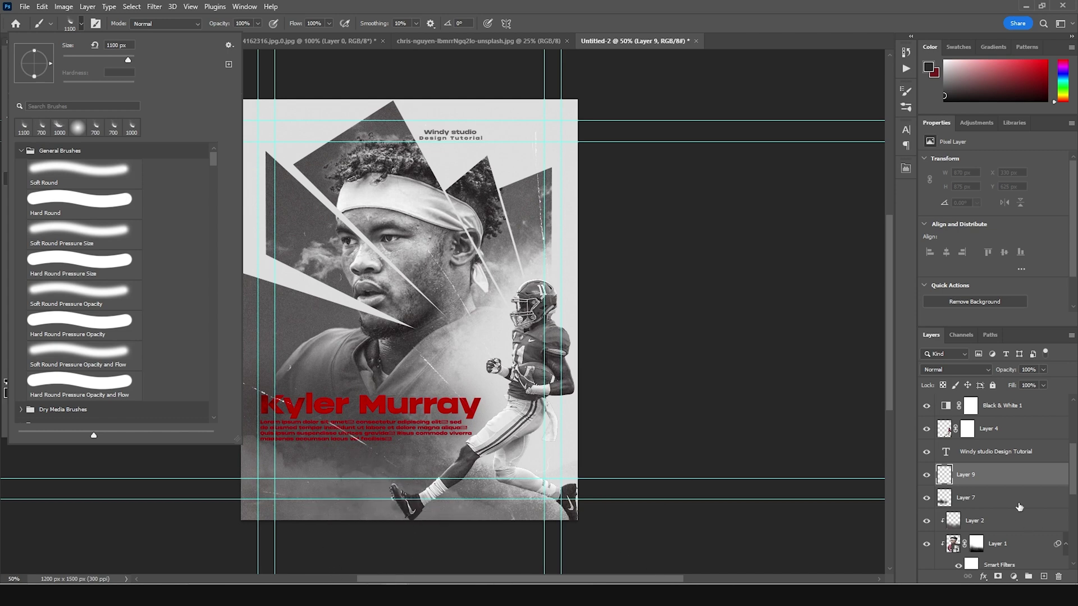
Step: Stamp dark splatter over the poster's lower part on the new layer, enlarging the brush to 1900 px and reducing it to 1400 px
key("Escape")
key("bracketright")
key("bracketright")
key("bracketright")
key("bracketright")
key("bracketright")
key("bracketright")
key("bracketright")
key("bracketright")
left_click(438, 533)
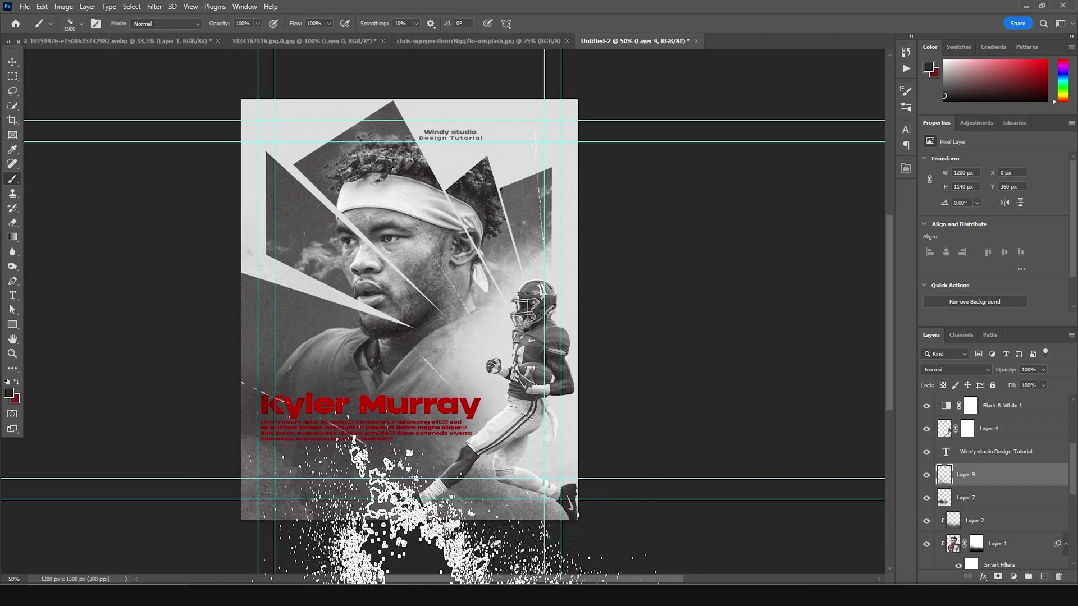
key("bracketleft")
key("bracketleft")
key("bracketleft")
key("bracketleft")
key("bracketleft")
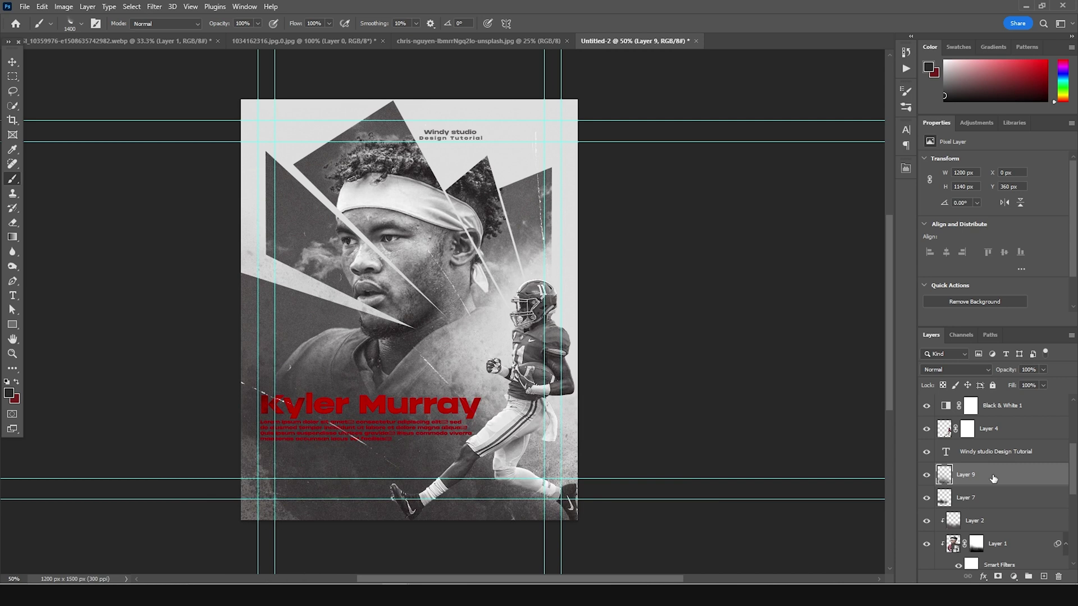
Step: Move the splatter layer below Layer 7 and make it a clipping mask on the portrait group beneath
left_click_drag(993, 478, 997, 510)
right_click(986, 505)
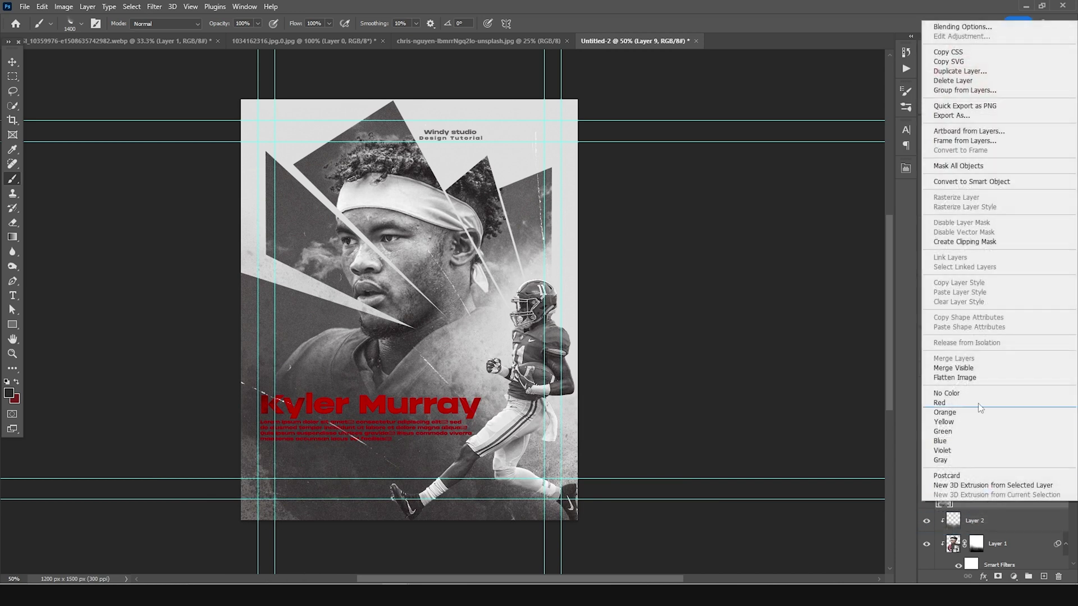
key("Escape")
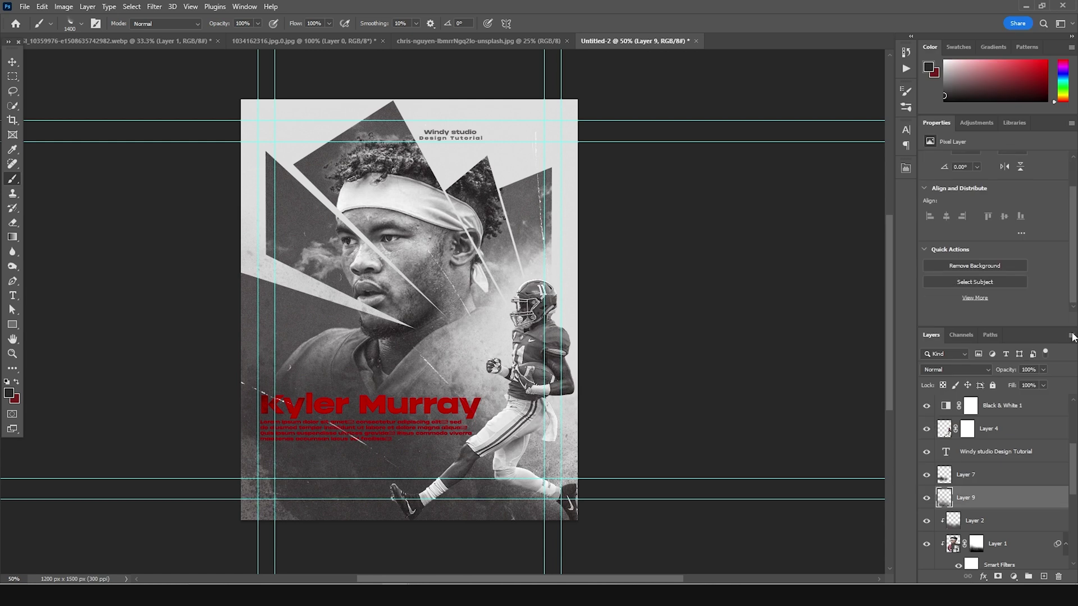
right_click(986, 504)
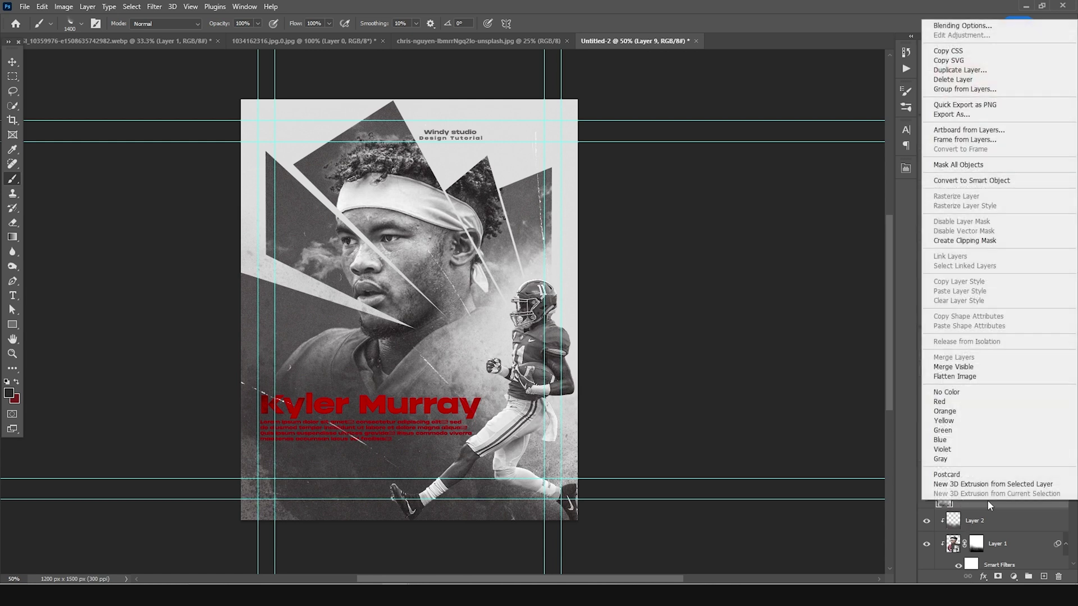
left_click(977, 241)
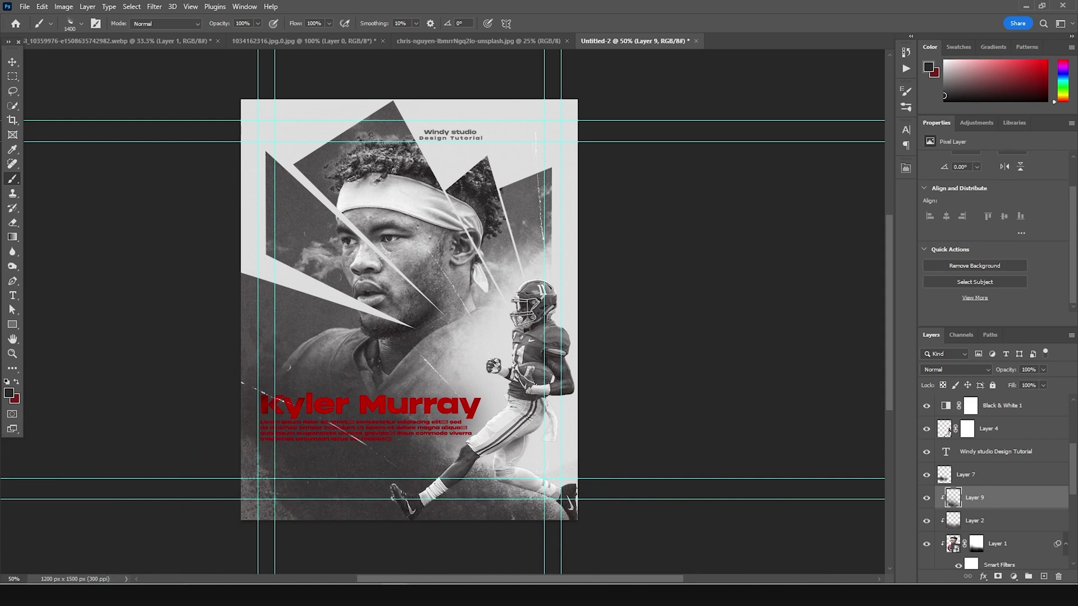
Step: Choose the 1989 px explosion brush from the explosion-brushes set and paint more dark splatter over the portrait's lower area
left_click(81, 23)
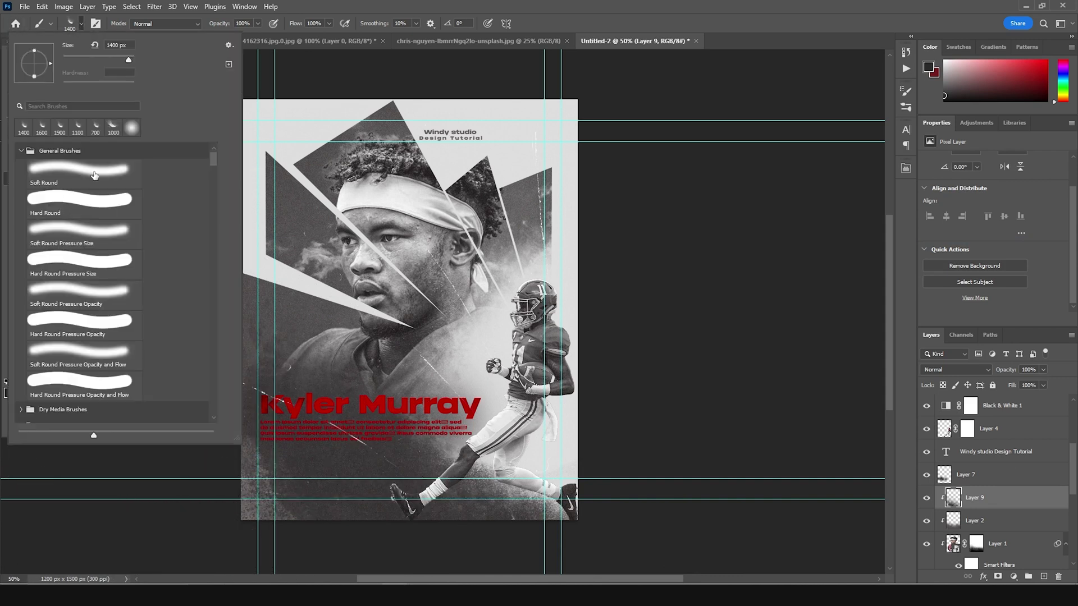
scroll(71, 348, "down", 8)
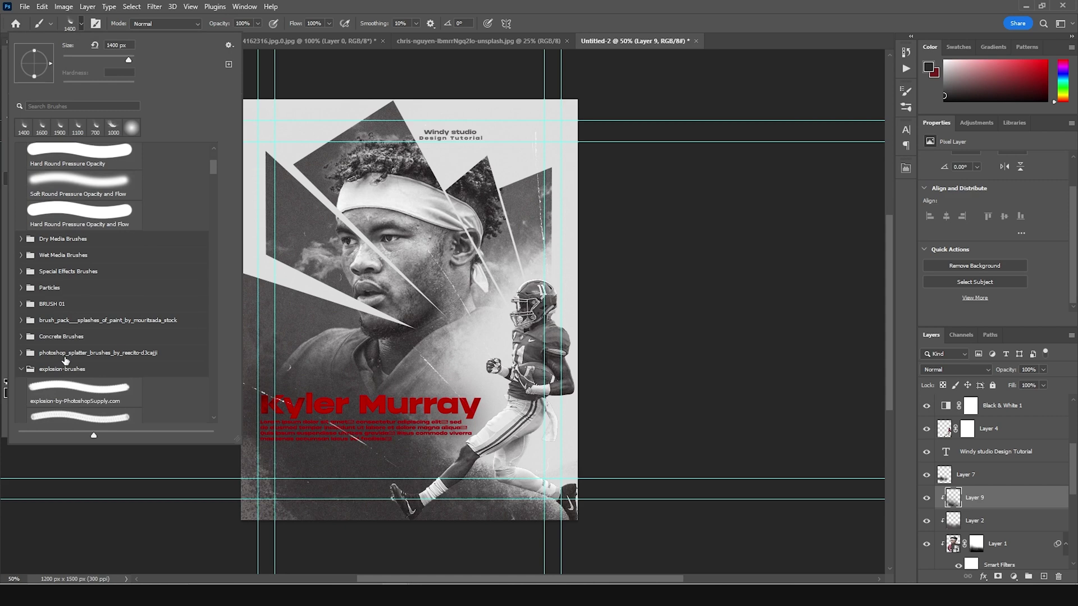
left_click(67, 341)
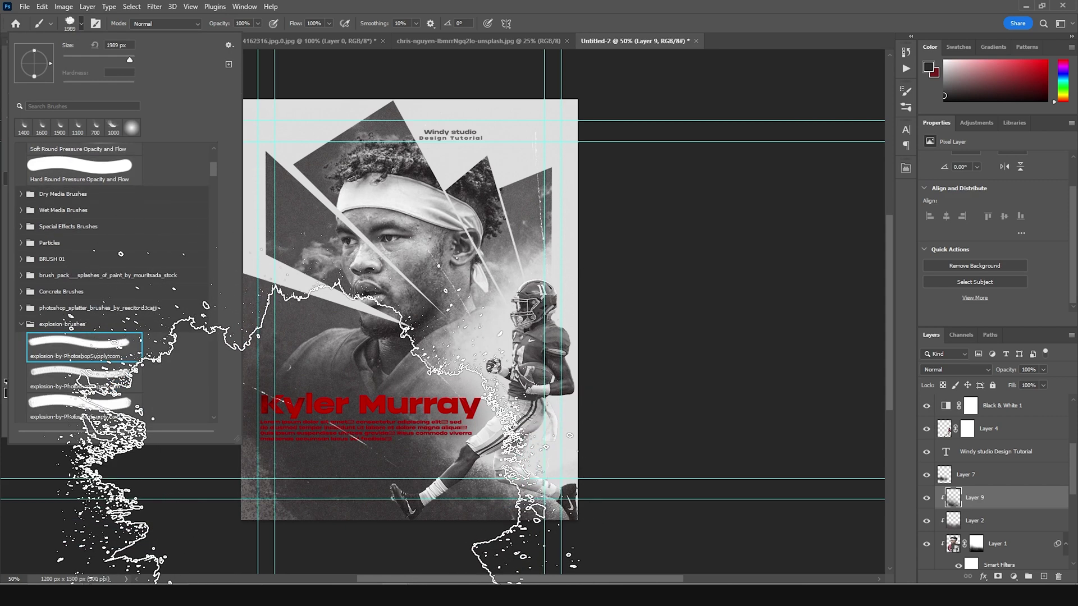
left_click(987, 505)
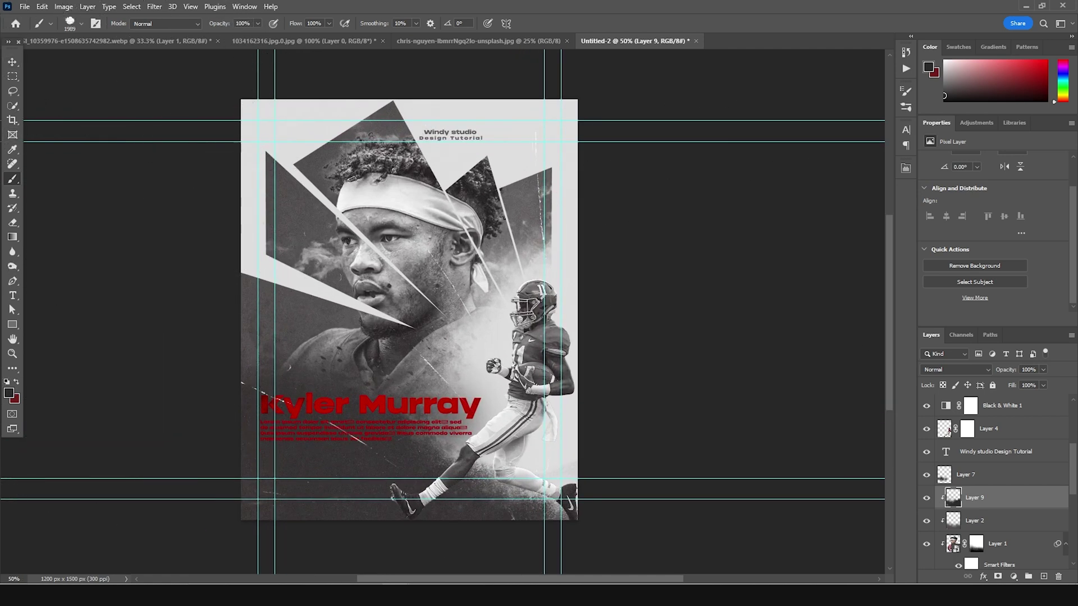
Step: Add a Color Balance adjustment layer above the glass texture at the top of the layer stack
left_click(10, 64)
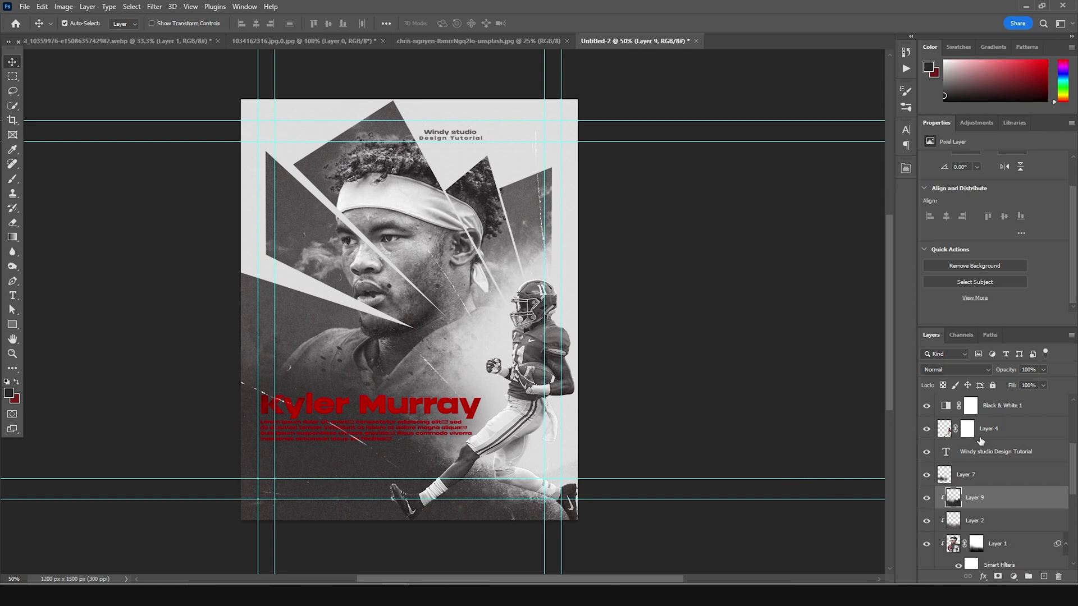
scroll(982, 442, "up", 3)
left_click(1008, 415)
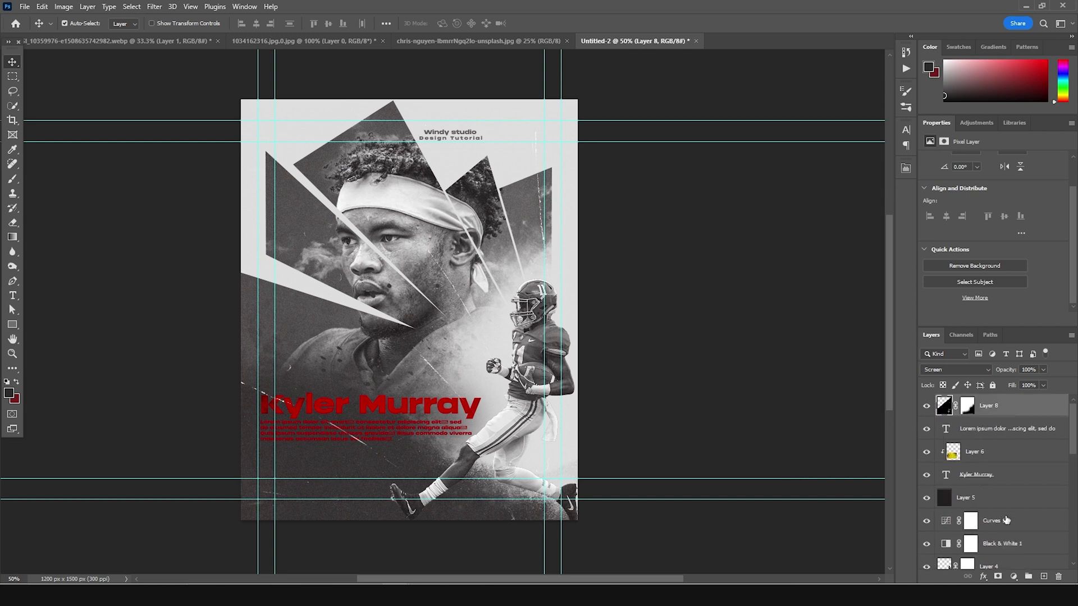
left_click(1013, 577)
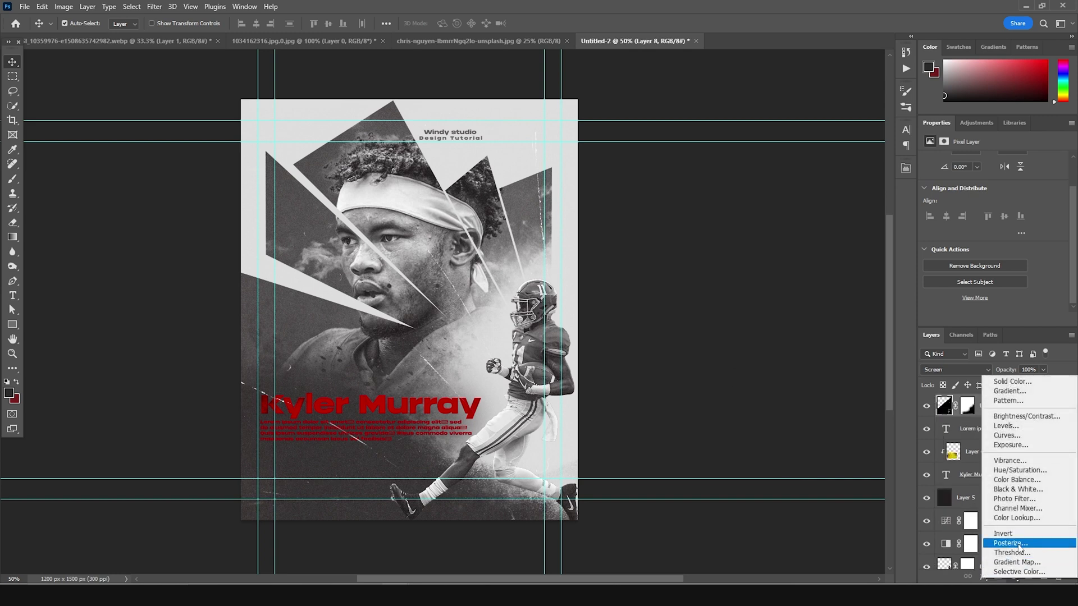
left_click(1022, 481)
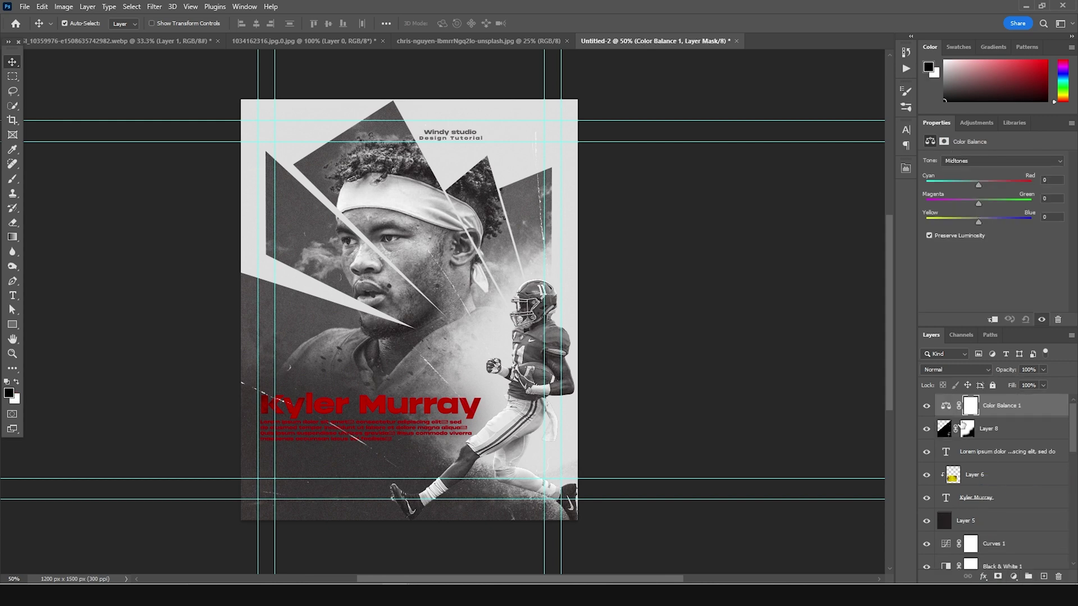
Step: Set the Color Balance highlights to -8 for Cyan-Red, -6 for Magenta-Green and -21 for Yellow-Blue
left_click(984, 166)
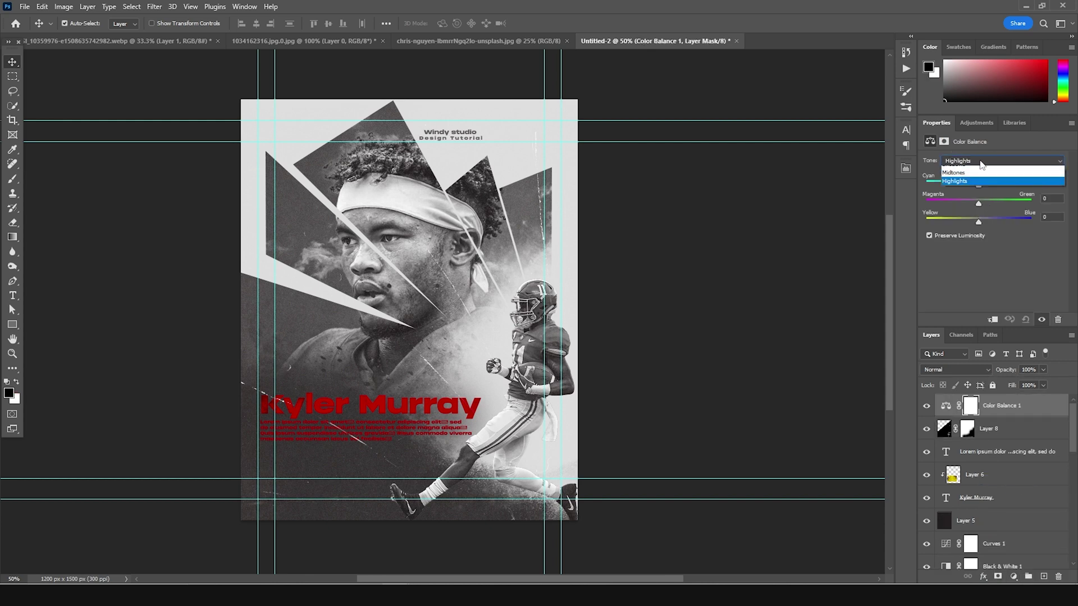
left_click(965, 189)
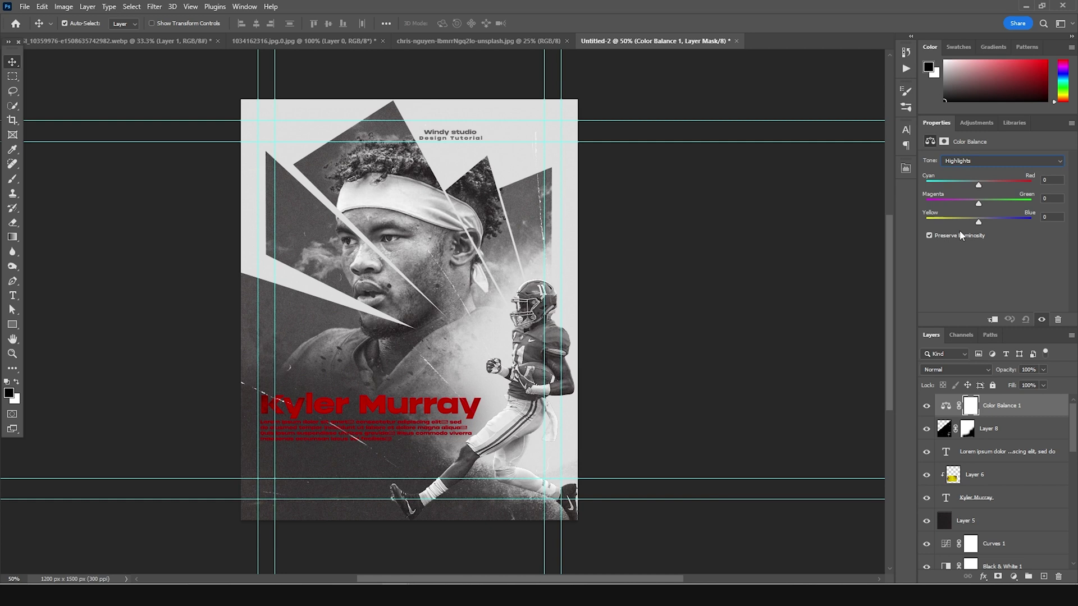
left_click_drag(959, 220, 970, 225)
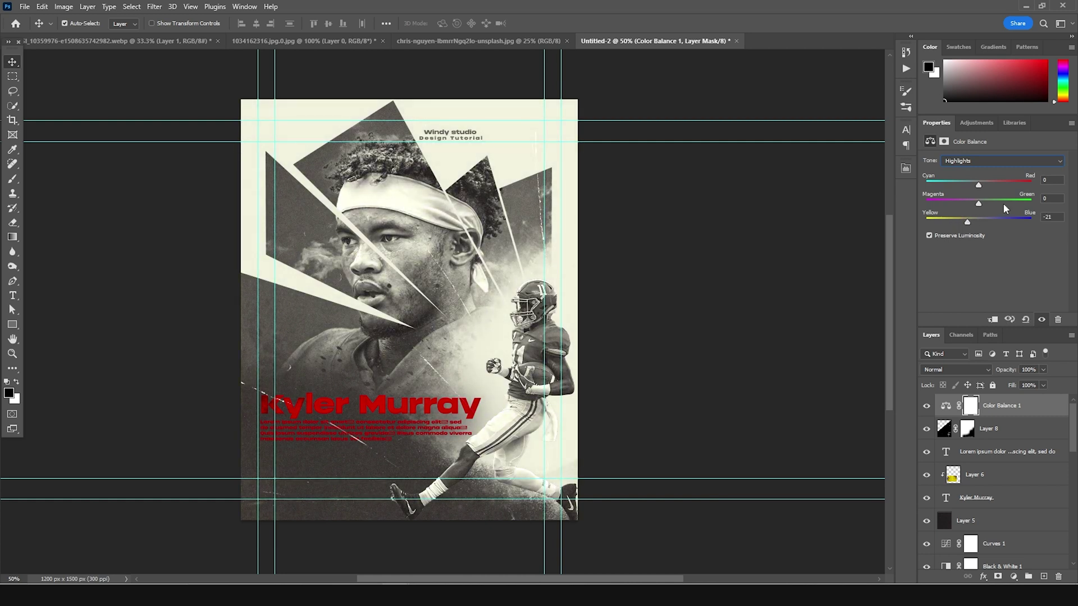
left_click_drag(980, 207, 984, 187)
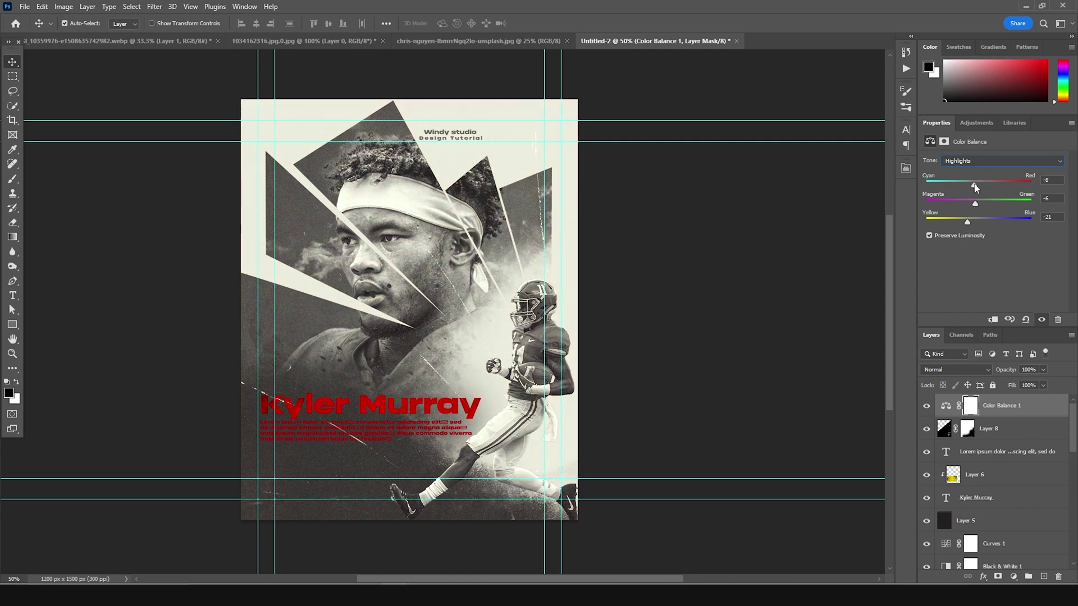